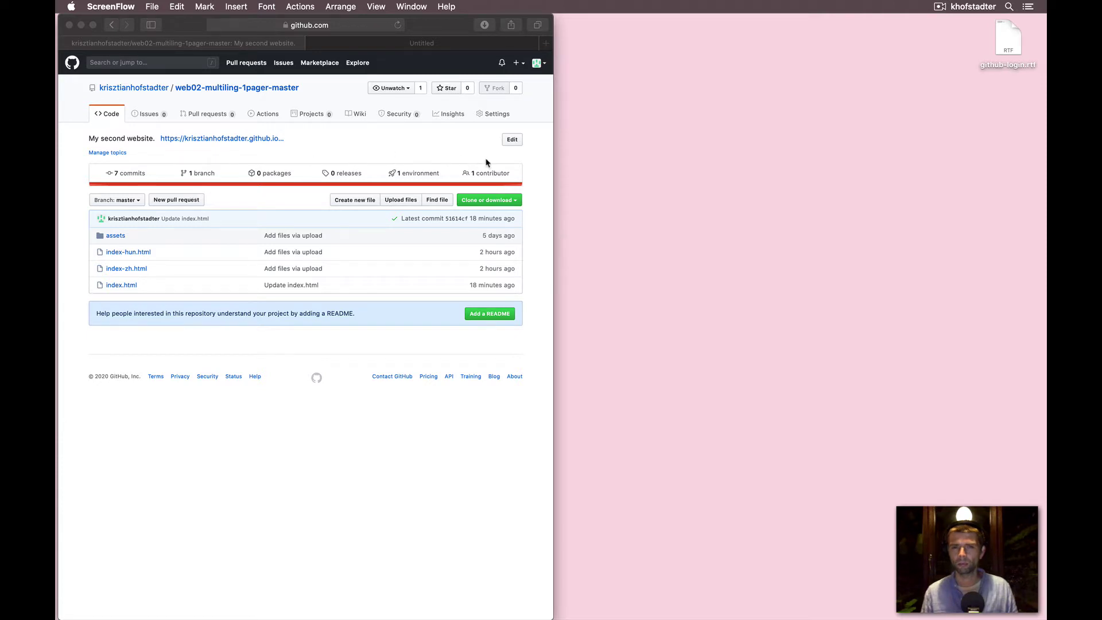
# Show the clone and download options of the web02-multiling-1pager-master repository
pyautogui.click(533, 166)
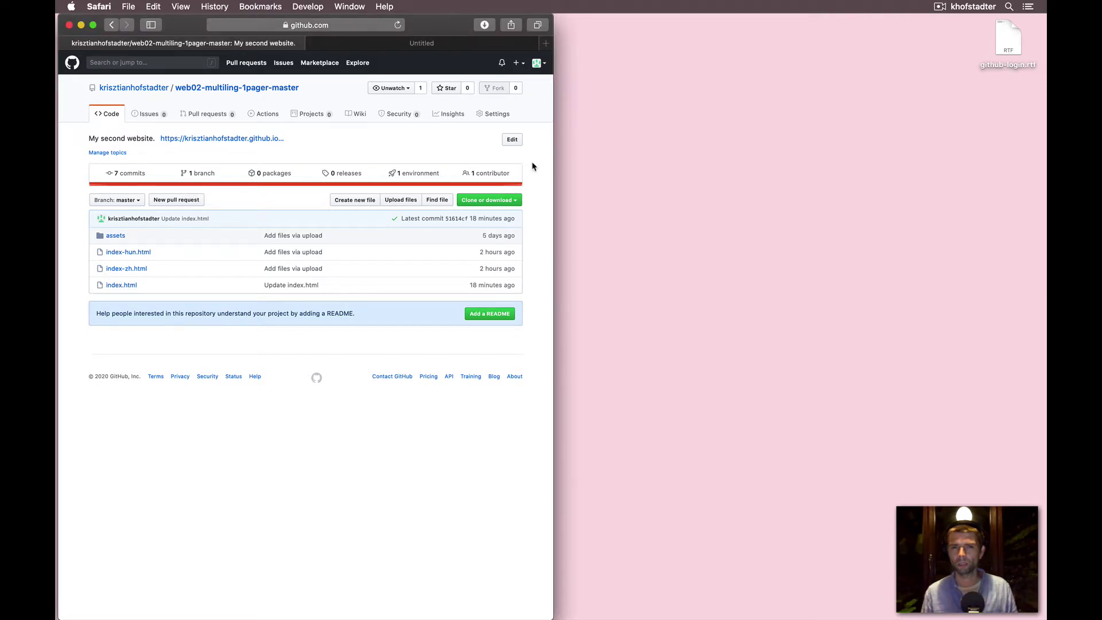
pyautogui.click(497, 201)
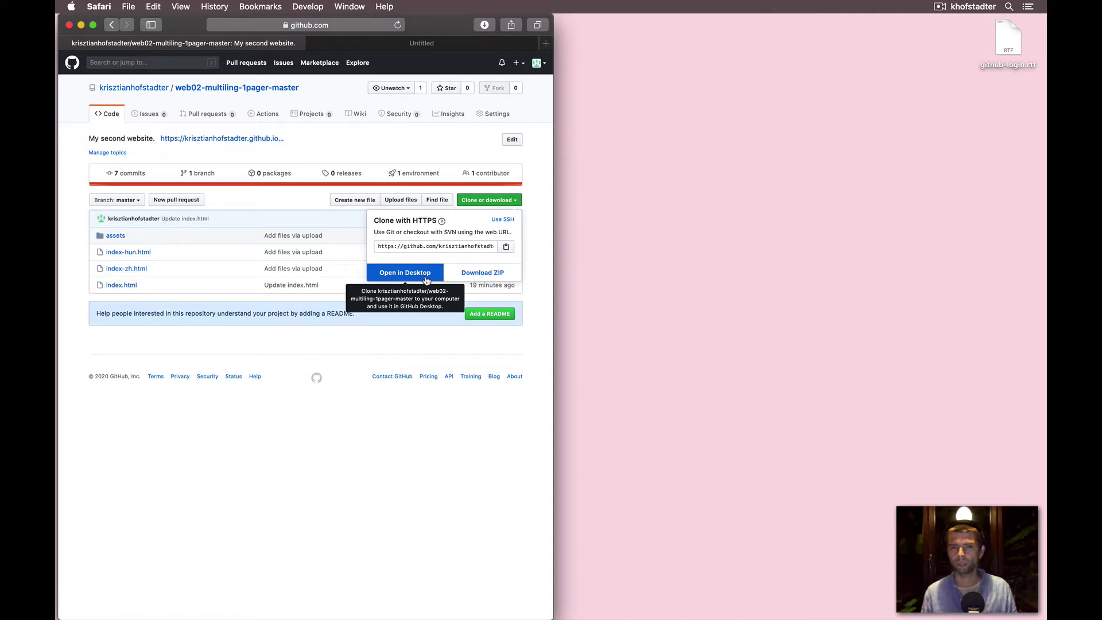
# Search the web for "github desktop" in the second tab and download the macOS version from desktop.github.com
pyautogui.click(373, 50)
pyautogui.click(306, 25)
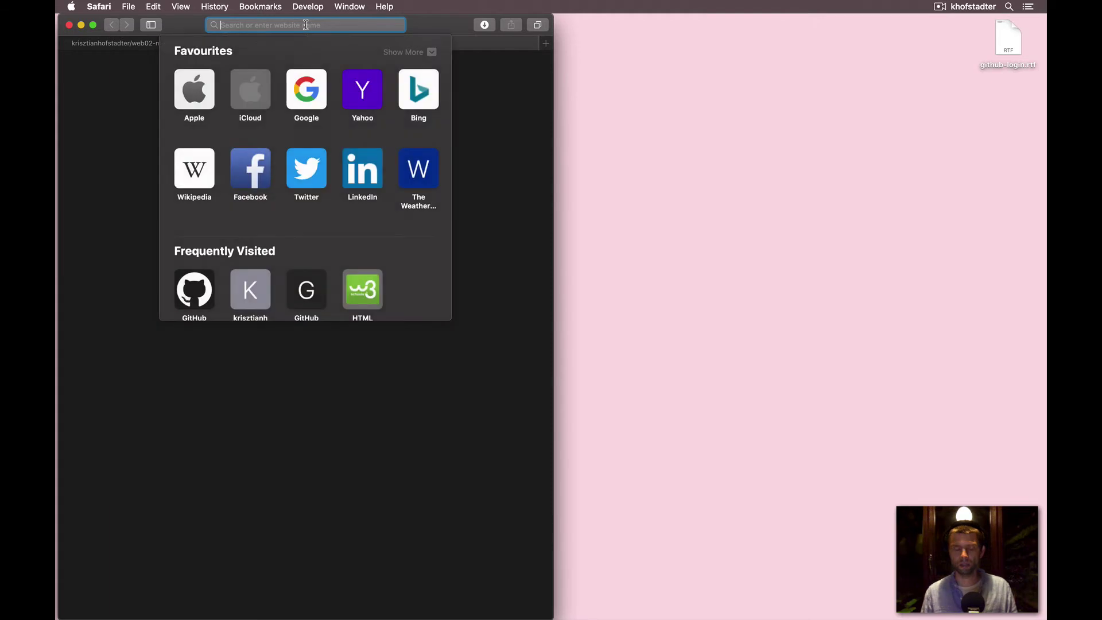
pyautogui.write('g')
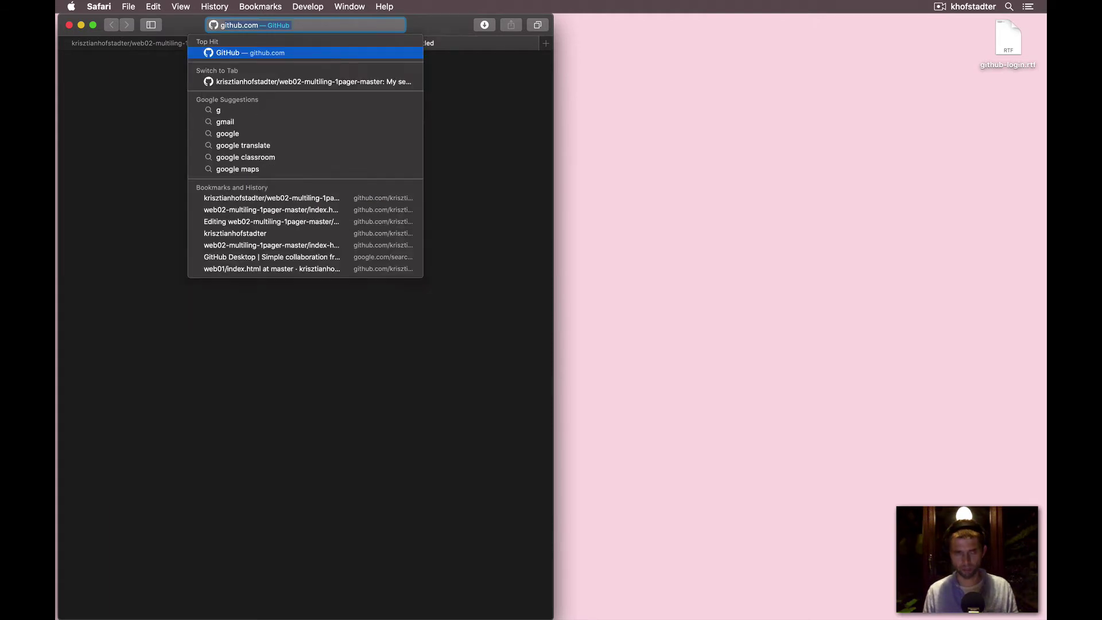
pyautogui.write('it')
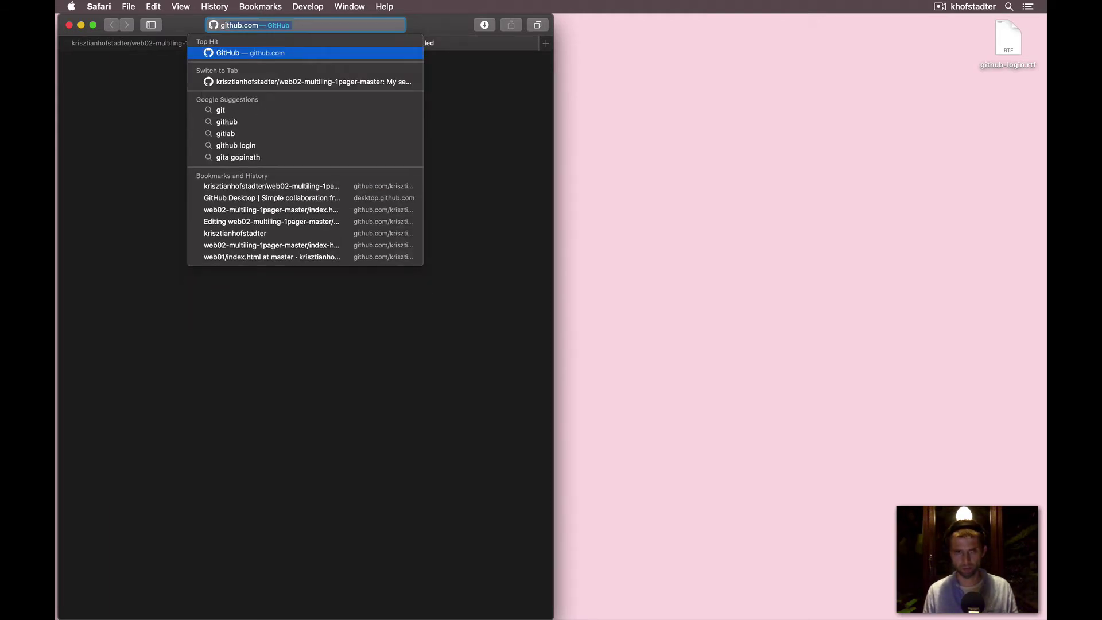
pyautogui.write('hub de')
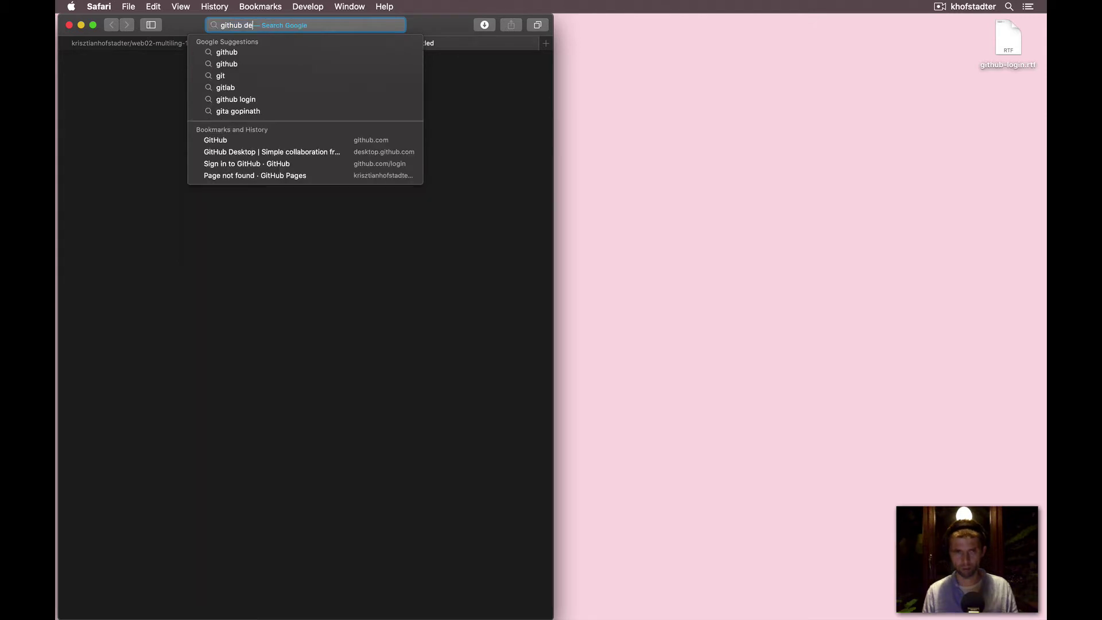
pyautogui.write('sktop')
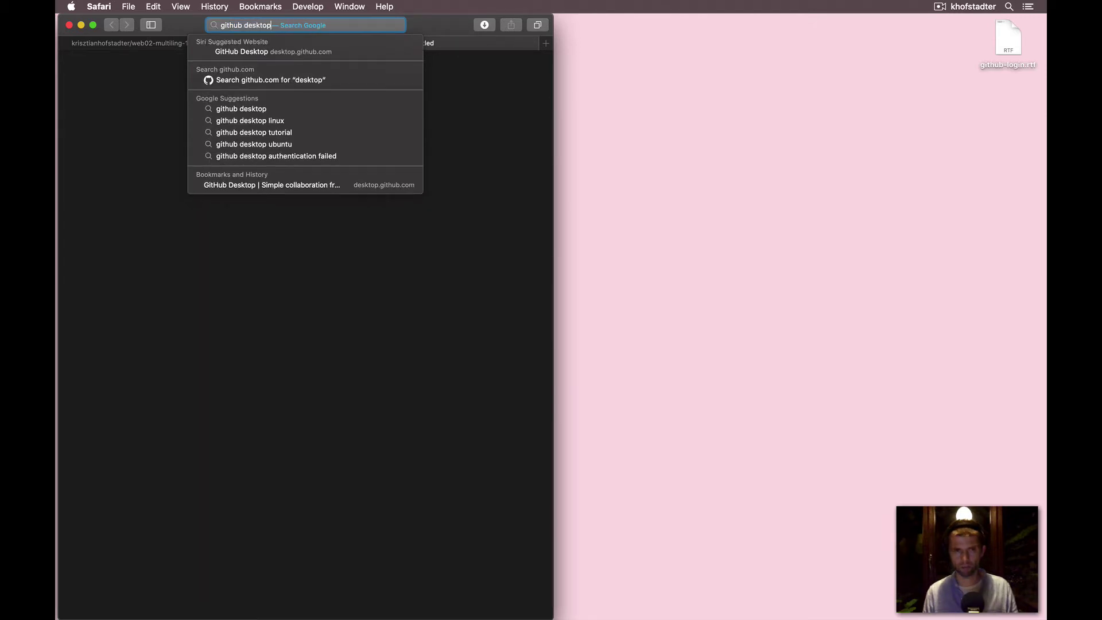
pyautogui.press('Return')
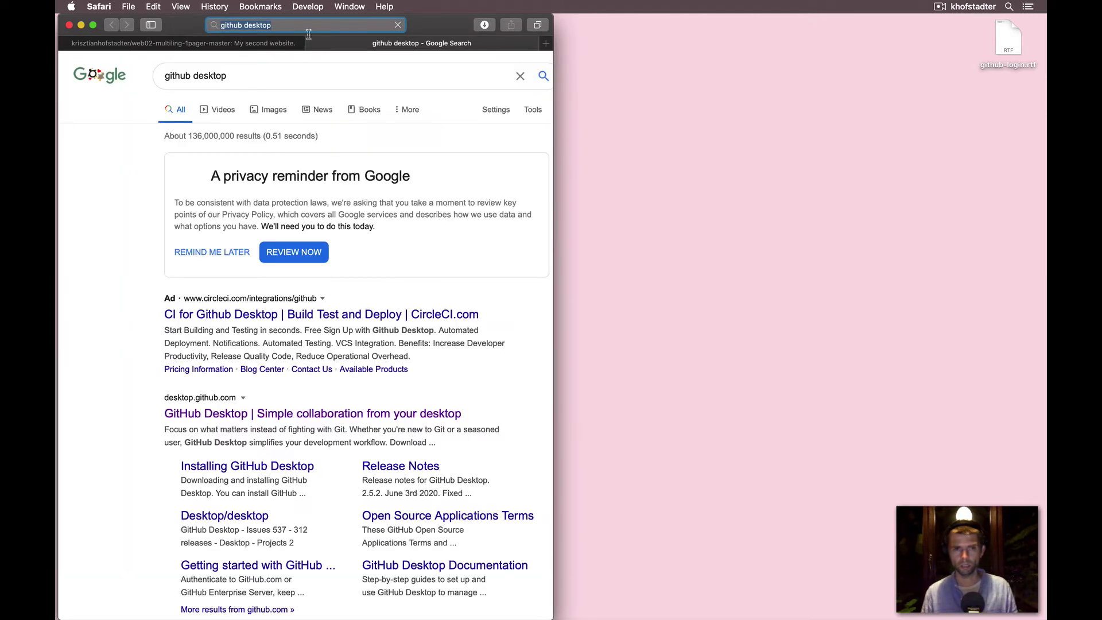
pyautogui.click(190, 414)
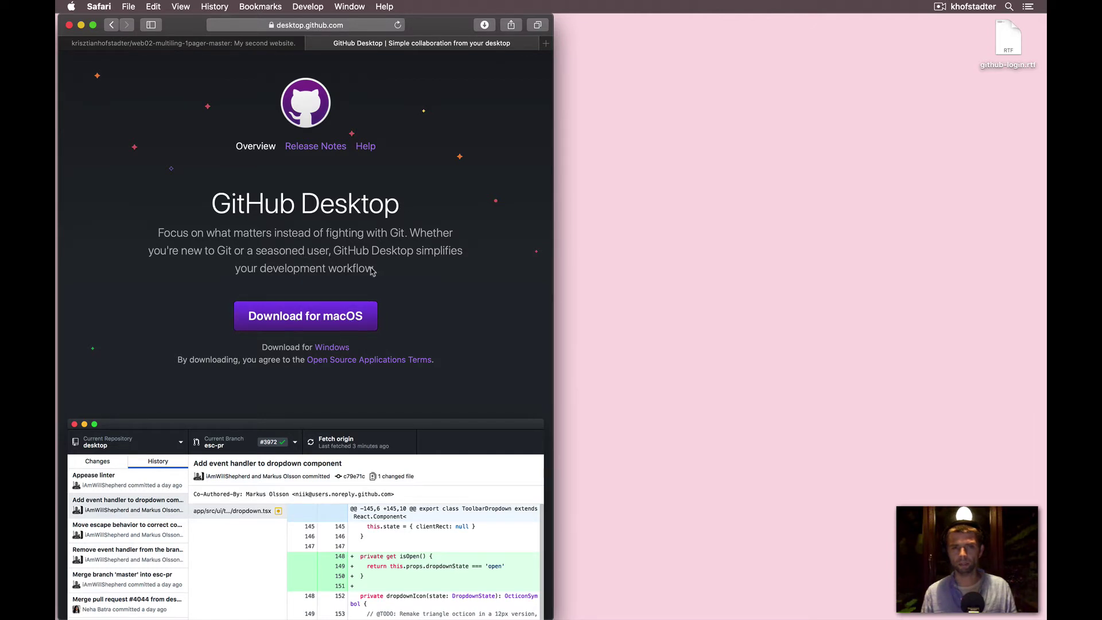
pyautogui.click(355, 315)
# Close the GitHub Desktop download page, return to the repository page and hide the browser
pyautogui.click(220, 45)
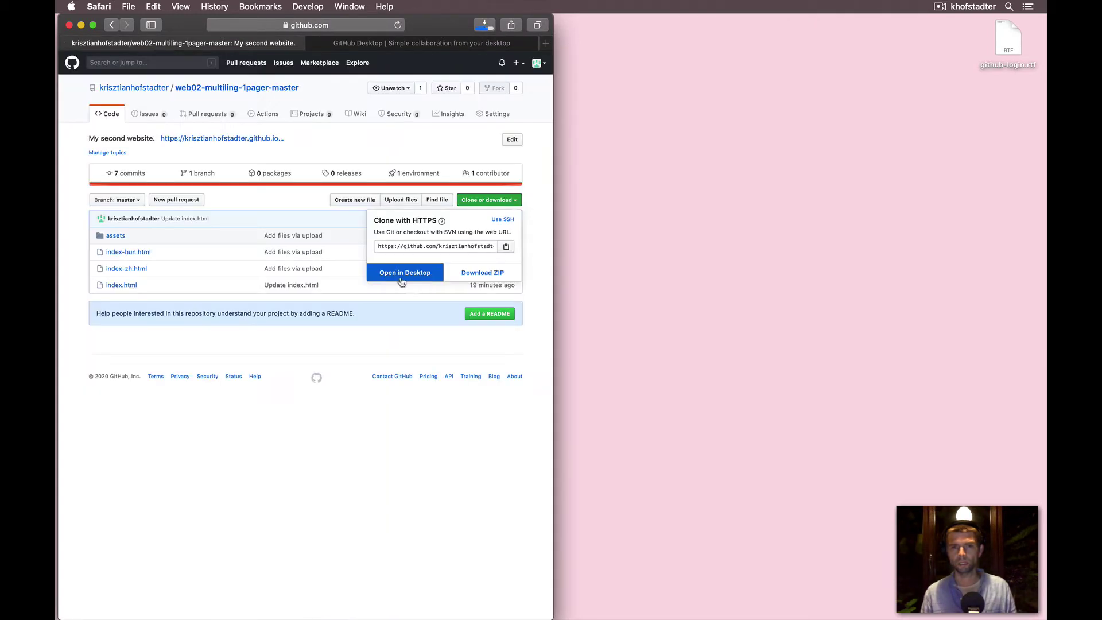
pyautogui.click(365, 46)
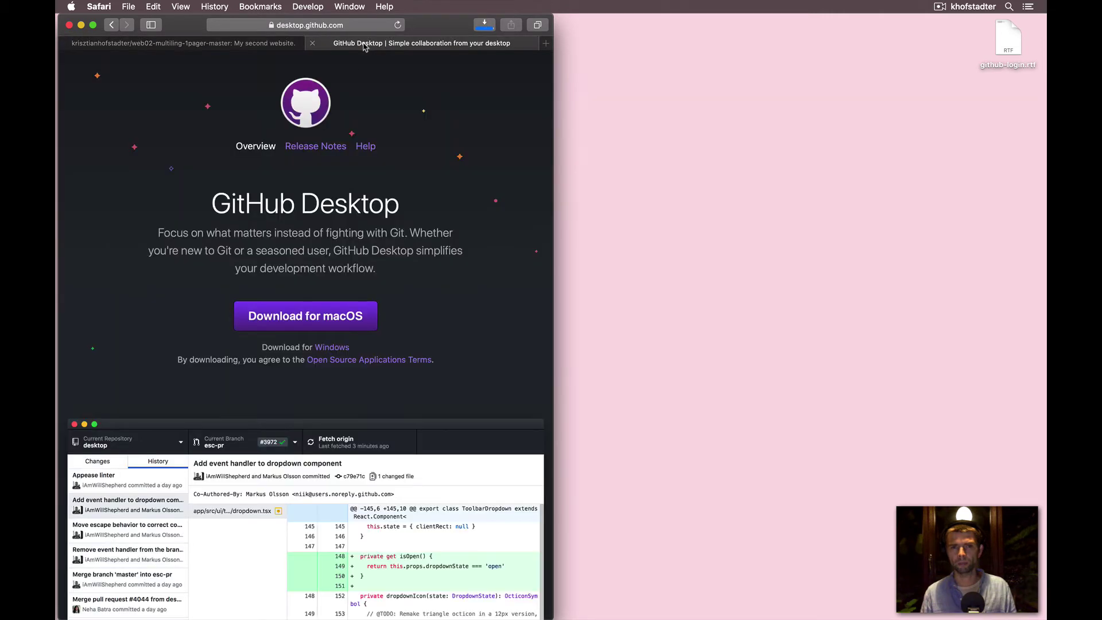
pyautogui.click(253, 45)
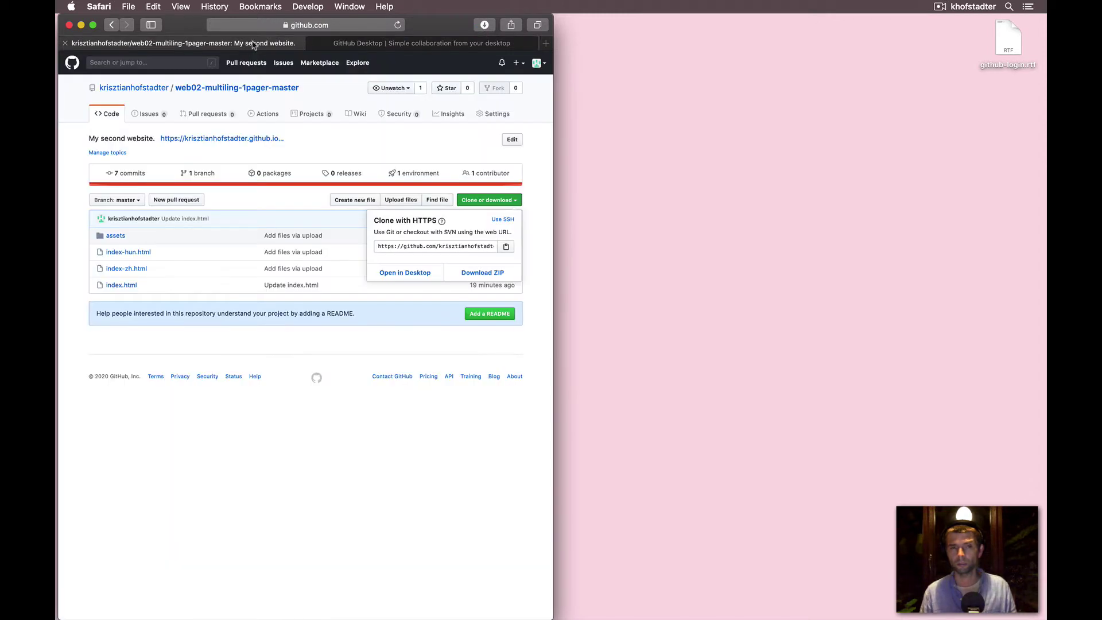
pyautogui.click(373, 44)
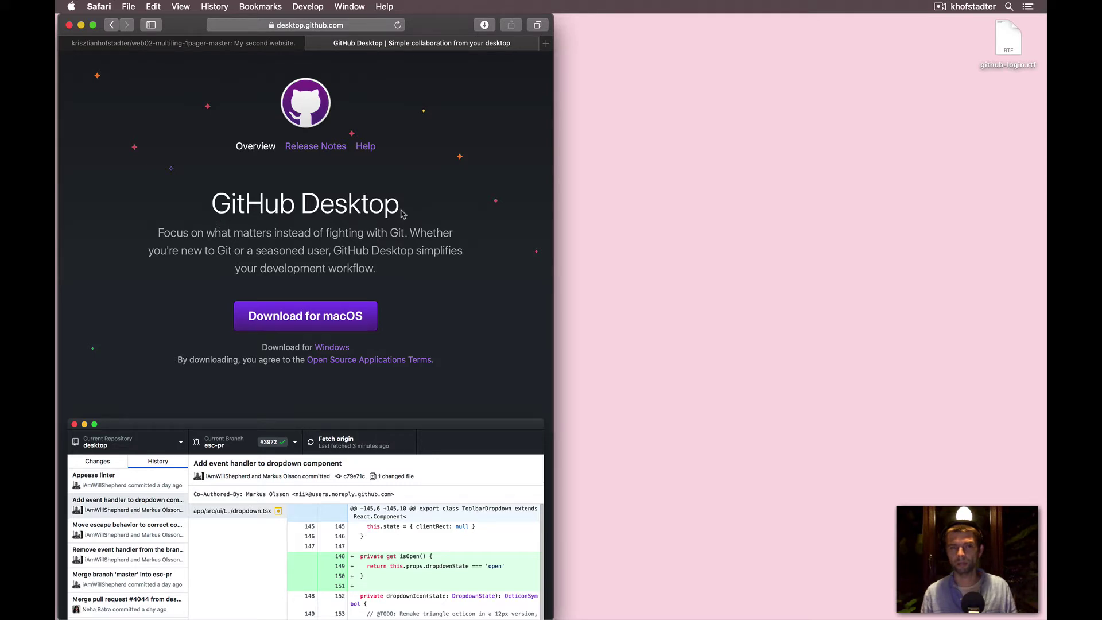
pyautogui.click(314, 43)
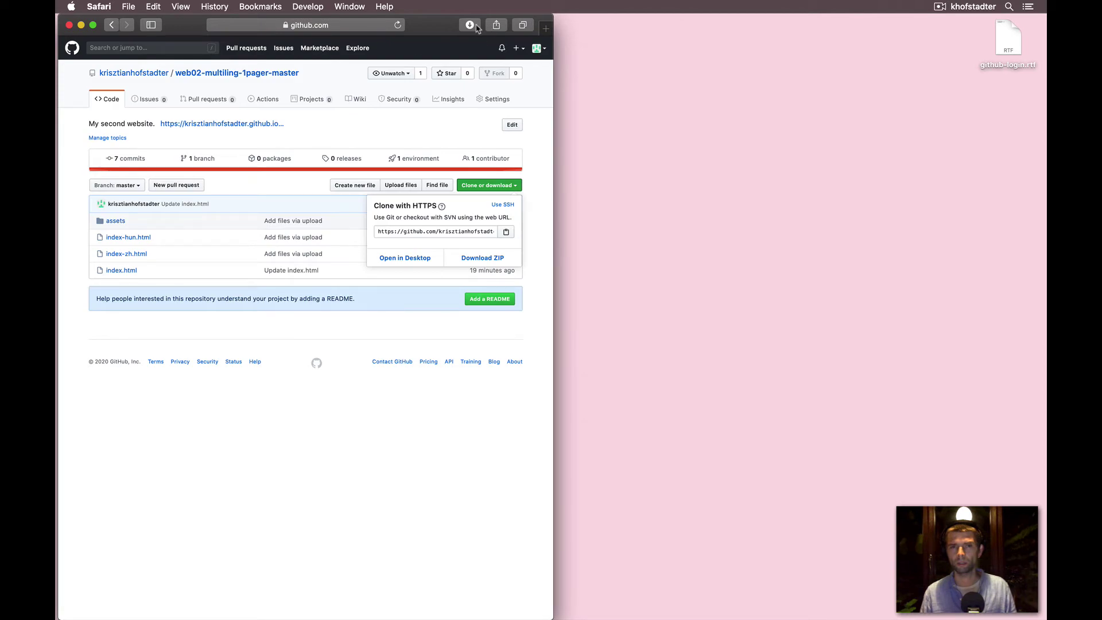
pyautogui.click(546, 123)
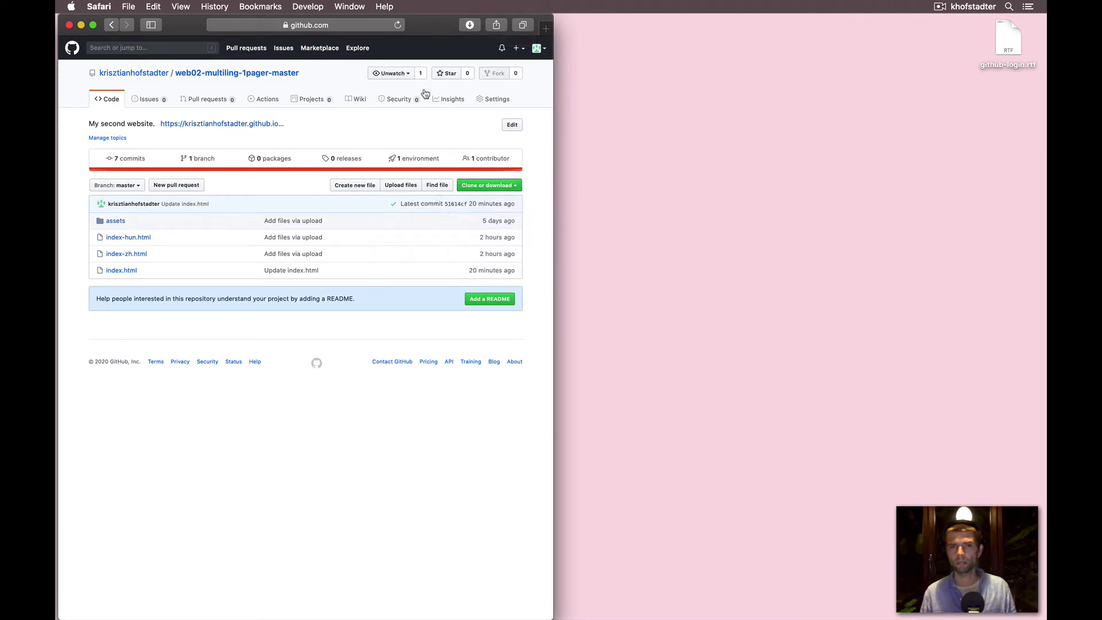
pyautogui.press('super+h')
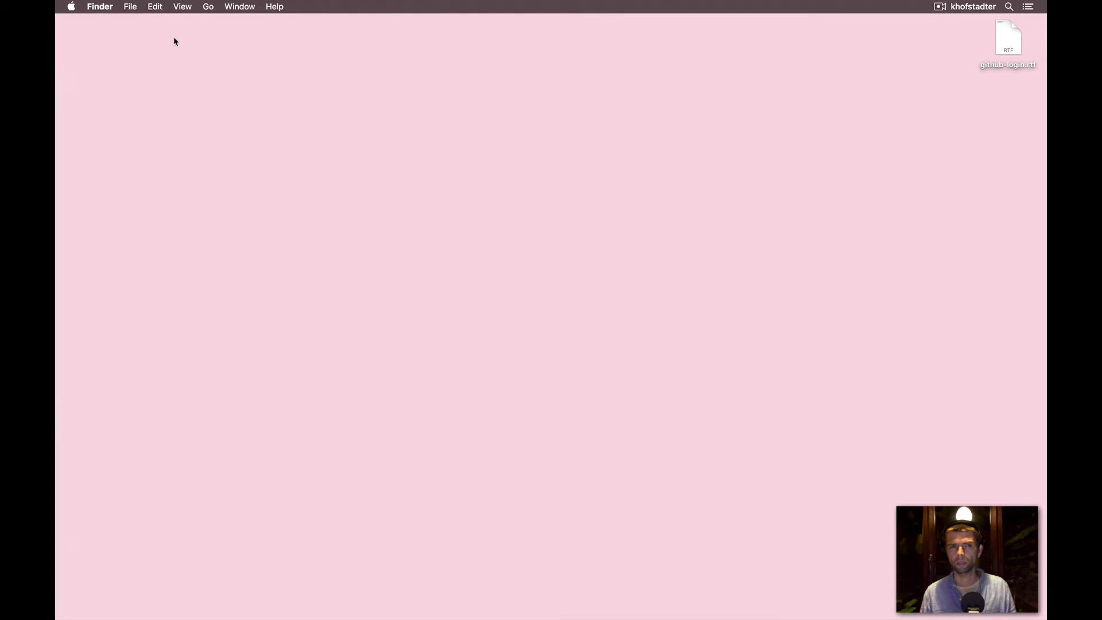
# Move GitHub Desktop.app from the Downloads folder to the Applications folder in Finder
pyautogui.moveTo(56, 222)
pyautogui.click(64, 297)
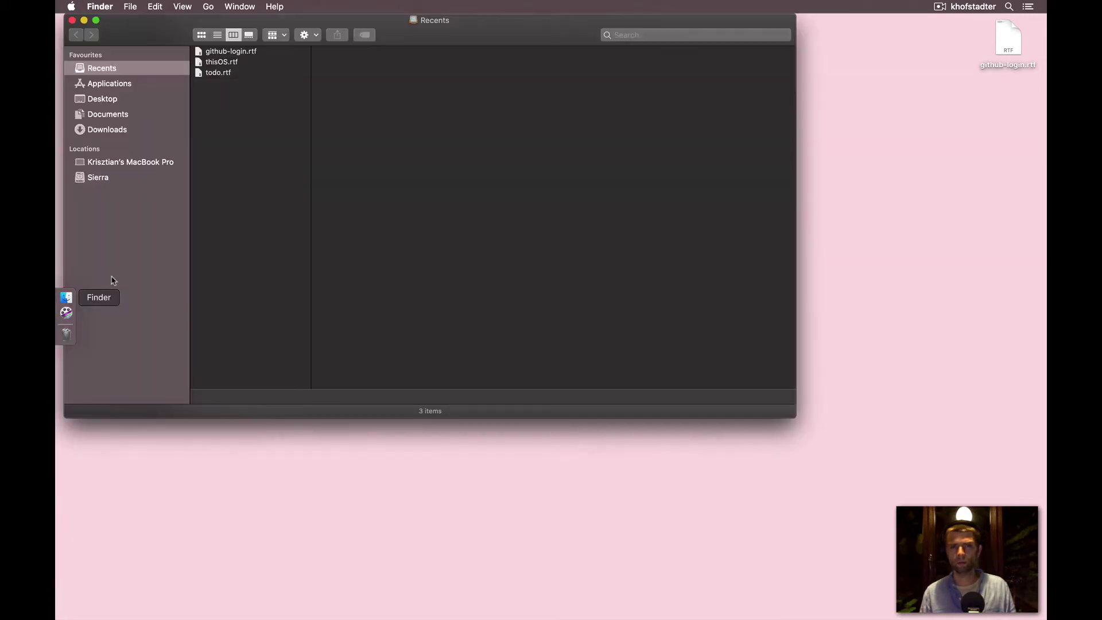
pyautogui.click(132, 130)
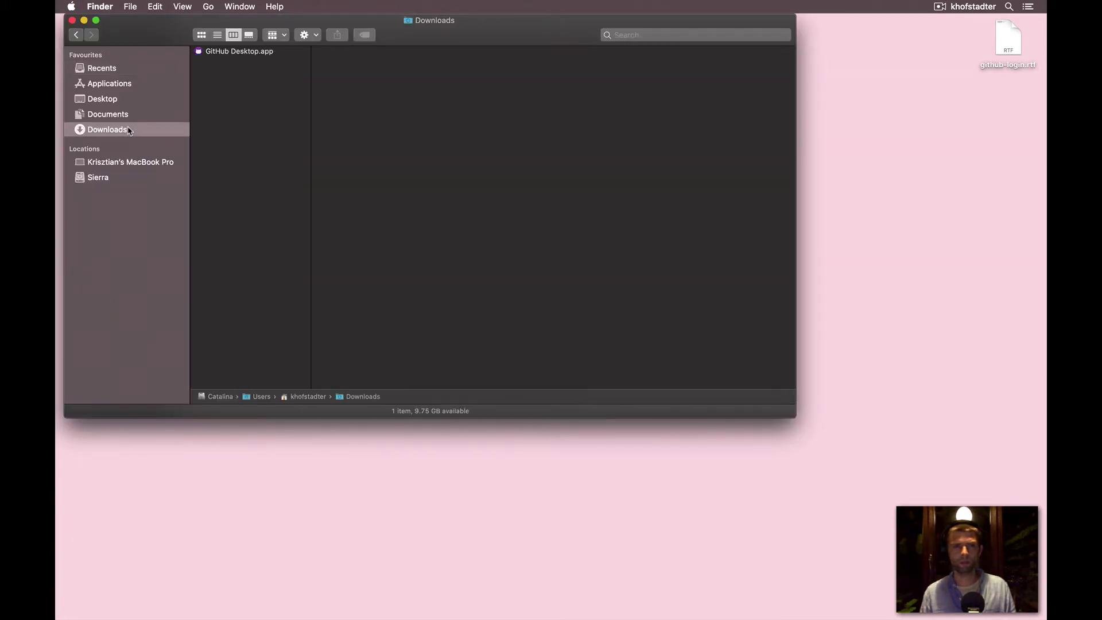
pyautogui.click(229, 54)
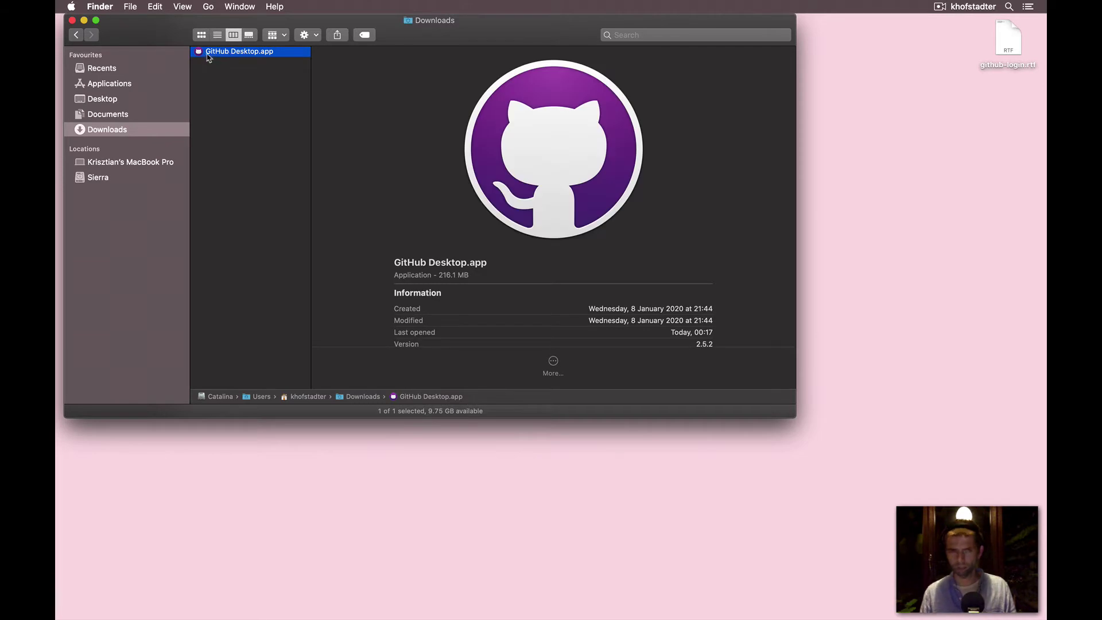
pyautogui.moveTo(210, 56); pyautogui.dragTo(136, 87)
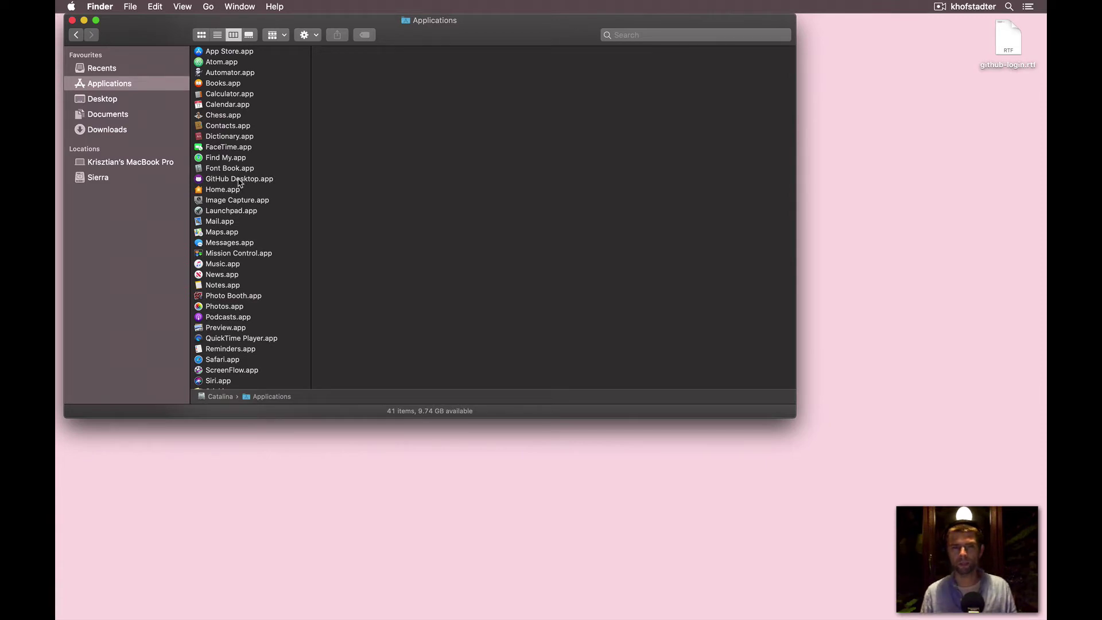
# Launch GitHub Desktop from the Applications folder, approve opening the downloaded app, and close the Finder window
pyautogui.click(213, 180)
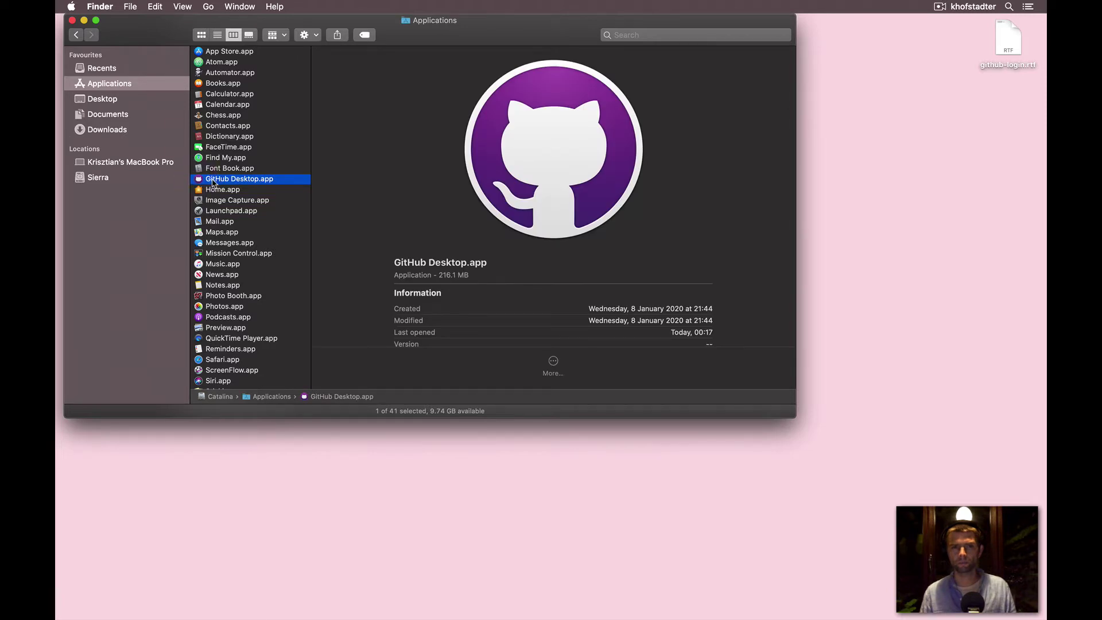
pyautogui.doubleClick(214, 180)
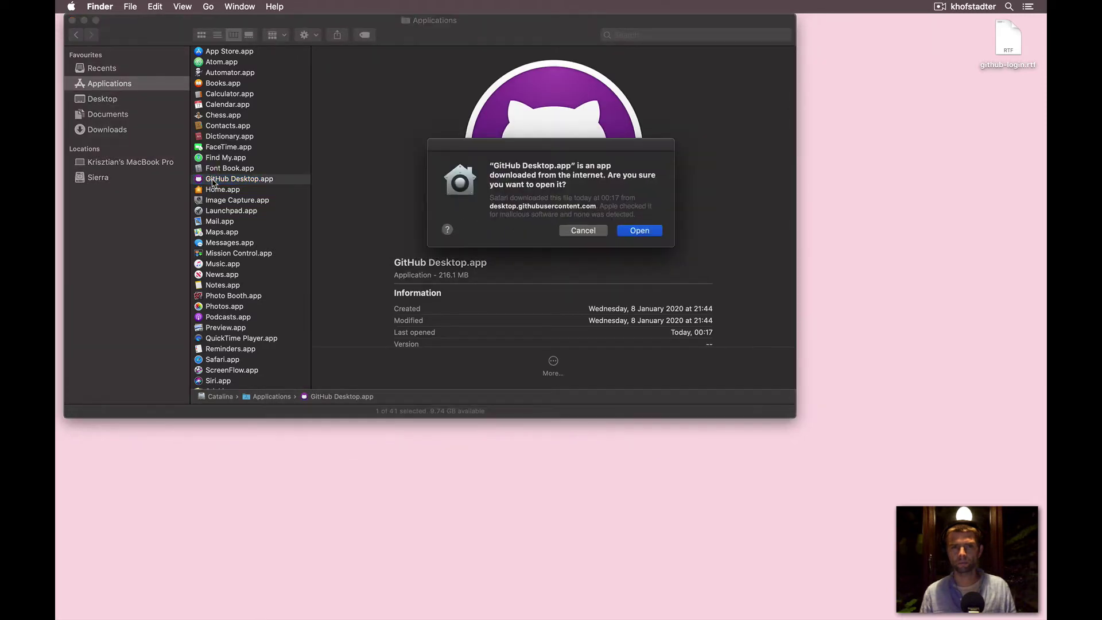
pyautogui.click(640, 231)
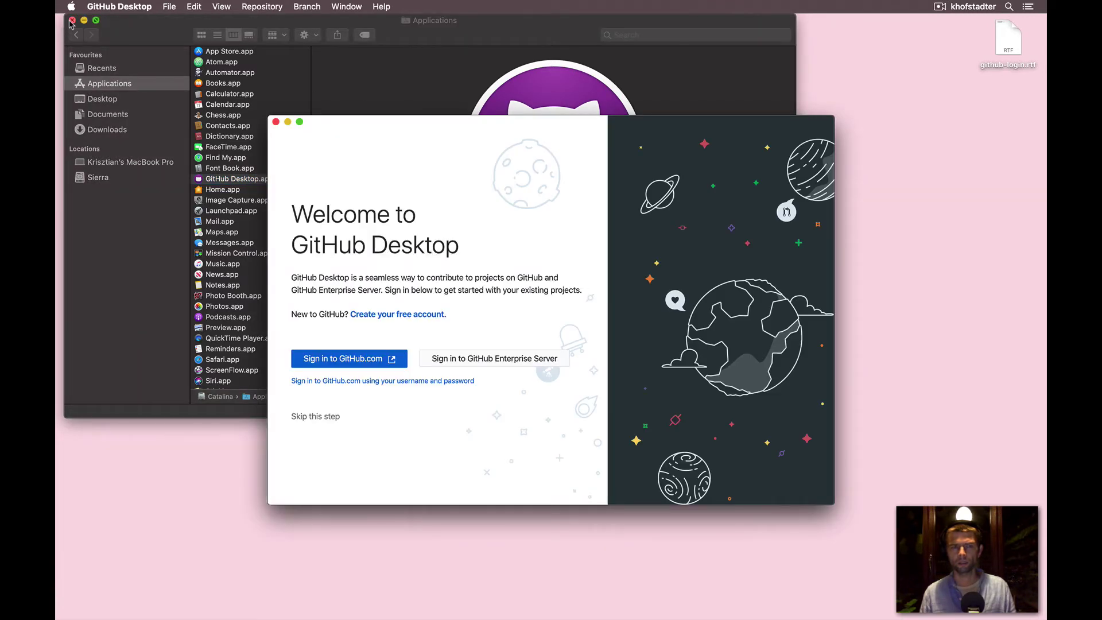
pyautogui.click(72, 21)
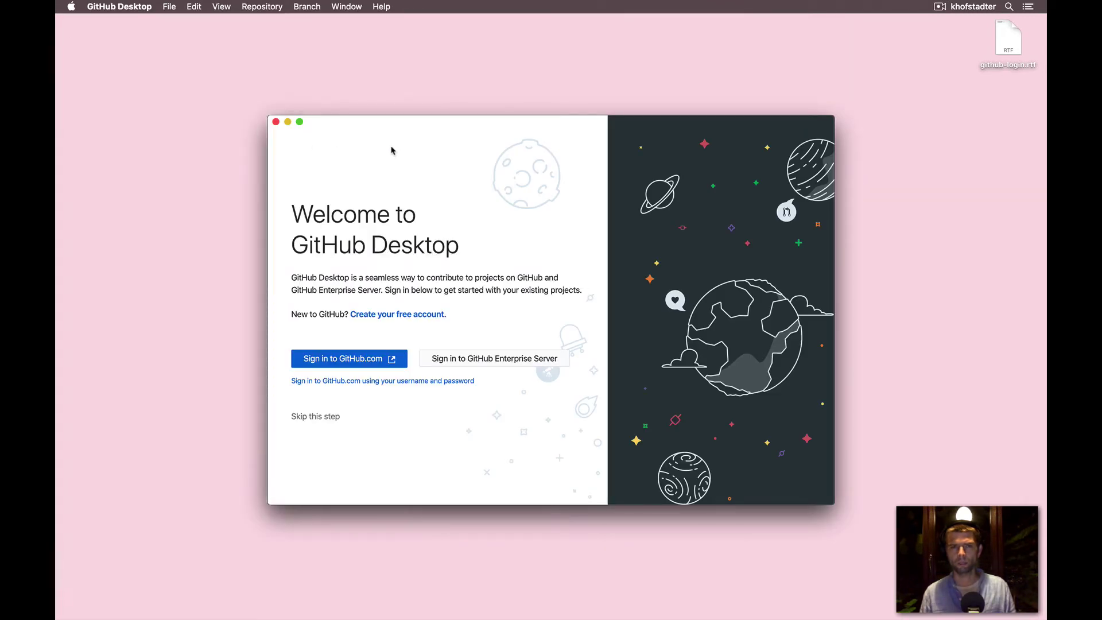
pyautogui.moveTo(369, 128); pyautogui.dragTo(169, 40)
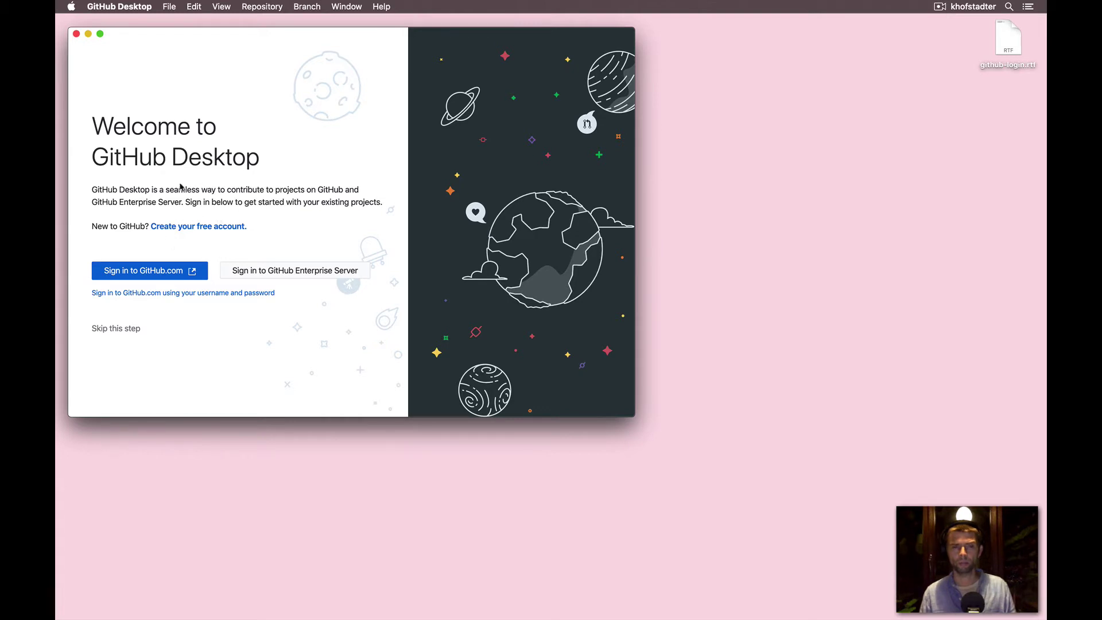
# Sign in to GitHub.com through the browser, allow the page to open GitHub Desktop, and move its window aside
pyautogui.click(121, 272)
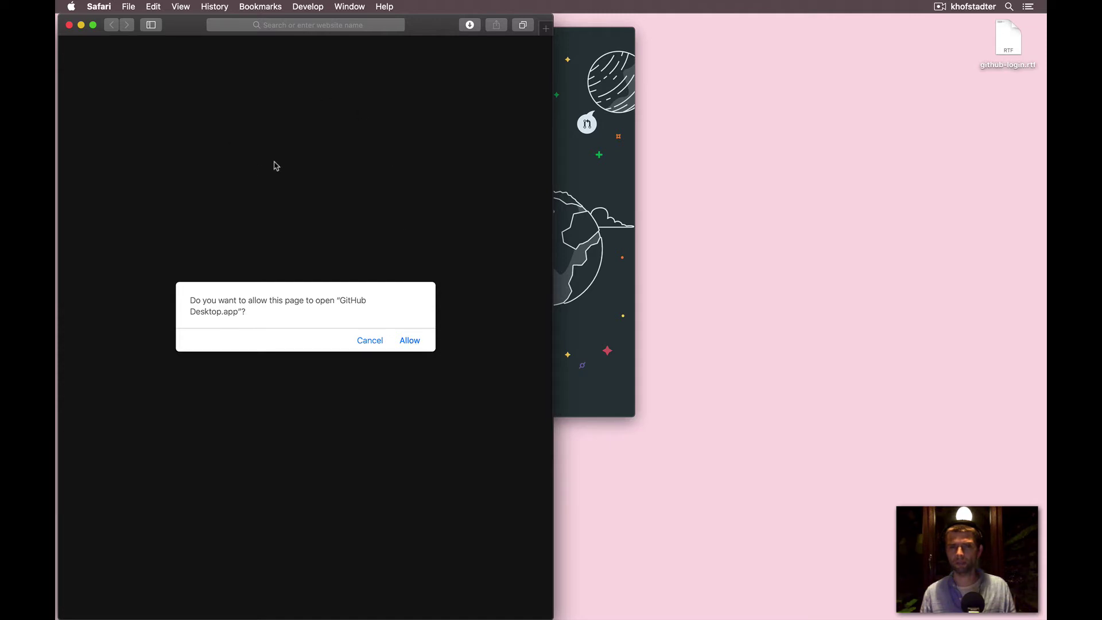
pyautogui.click(410, 341)
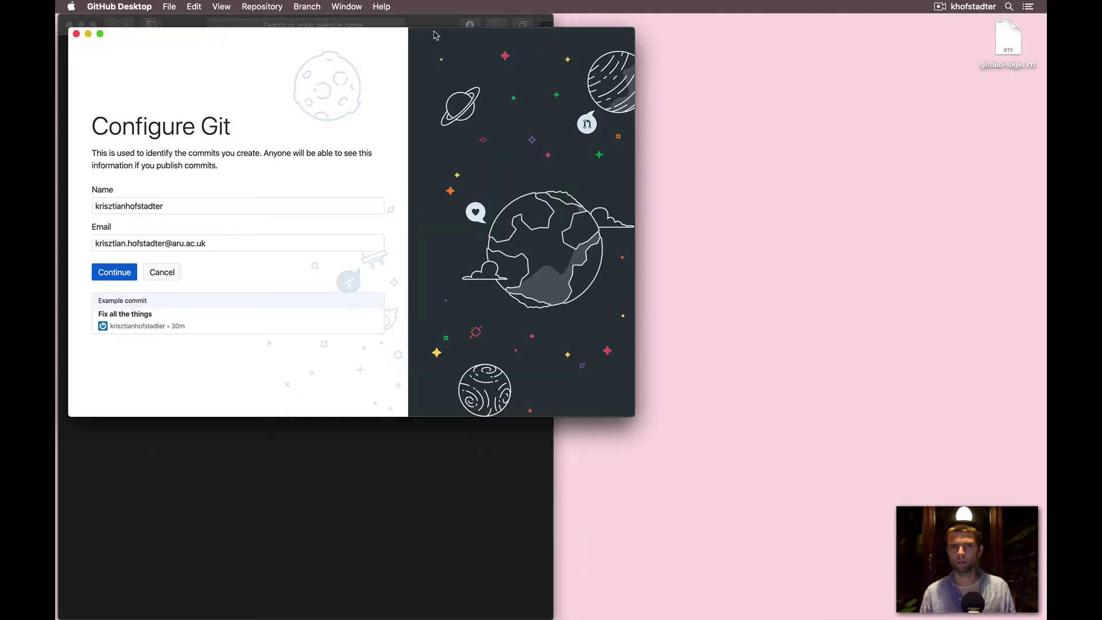
pyautogui.moveTo(435, 36); pyautogui.dragTo(849, 28)
# Open github.com in a new Safari tab and show the account options to check which account is signed in
pyautogui.click(318, 55)
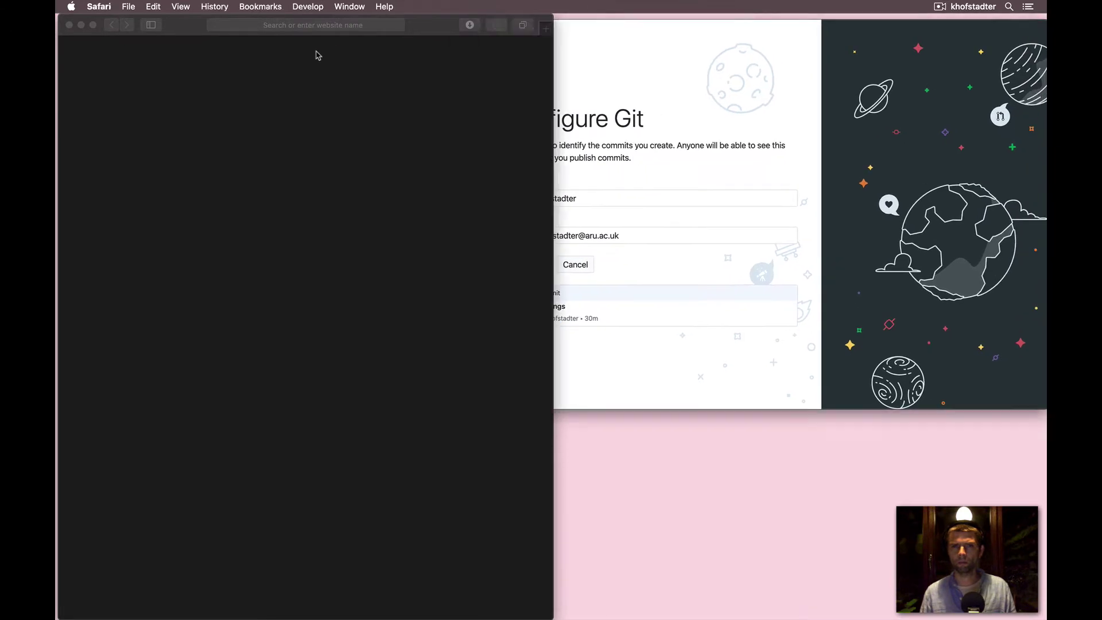
pyautogui.click(385, 27)
pyautogui.write('github.com')
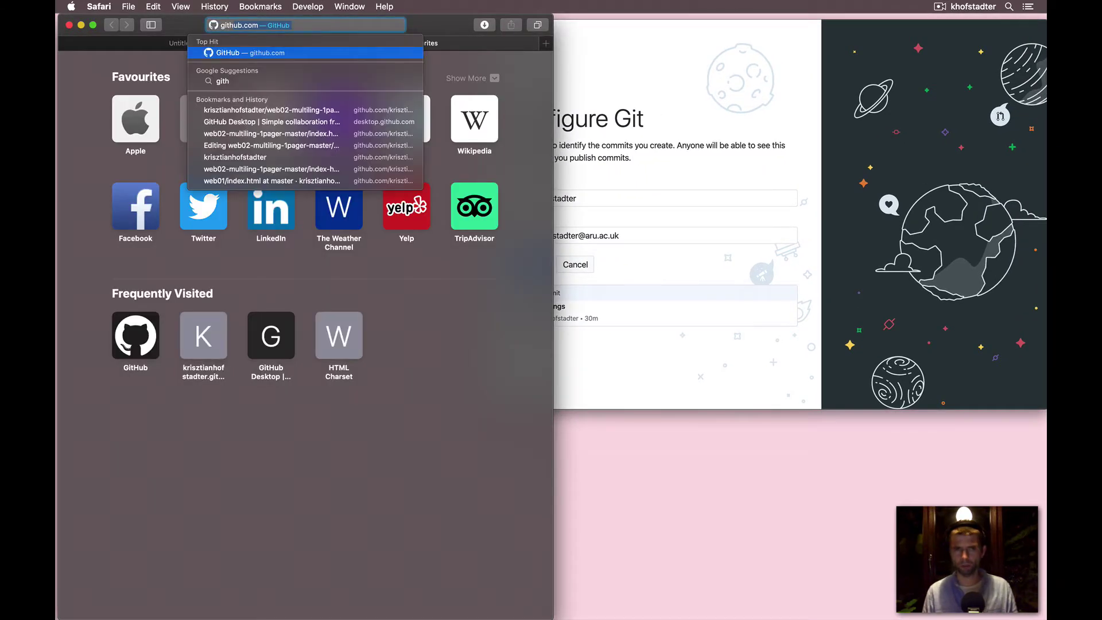
pyautogui.press('Return')
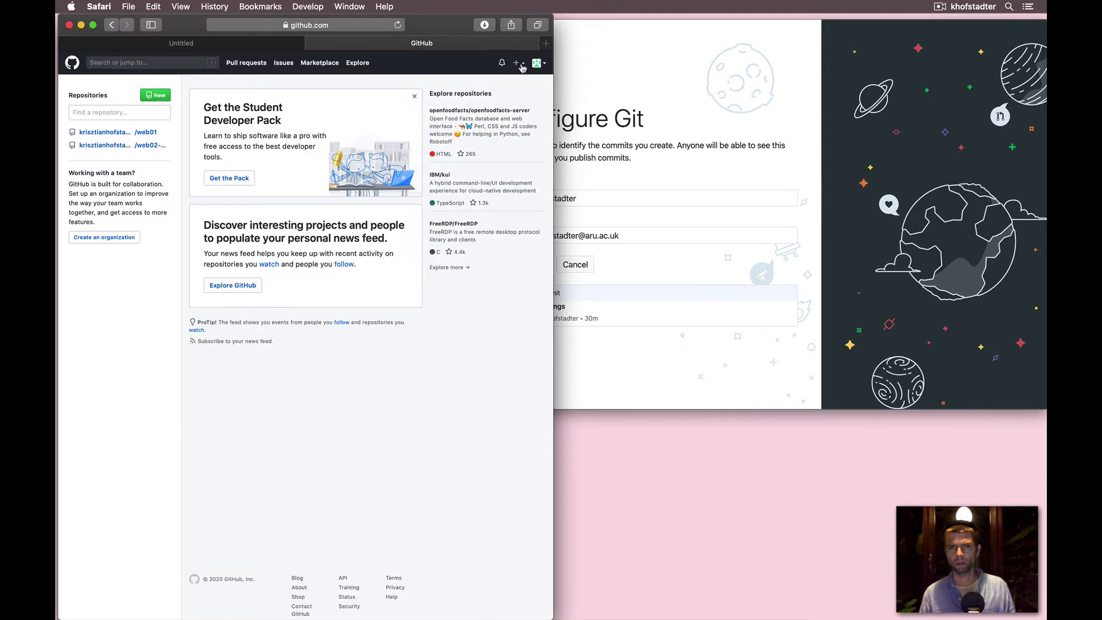
pyautogui.click(541, 66)
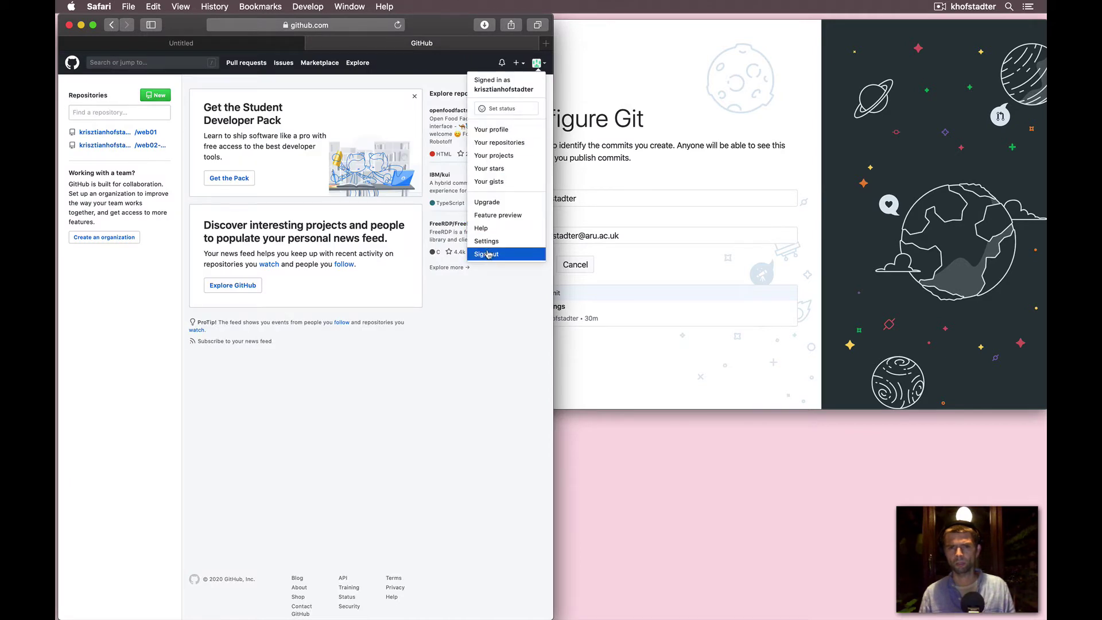
# Return to GitHub Desktop and review the name and email fields of the Git configuration
pyautogui.click(674, 49)
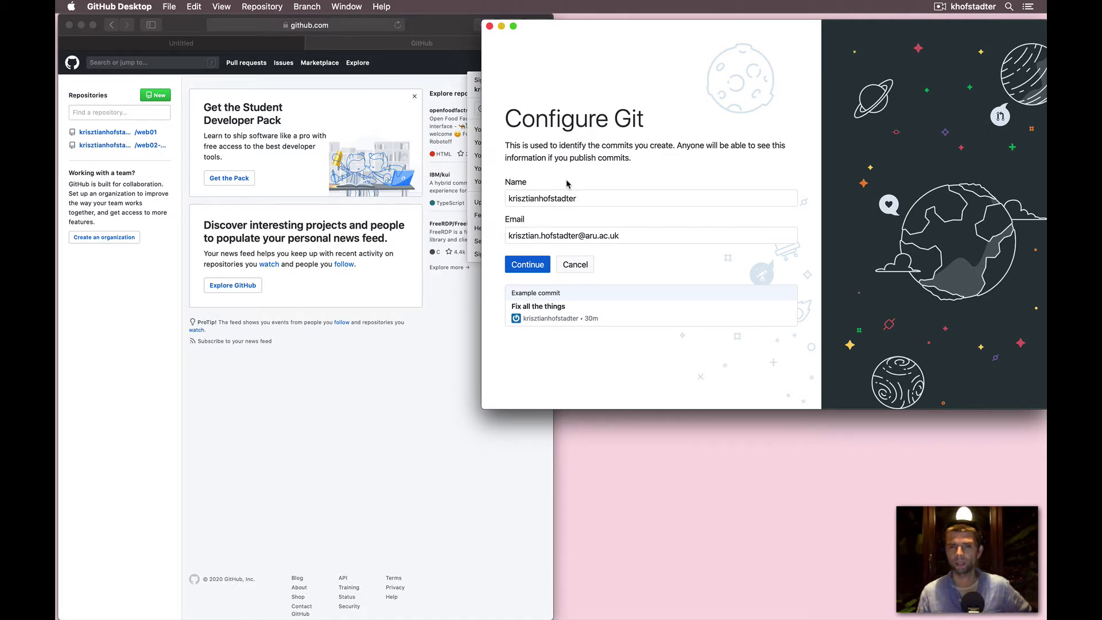
pyautogui.doubleClick(505, 198)
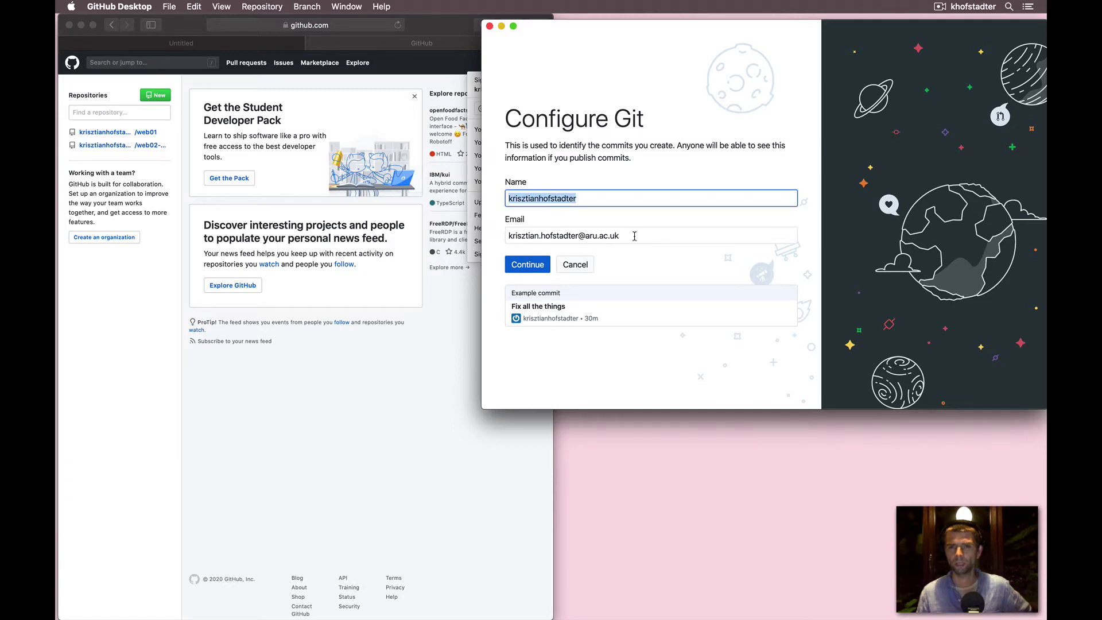
pyautogui.moveTo(621, 236); pyautogui.dragTo(502, 231)
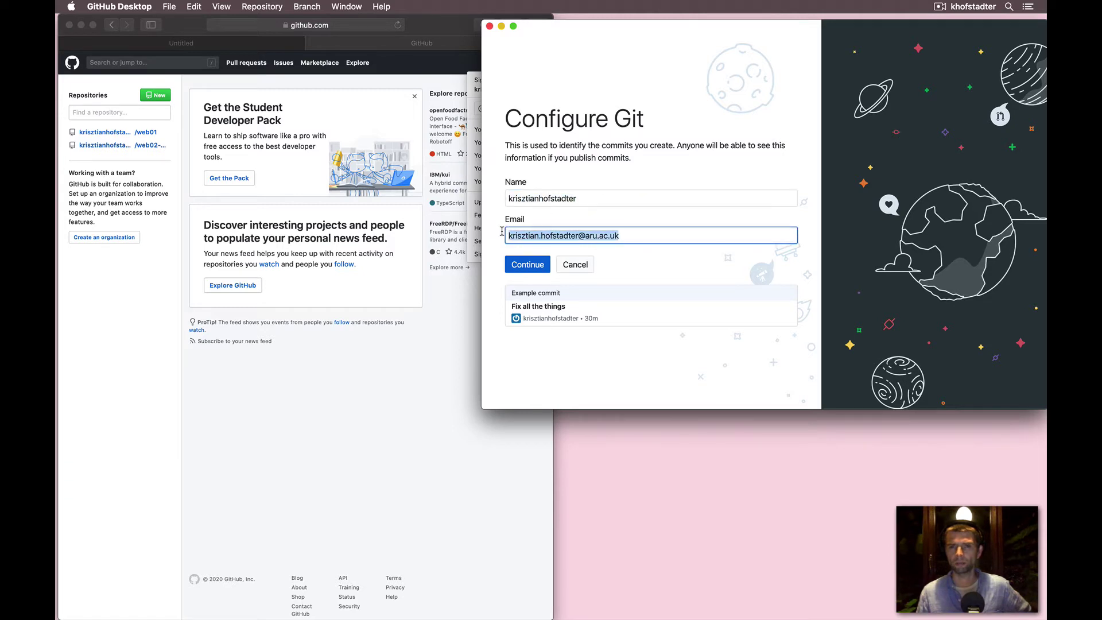
pyautogui.click(645, 235)
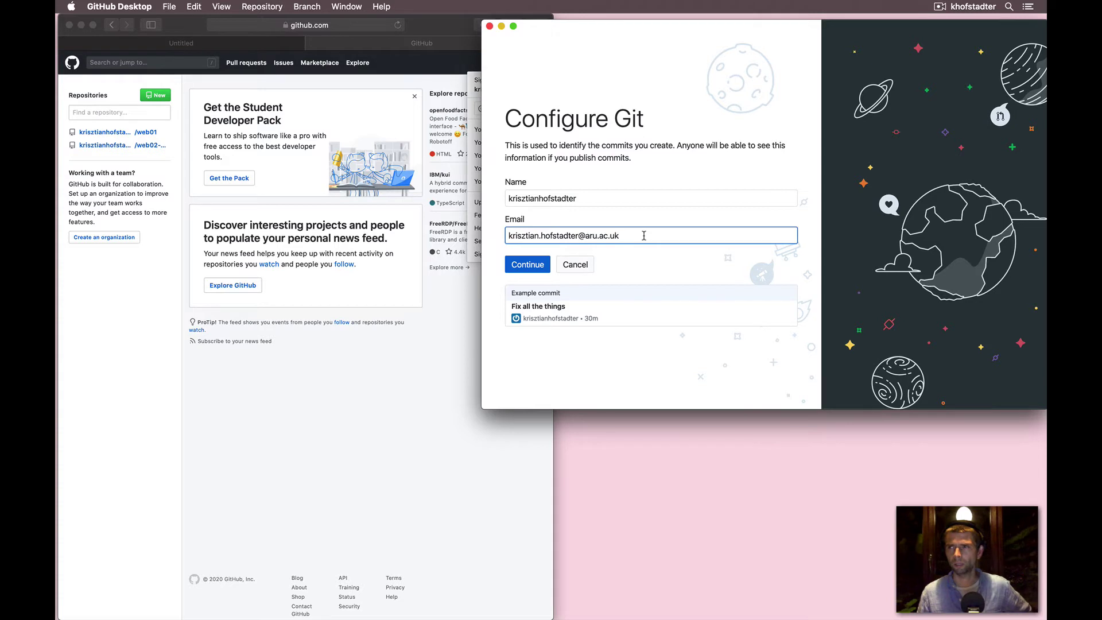
# Accept the Git name and email configuration as filled in, and finish the setup with periodic usage stats enabled
pyautogui.hotkey('shift', 'alt', 'Left')
pyautogui.hotkey('shift', 'alt', 'Left')
pyautogui.hotkey('shift', 'alt', 'Left')
pyautogui.hotkey('shift', 'alt', 'Left')
pyautogui.hotkey('shift', 'alt', 'Left')
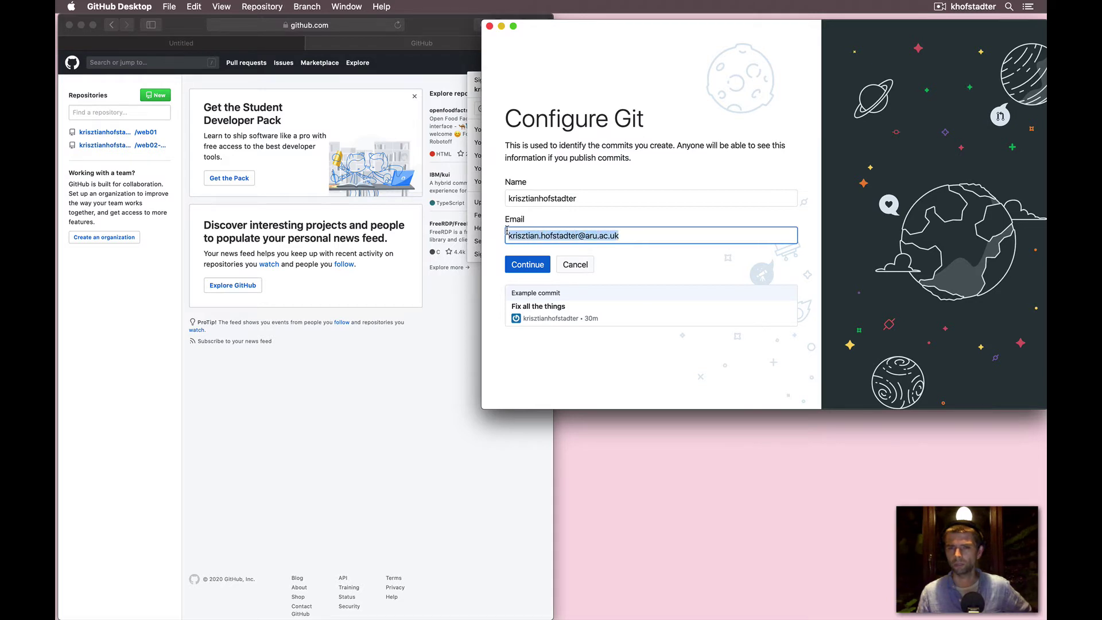
pyautogui.click(672, 236)
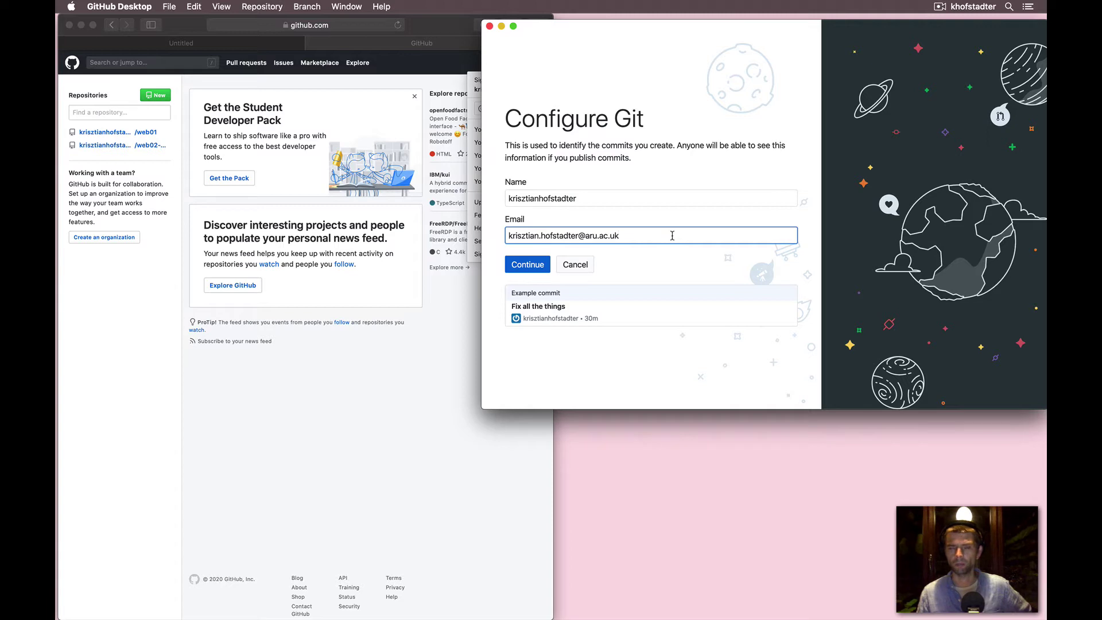
pyautogui.press('super+a')
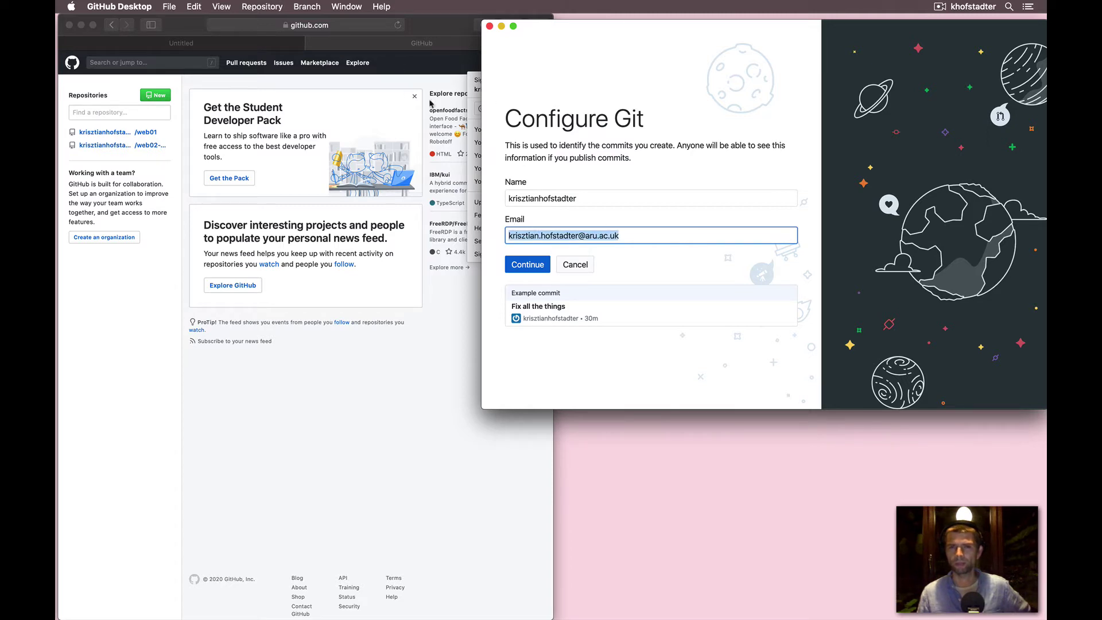
pyautogui.click(529, 266)
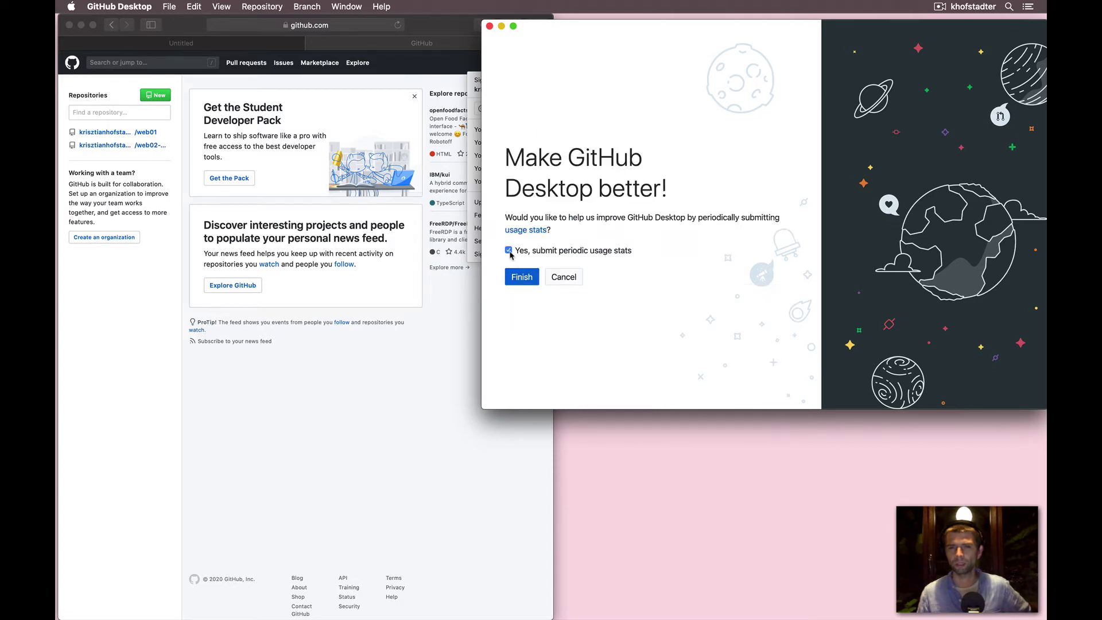
pyautogui.click(521, 279)
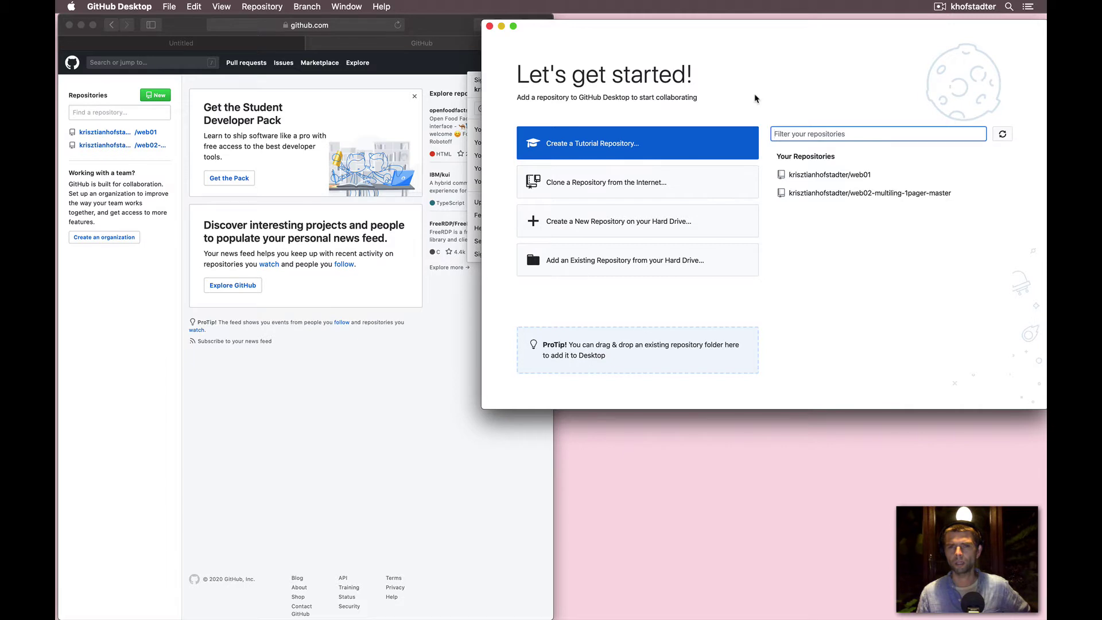
# Start cloning web02-multiling-1pager-master, review the GitHub.com and GitHub Enterprise Server sources, and return to cloning by URL
pyautogui.click(802, 195)
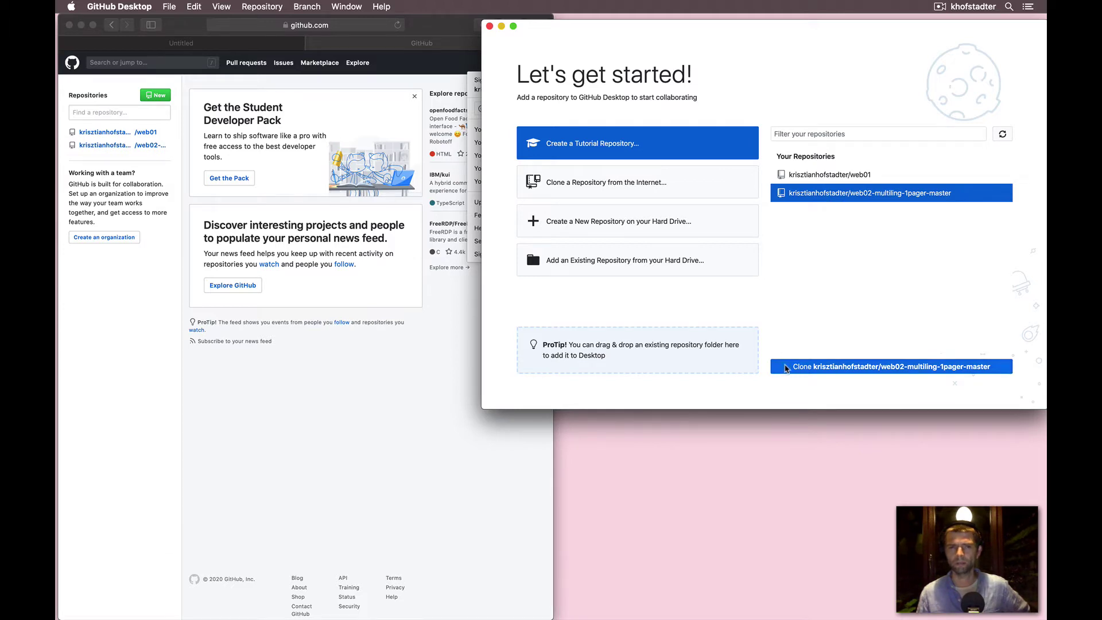
pyautogui.click(786, 368)
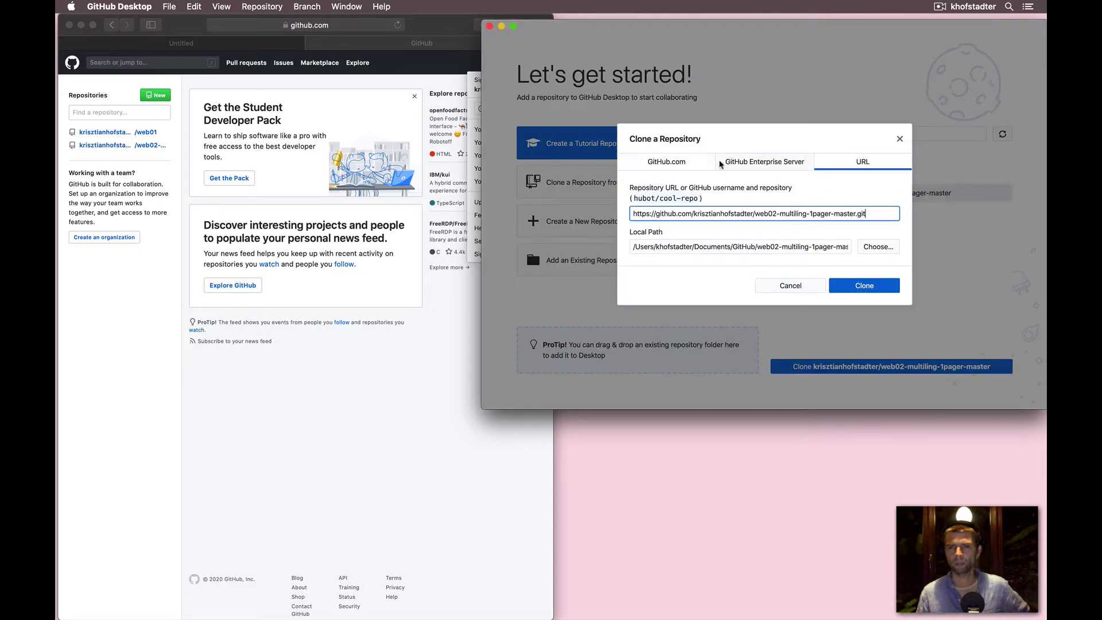
pyautogui.click(682, 162)
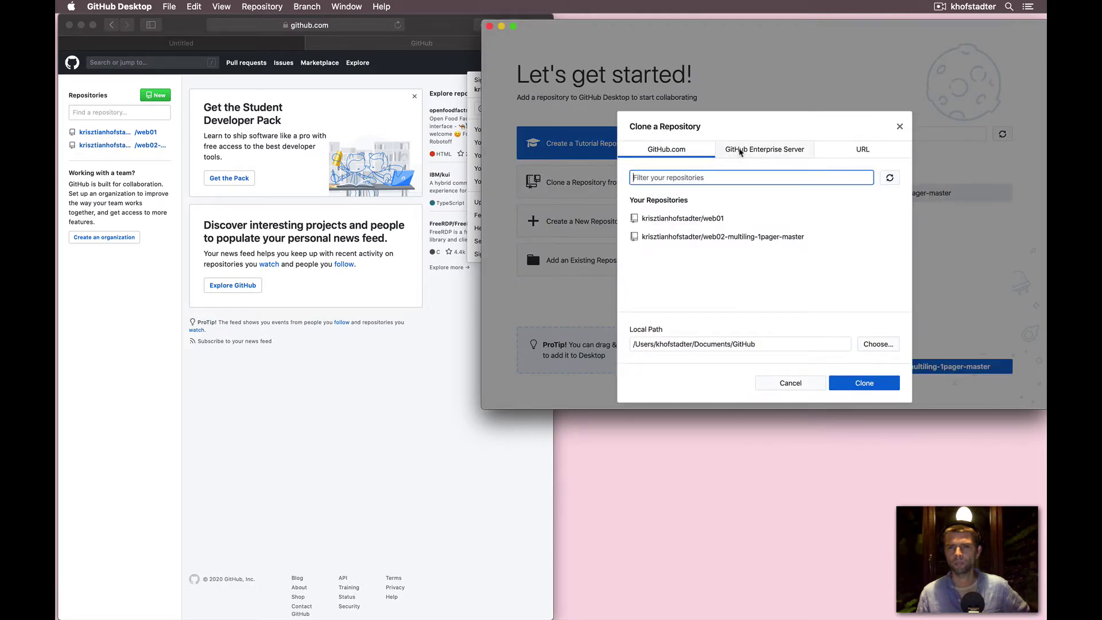
pyautogui.click(740, 150)
pyautogui.click(849, 158)
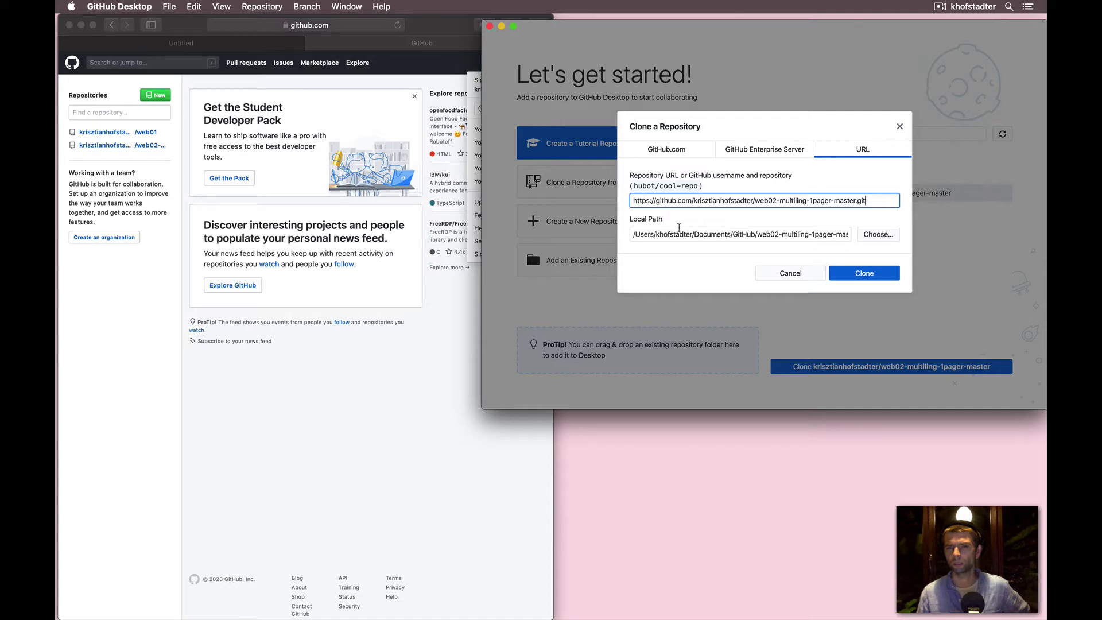
# Check the clone's local path by highlighting its user folder and Documents parts
pyautogui.doubleClick(675, 233)
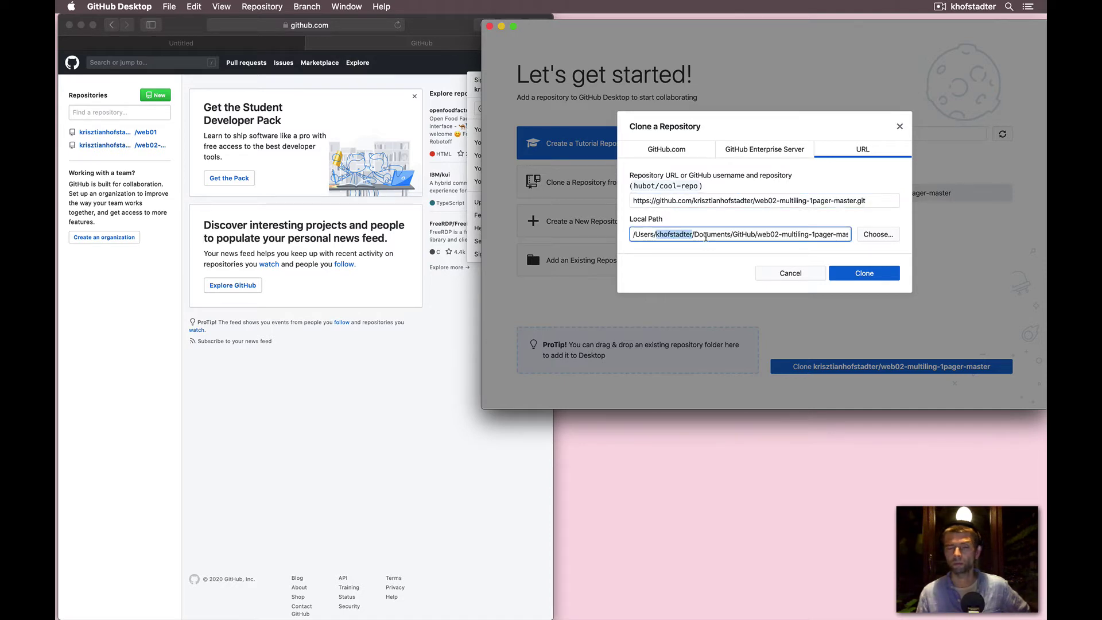
pyautogui.doubleClick(706, 235)
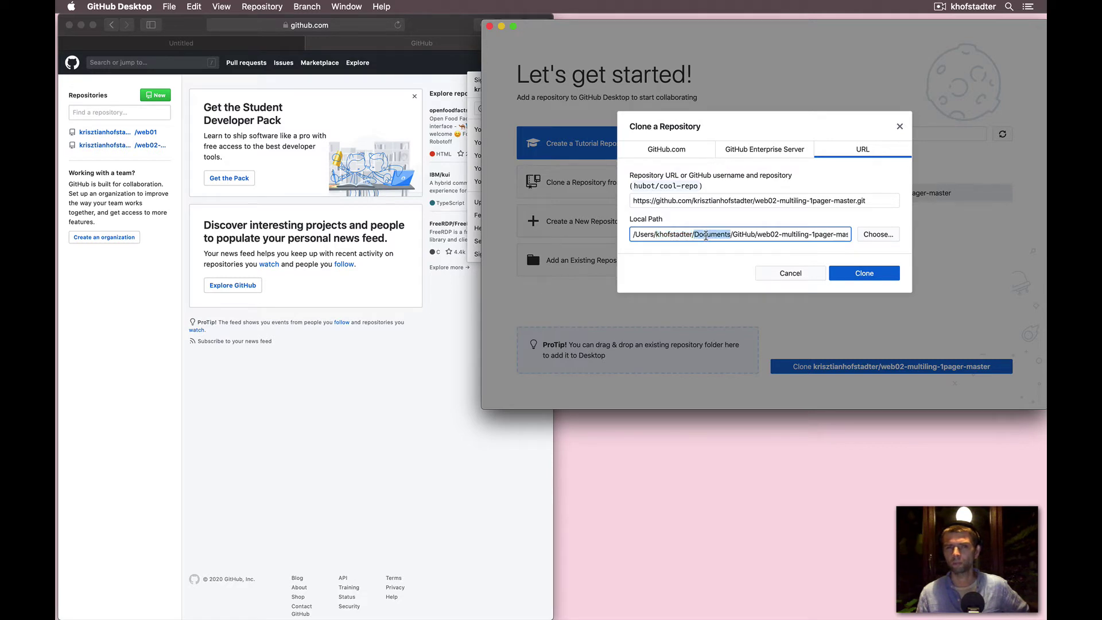
pyautogui.doubleClick(675, 234)
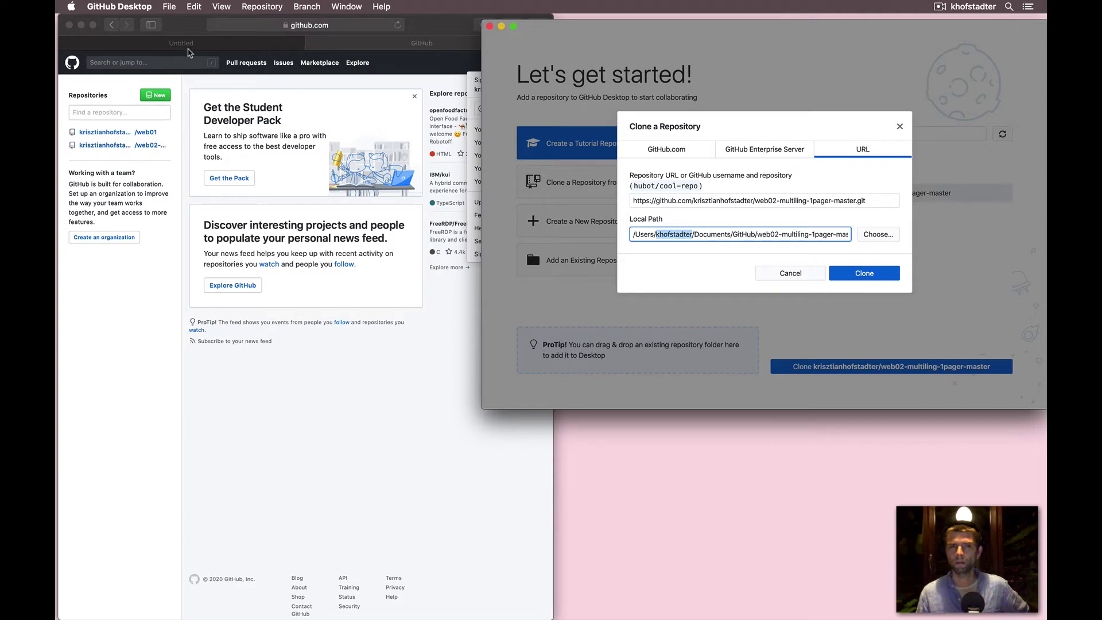
# Minimise the Safari window and show the Documents folder in a Finder window narrowed to fit beside GitHub Desktop
pyautogui.click(80, 25)
pyautogui.moveTo(57, 164)
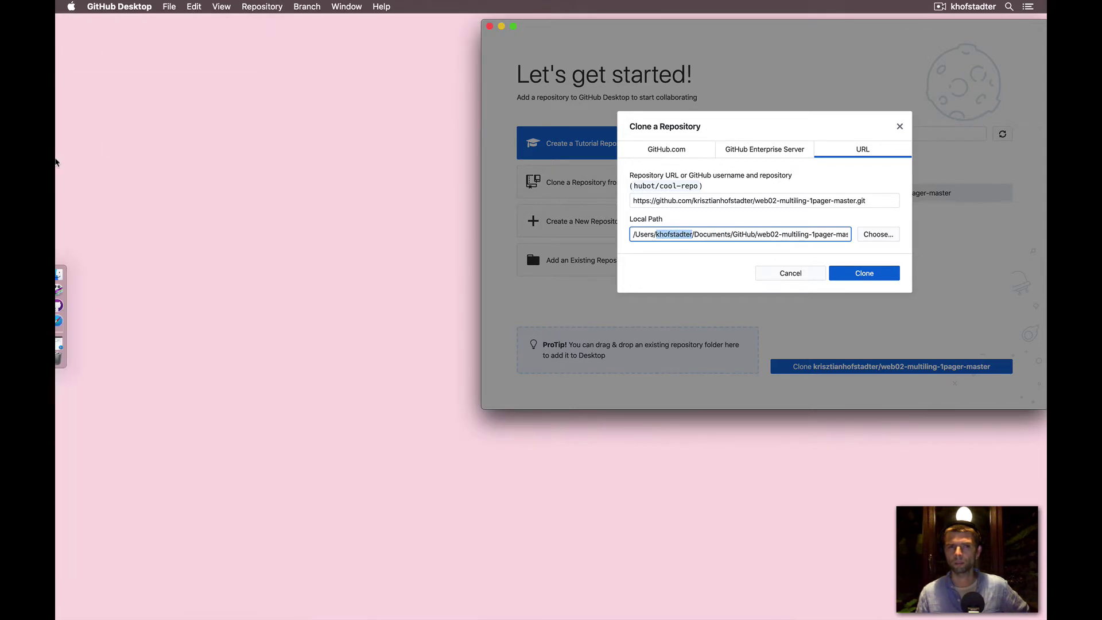
pyautogui.click(63, 277)
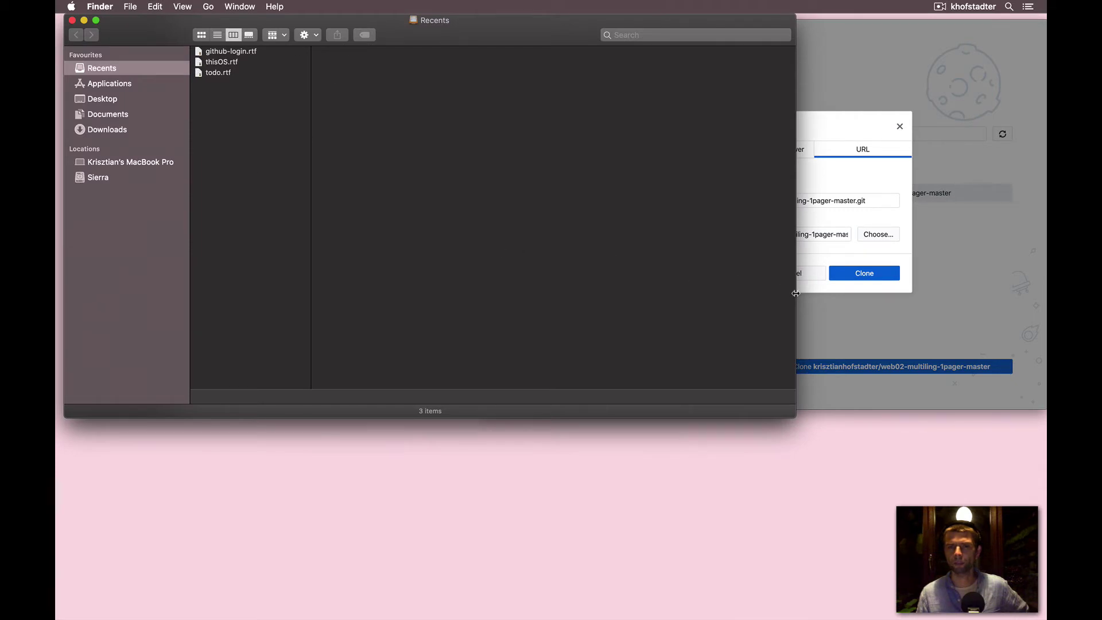
pyautogui.moveTo(796, 291); pyautogui.dragTo(462, 219)
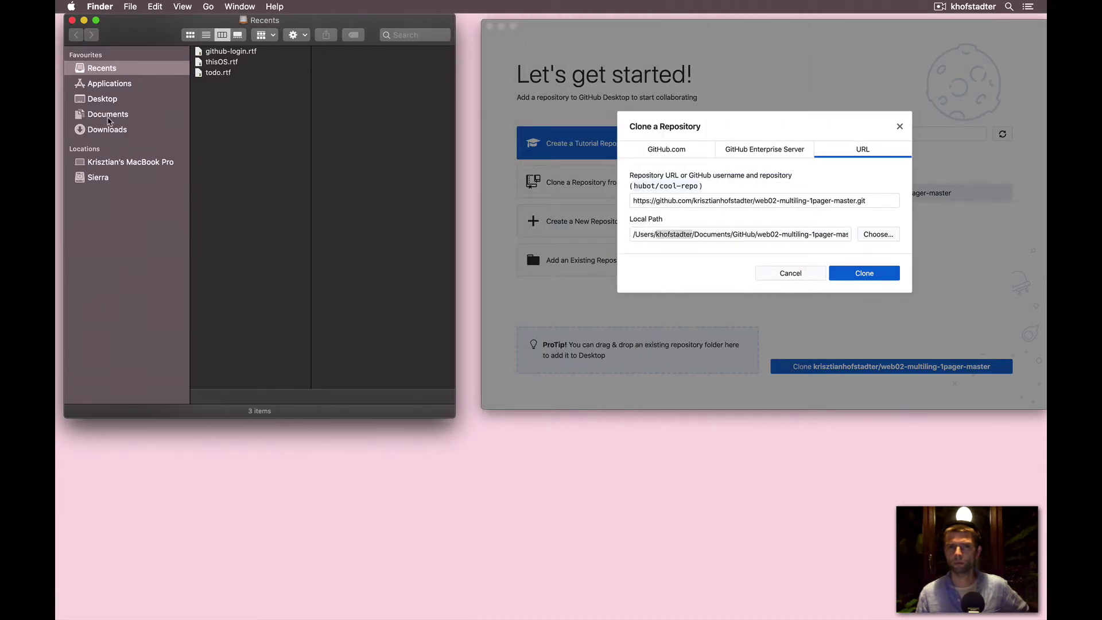
pyautogui.click(108, 114)
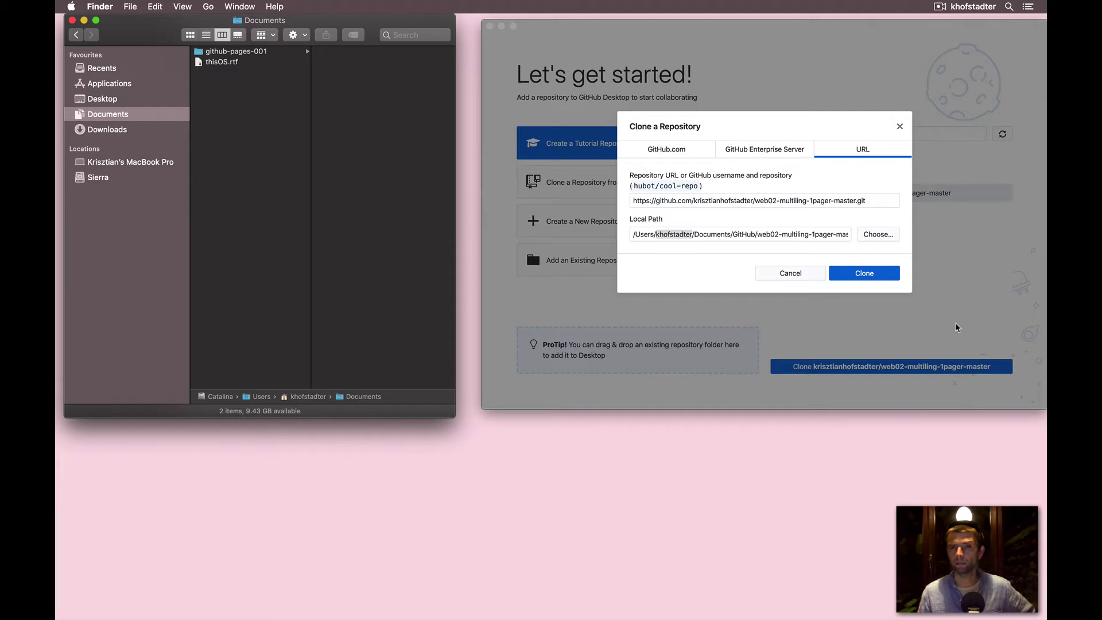
# Open and dismiss the local folder chooser, keep the suggested path inside Documents/GitHub, and clone the repository
pyautogui.click(874, 236)
pyautogui.click(874, 235)
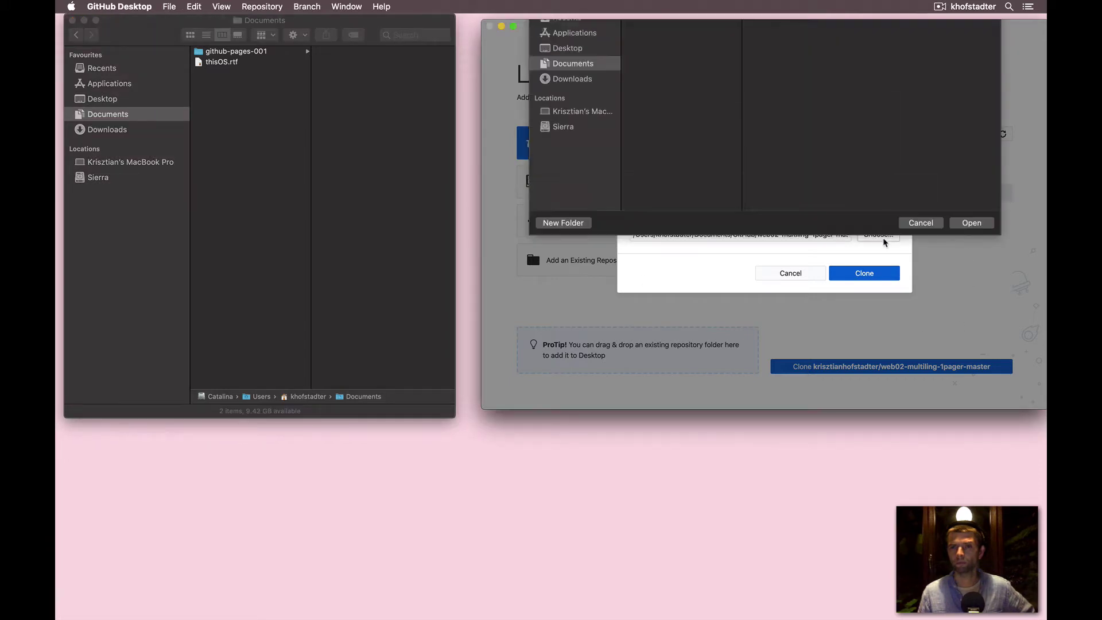
pyautogui.click(929, 274)
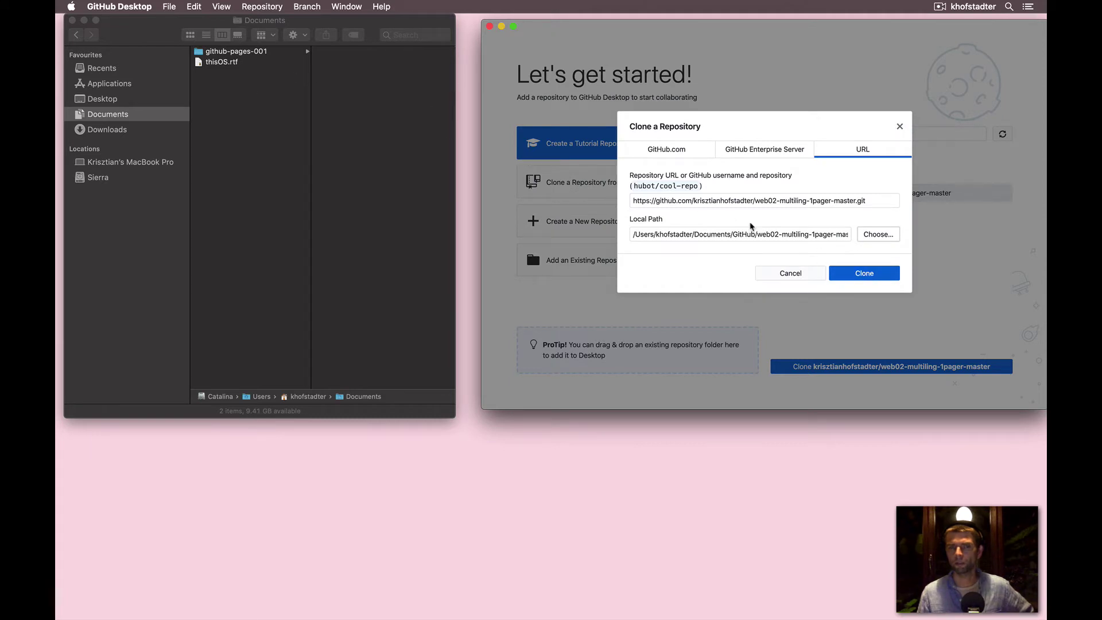
pyautogui.doubleClick(739, 237)
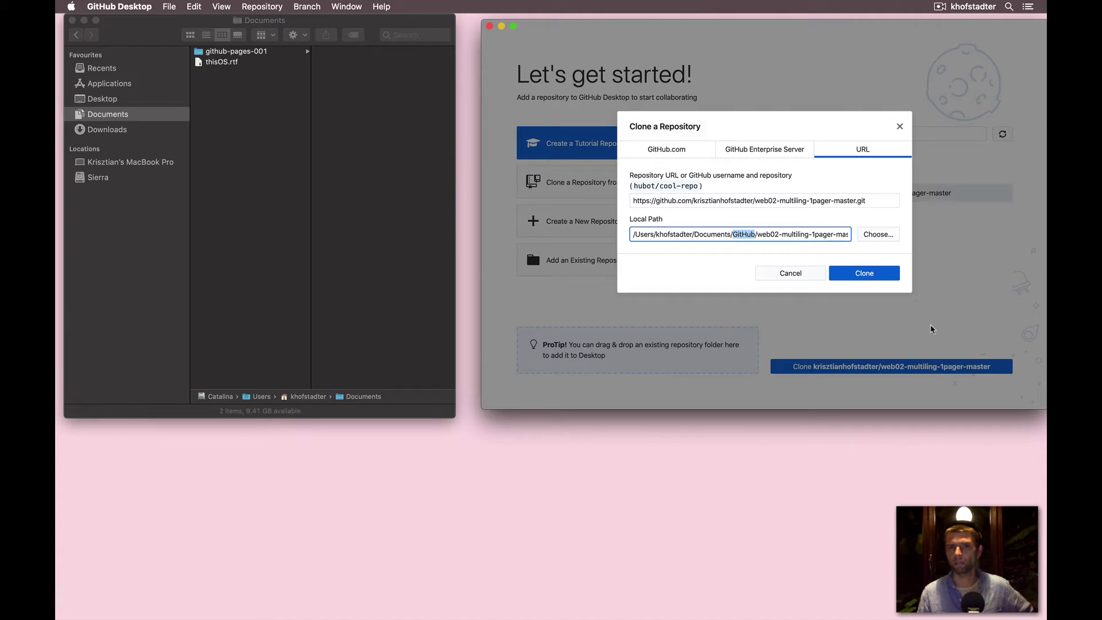
pyautogui.click(886, 278)
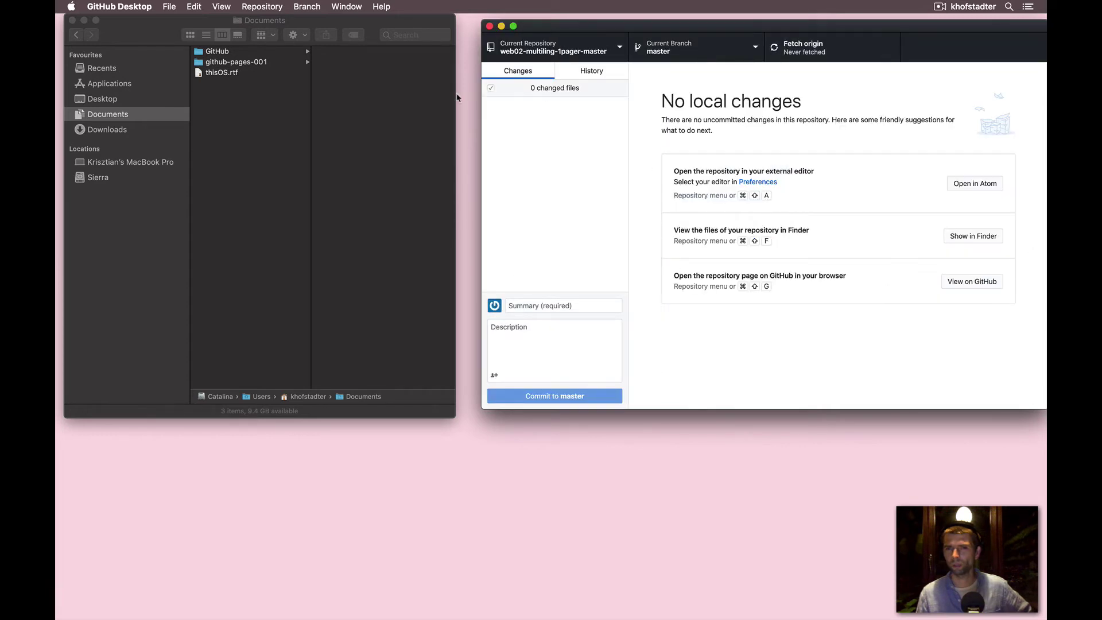
# Open the cloned web02-multiling-1pager-master folder in Finder, inspect its hidden .git folder, and hide the hidden files again
pyautogui.click(241, 52)
pyautogui.click(351, 53)
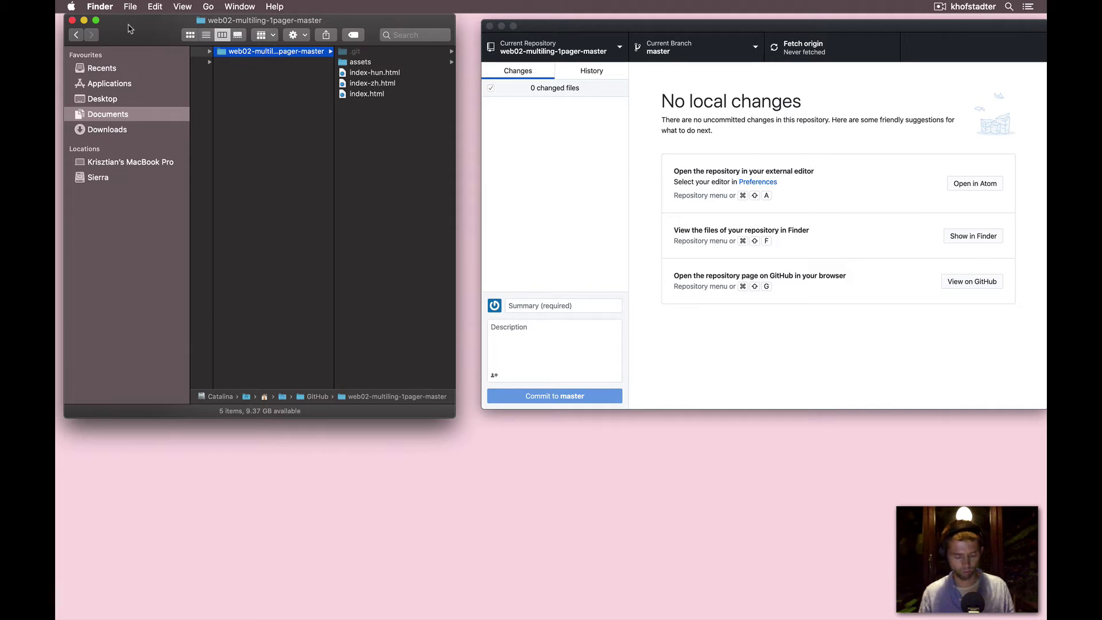
pyautogui.press('super+shift+period')
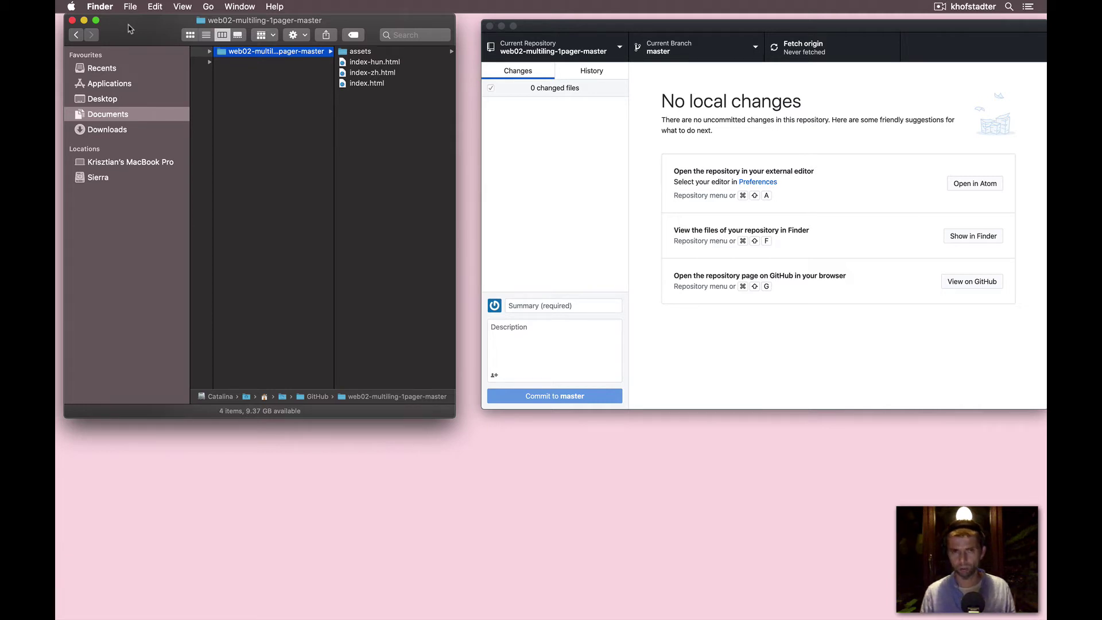
pyautogui.press('super+shift+period')
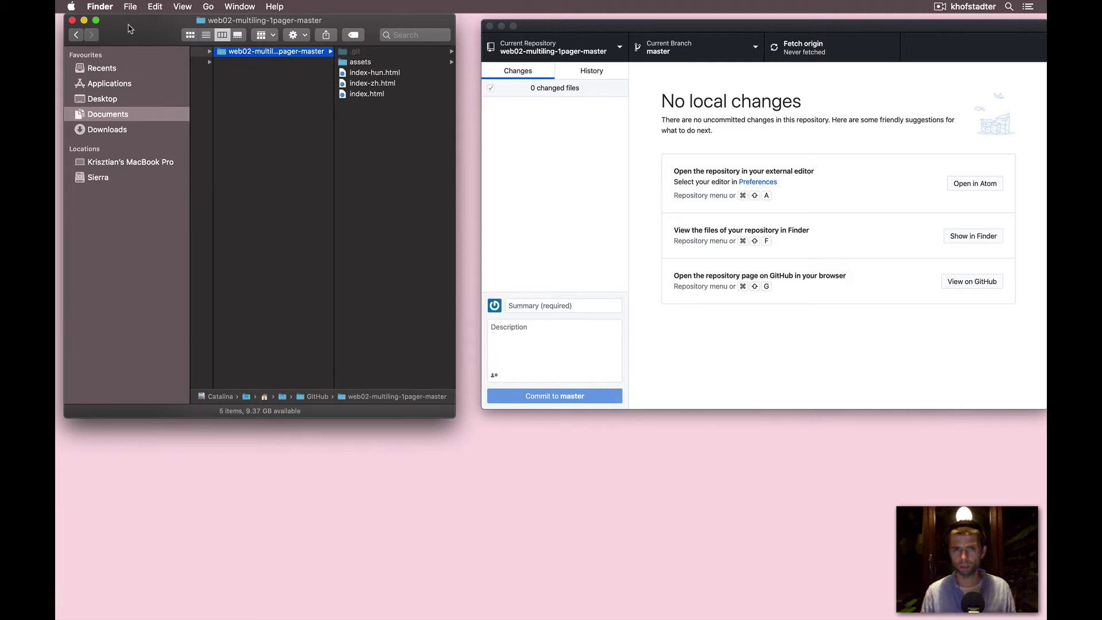
pyautogui.click(355, 52)
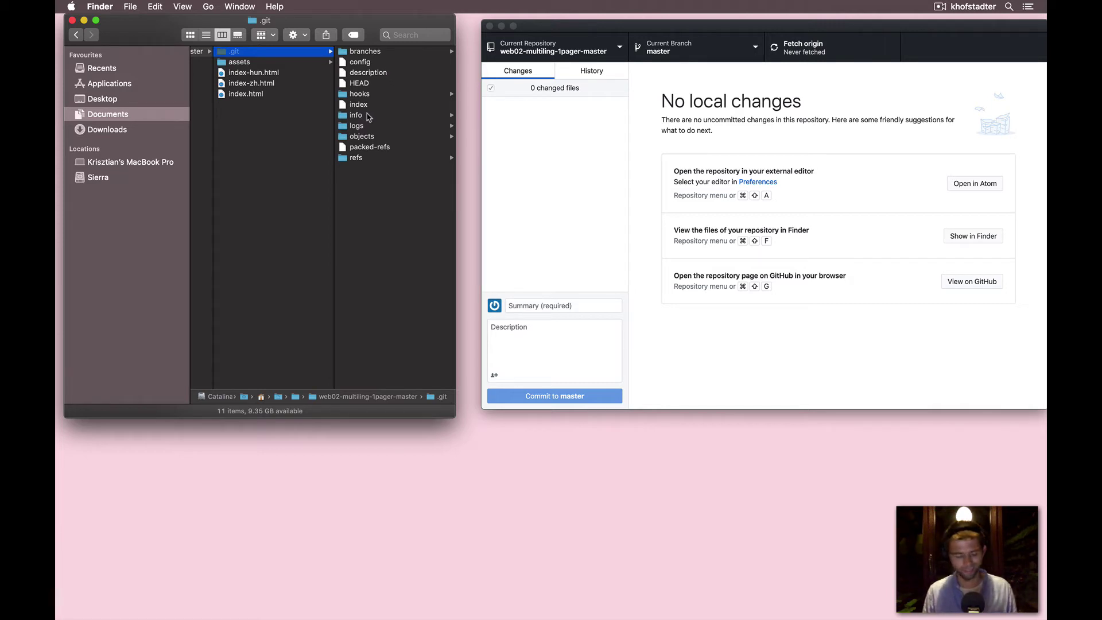
pyautogui.press('super+shift+period')
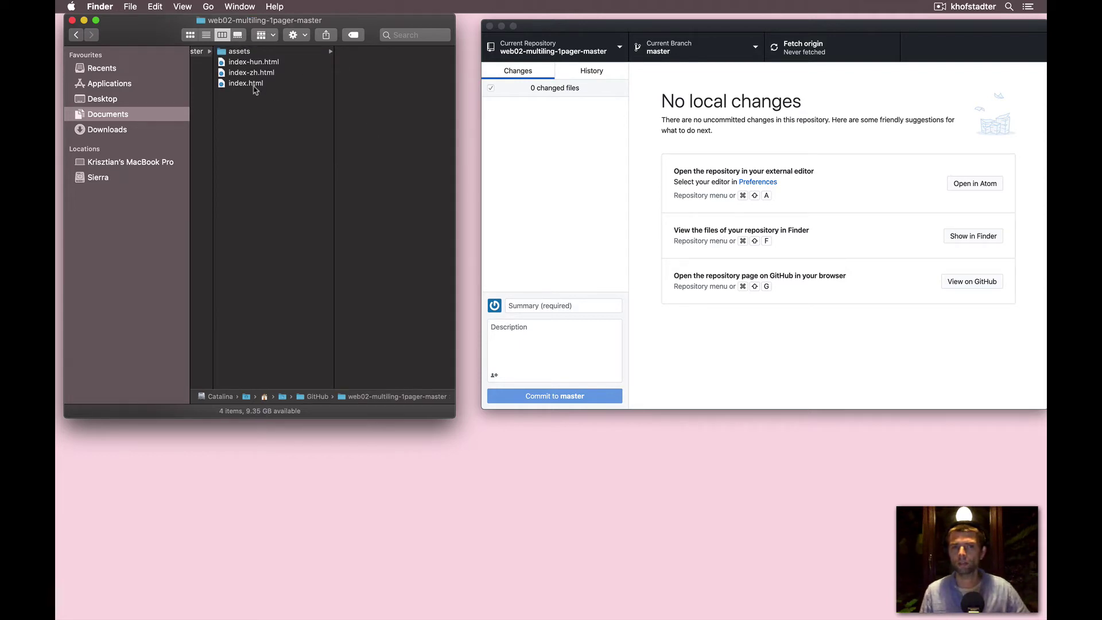
# Go back through Documents and its GitHub folder in Finder, and select the web02-multiling-1pager-master folder to show its files
pyautogui.hscroll(-3, 255, 90)
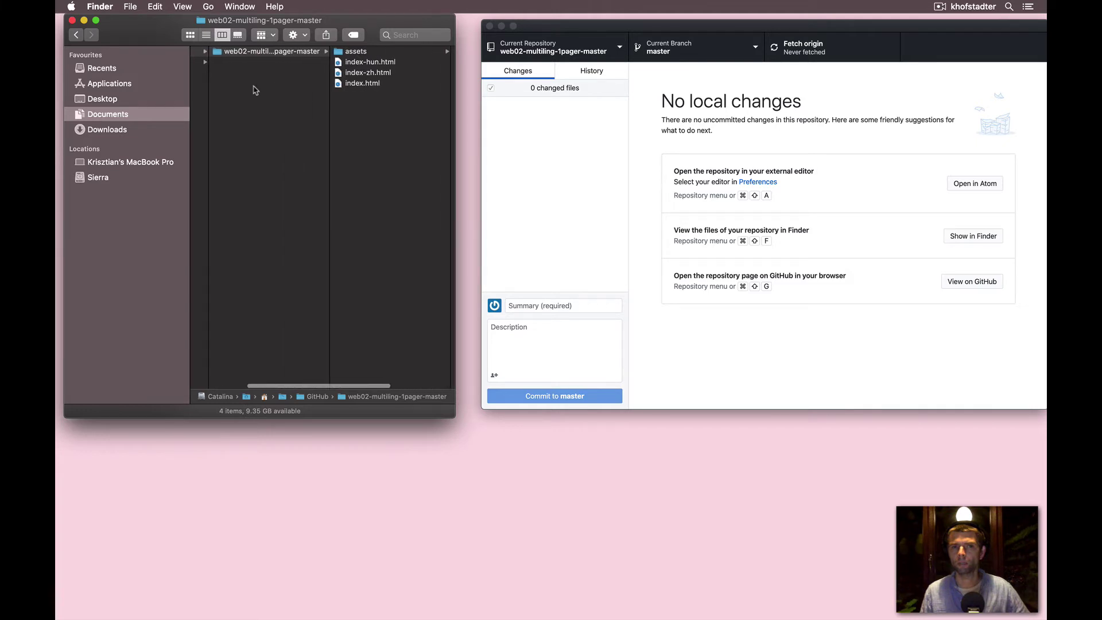
pyautogui.hscroll(-5, 255, 91)
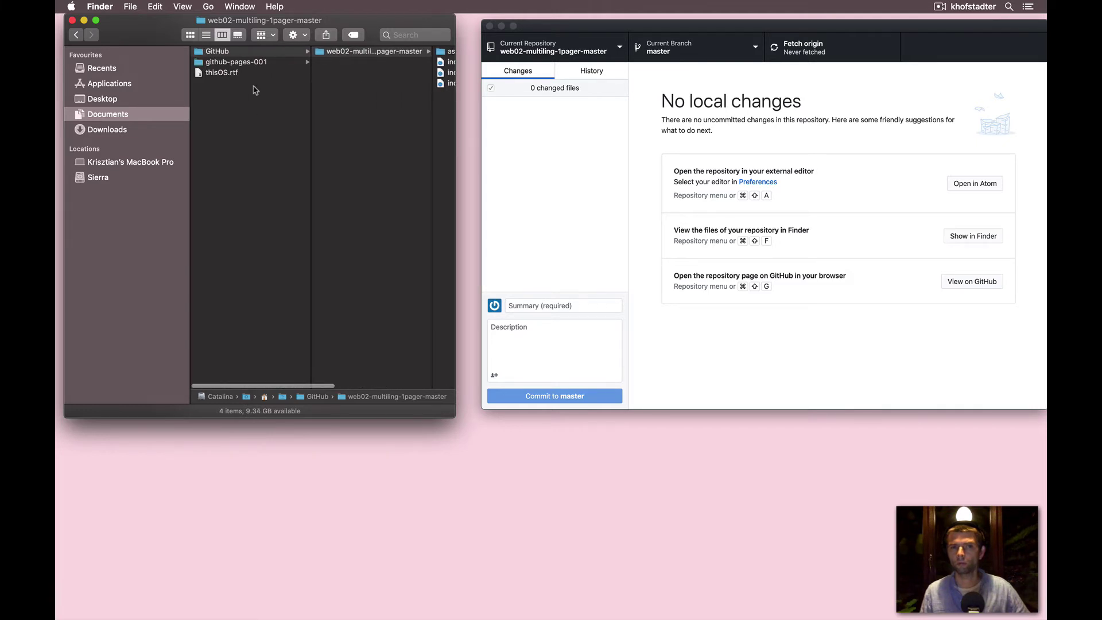
pyautogui.hscroll(1, 255, 90)
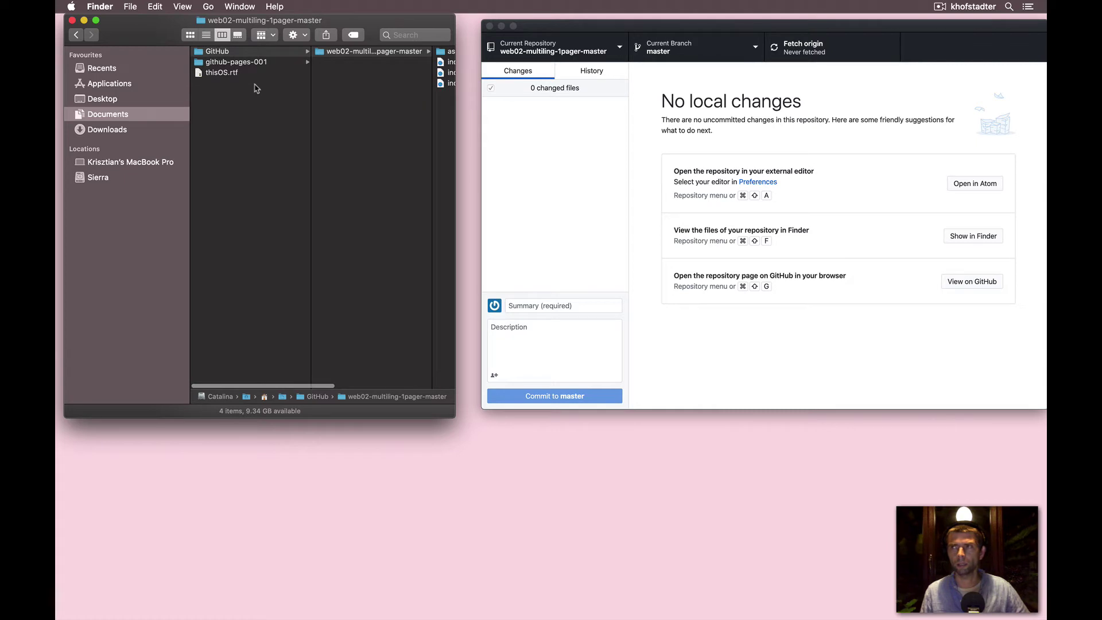
pyautogui.click(124, 133)
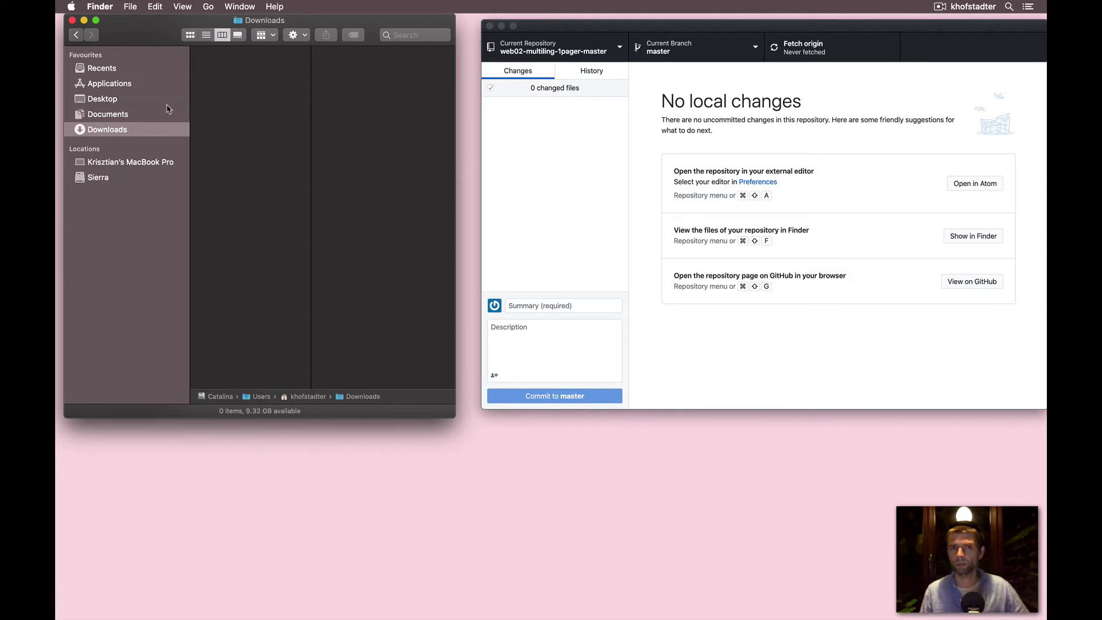
pyautogui.click(117, 116)
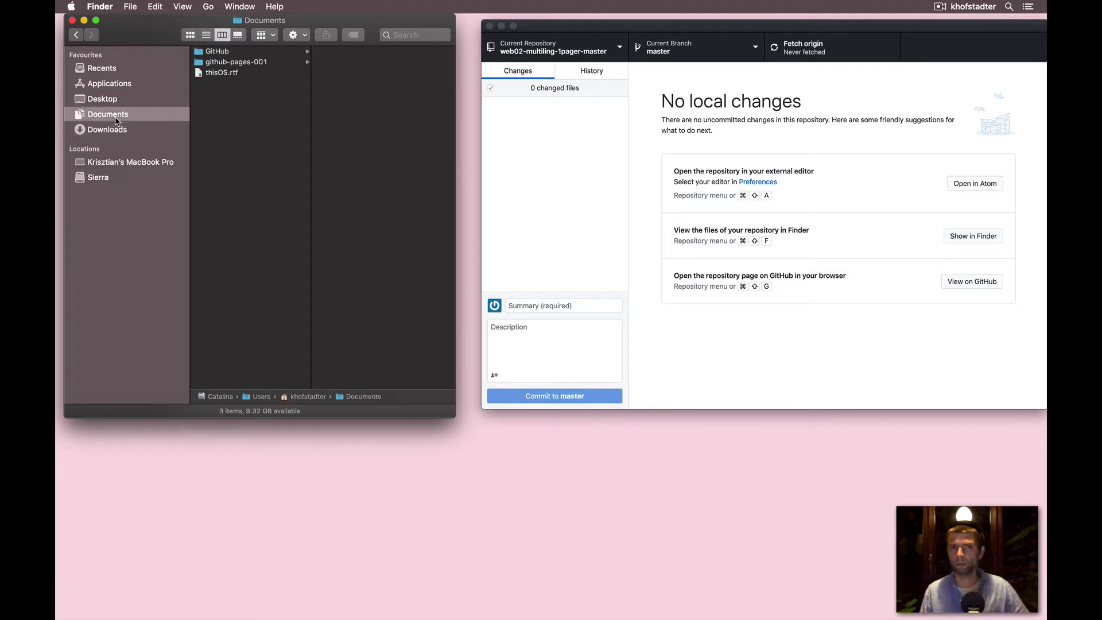
pyautogui.click(214, 53)
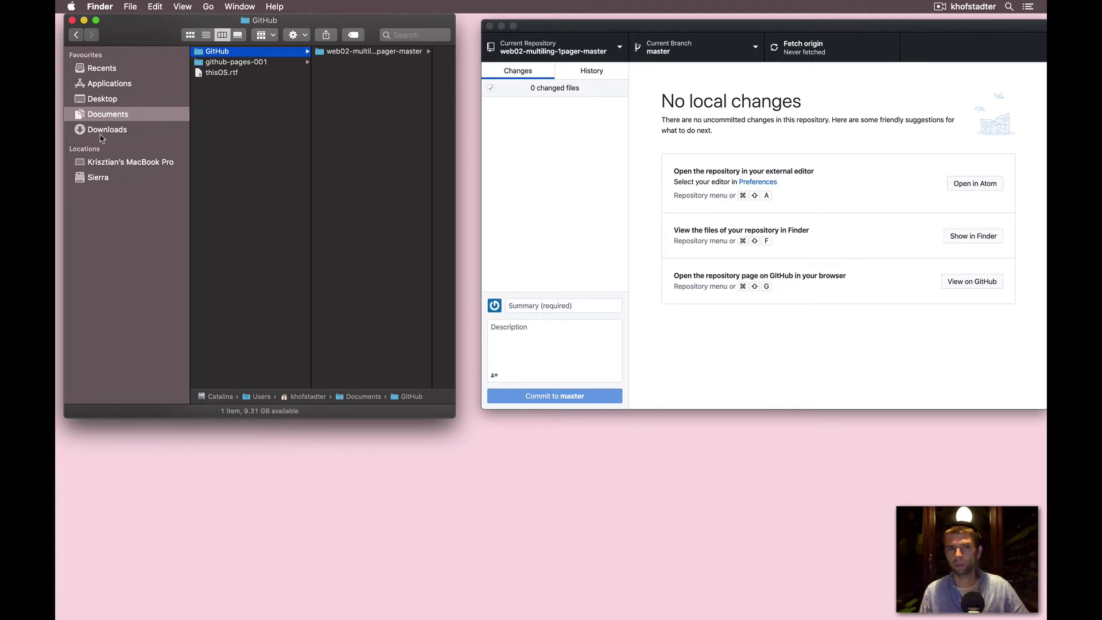
pyautogui.press('Right')
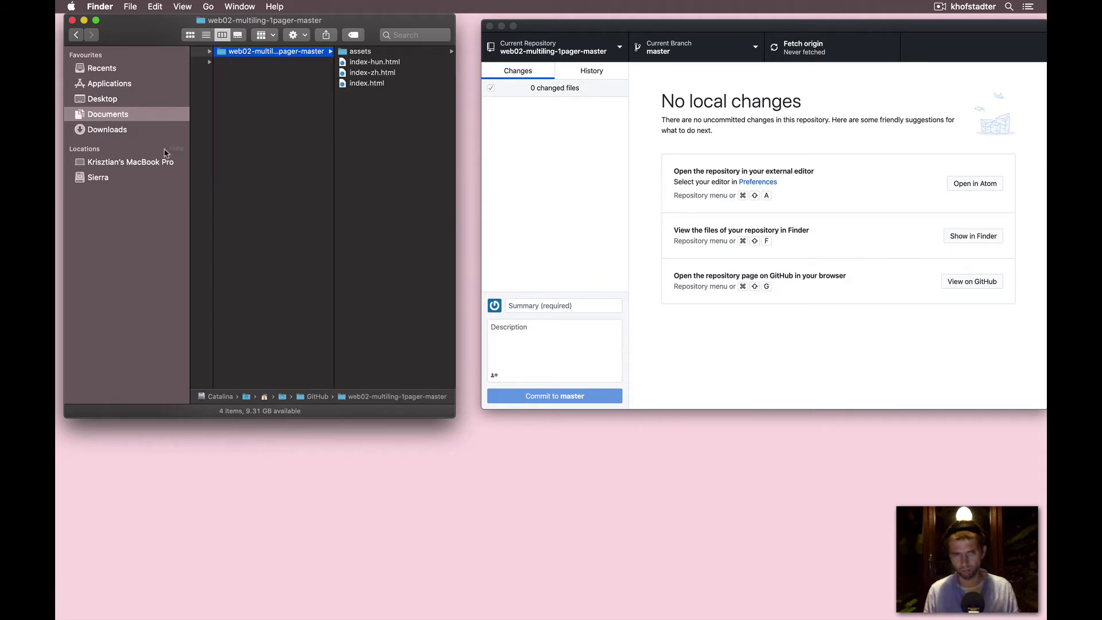
# Launch Atom through Spotlight with the web02-multiling-1pager-master project, and bring the GitHub Desktop window back to the front
pyautogui.press('super+space')
pyautogui.write('atom')
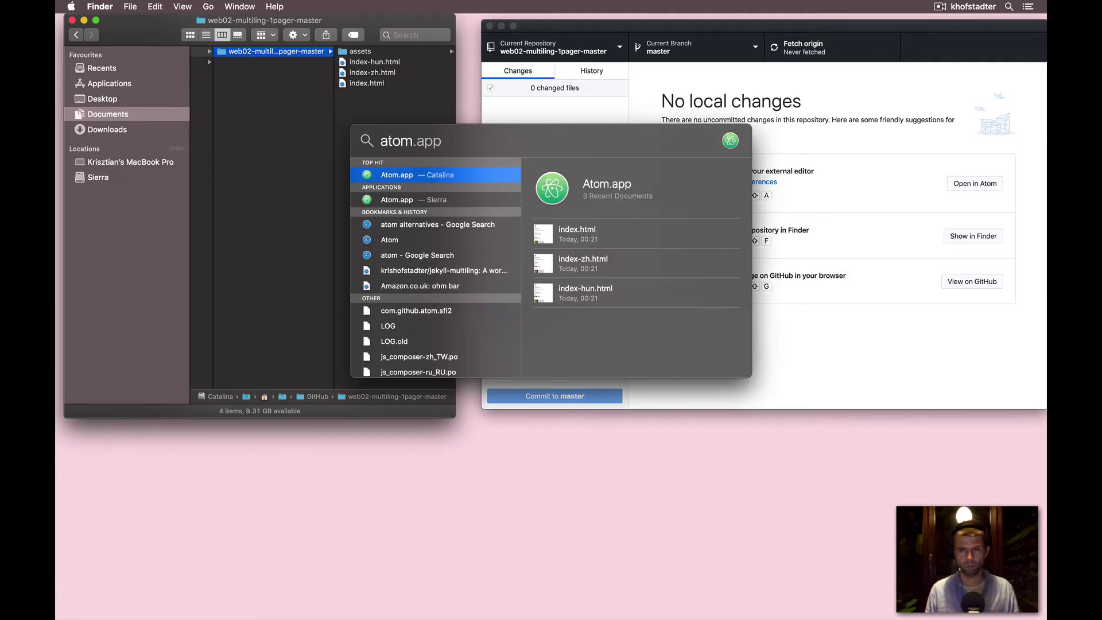
pyautogui.press('Return')
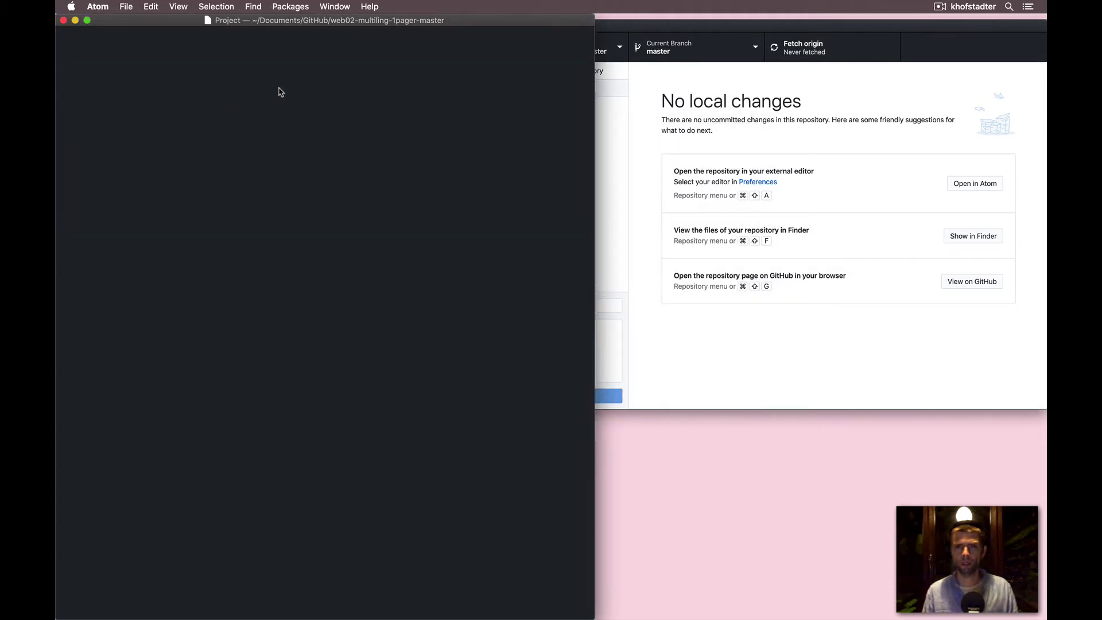
pyautogui.click(618, 28)
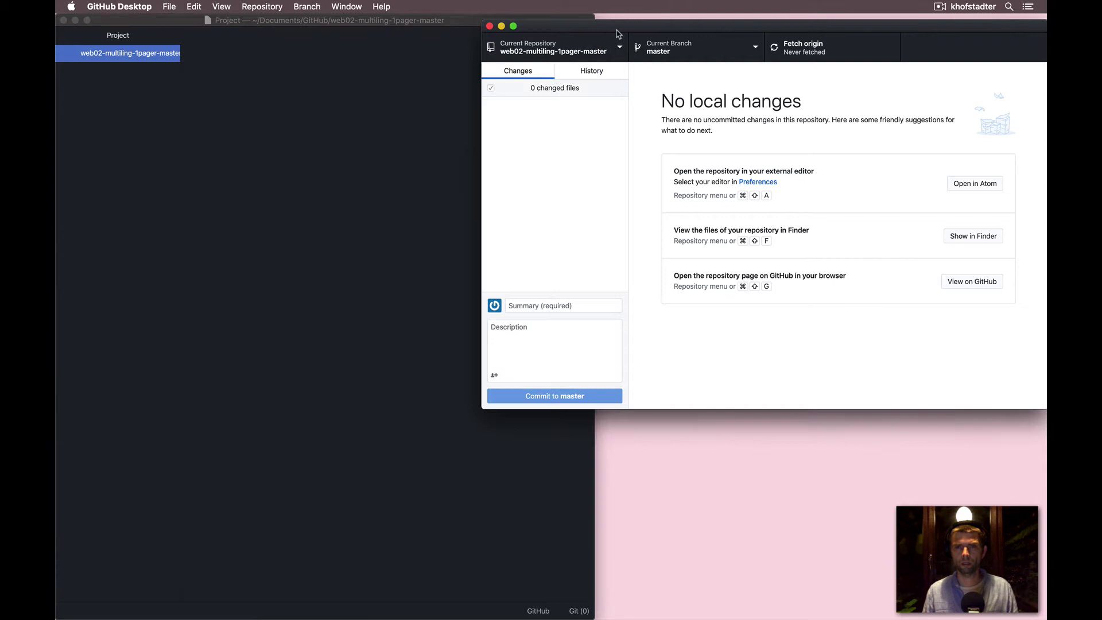
# Hide GitHub Desktop and decline the installation of the command line developer tools
pyautogui.press('super+h')
pyautogui.click(529, 37)
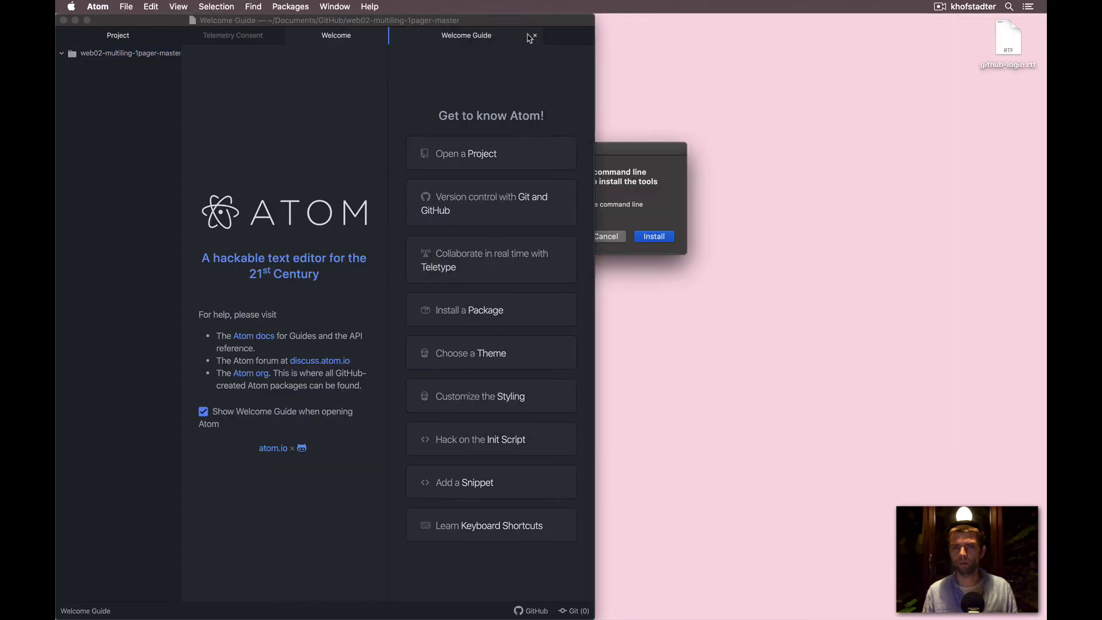
pyautogui.moveTo(57, 191)
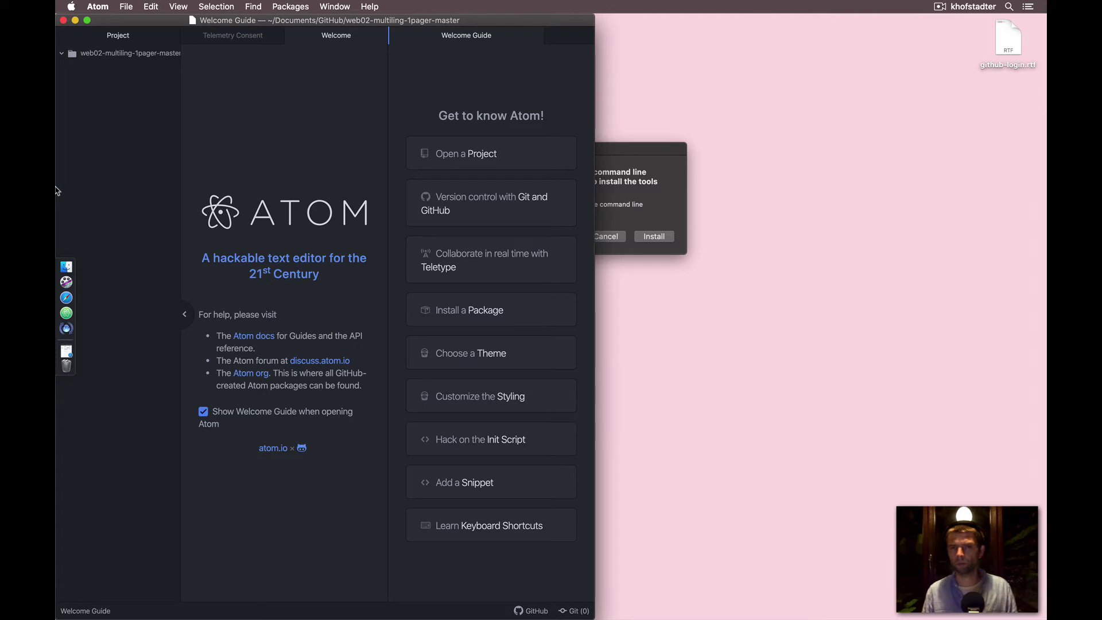
pyautogui.click(636, 158)
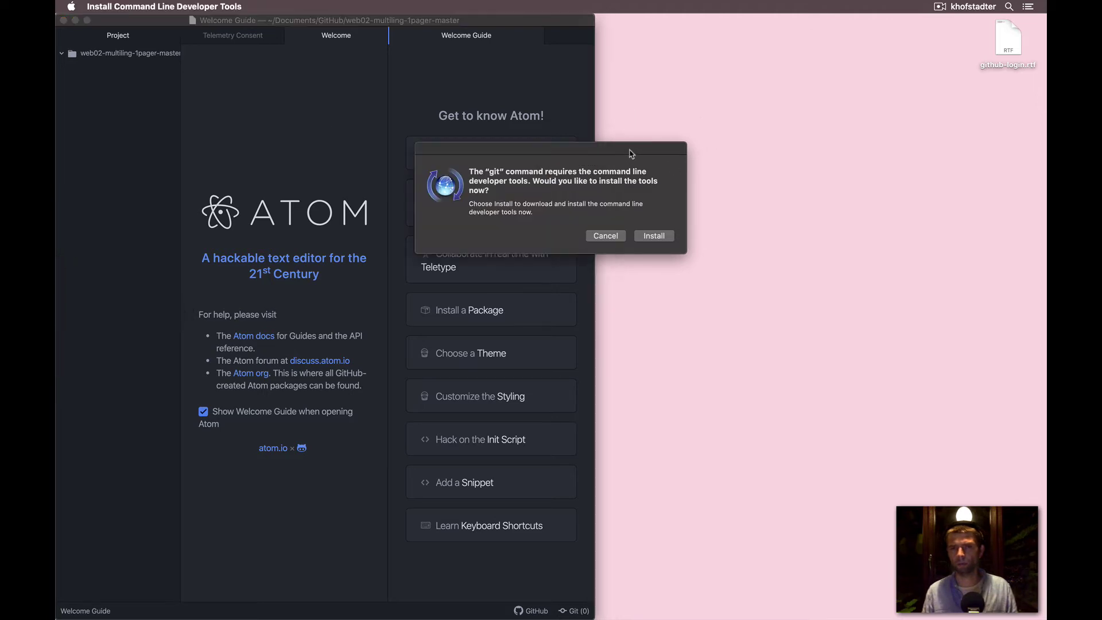
pyautogui.click(605, 236)
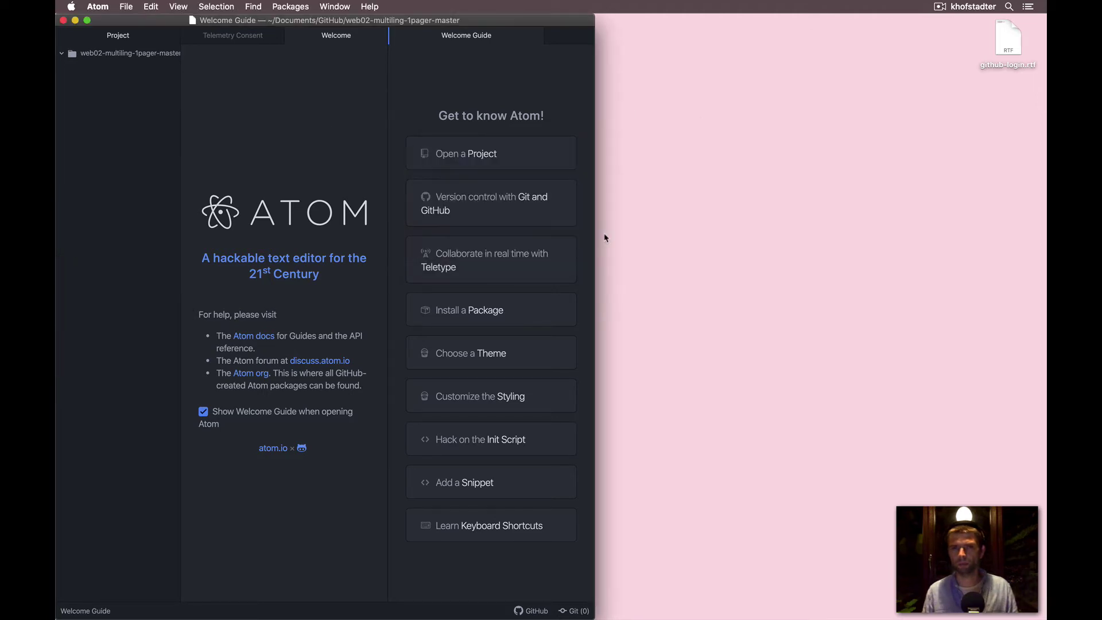
# Close the Welcome Guide, Welcome and Telemetry Consent pages in Atom
pyautogui.click(535, 36)
pyautogui.click(484, 37)
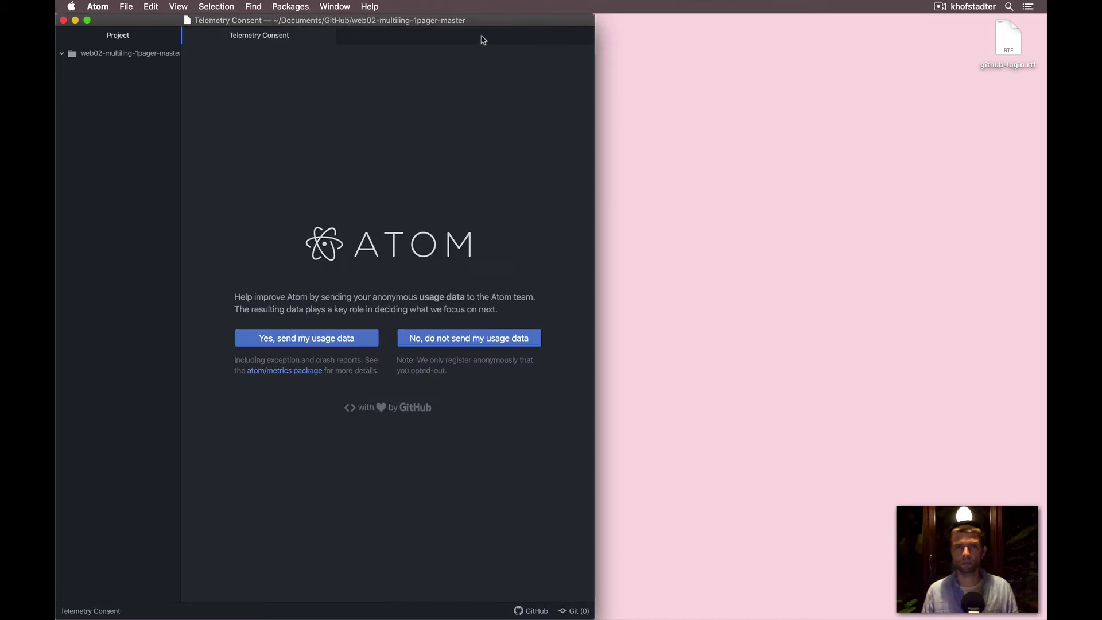
pyautogui.click(328, 35)
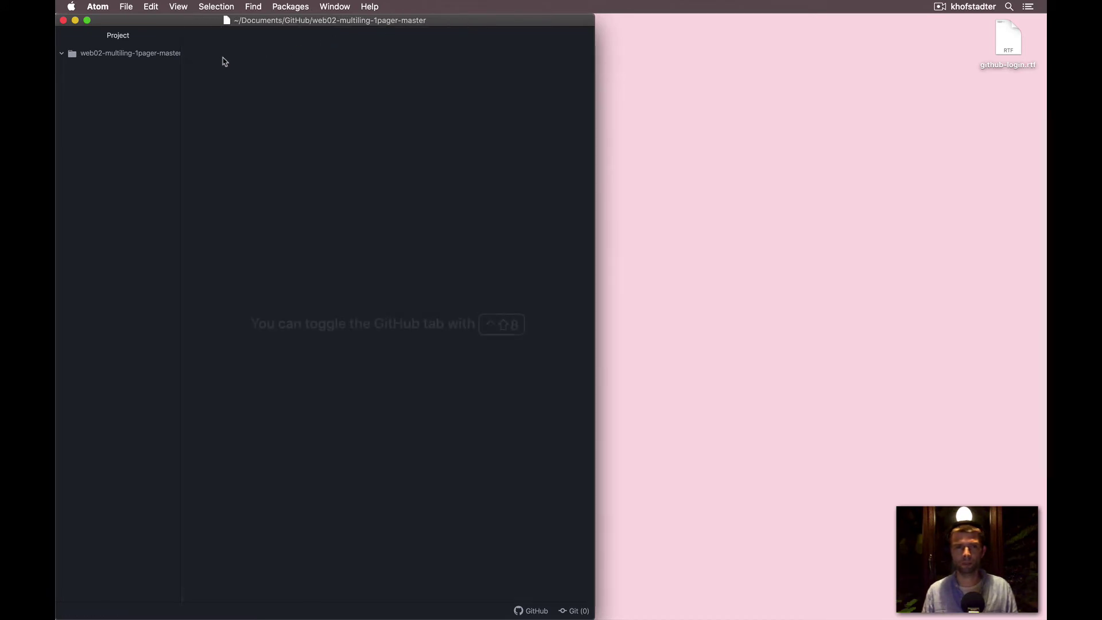
# Remove the web02-multiling-1pager-master project folder from Atom
pyautogui.click(145, 55)
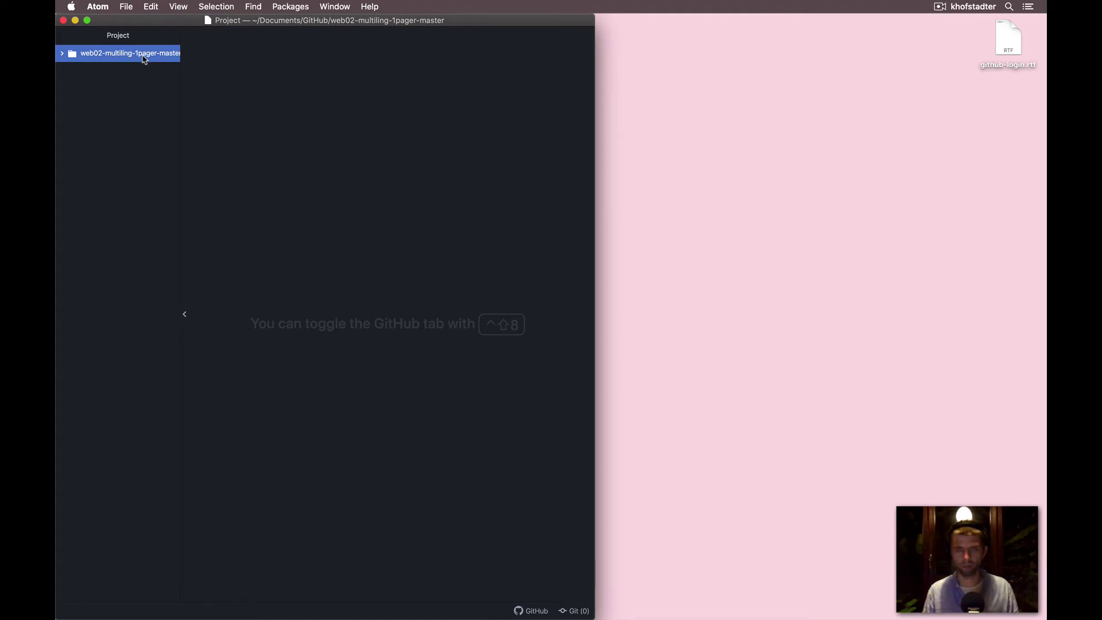
pyautogui.rightClick(144, 60)
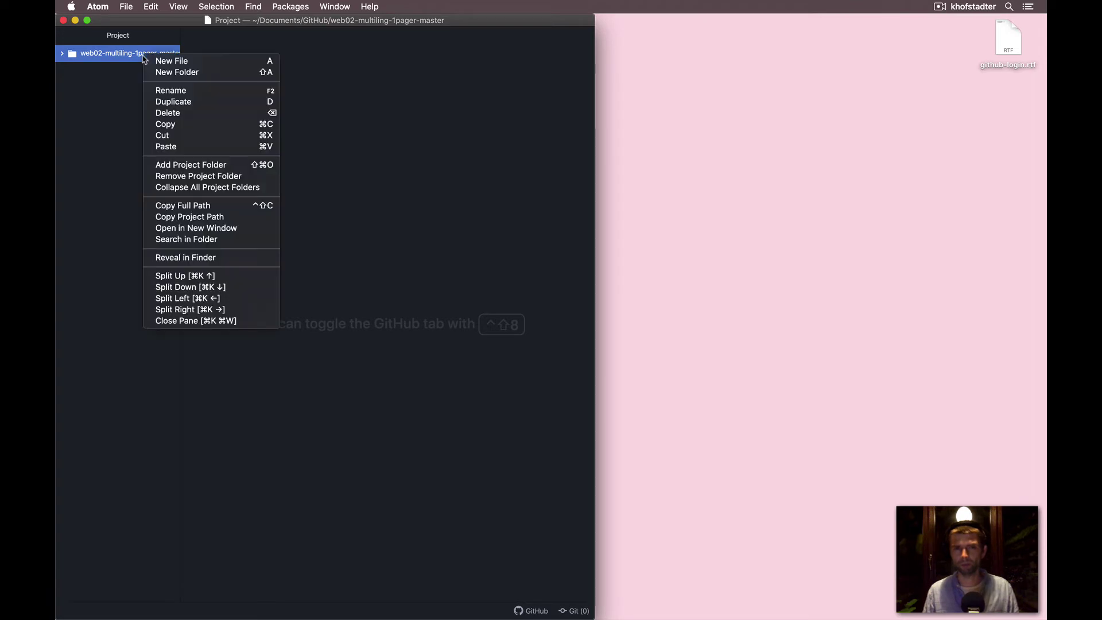
pyautogui.click(160, 180)
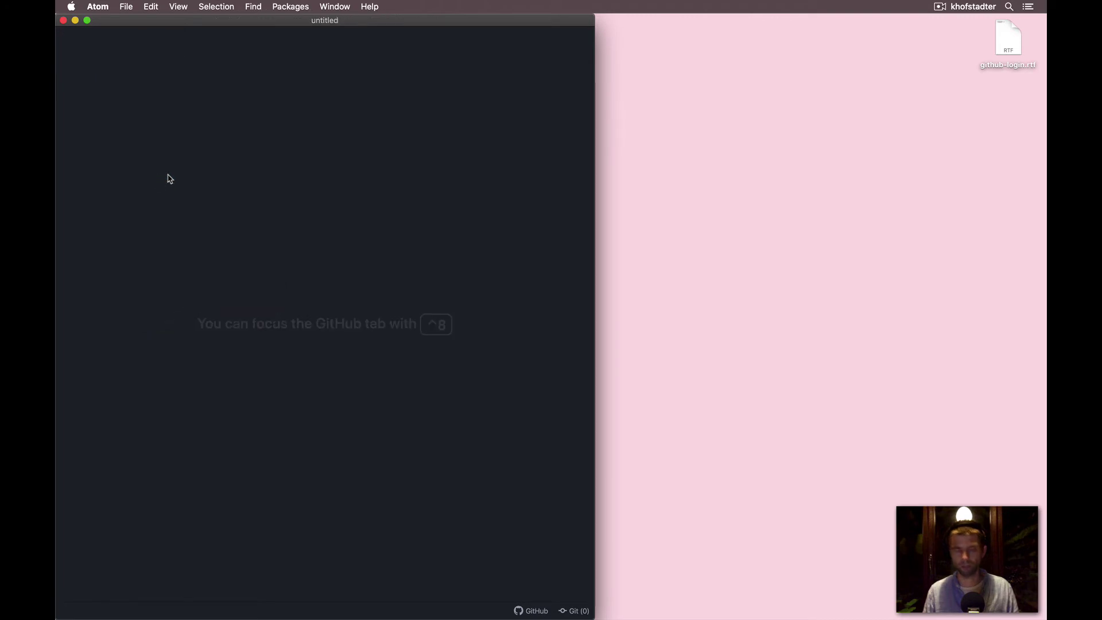
# Switch to Finder, move and widen its window beside Atom, and add the web02-multiling-1pager-master folder from there as Atom's project
pyautogui.moveTo(56, 191)
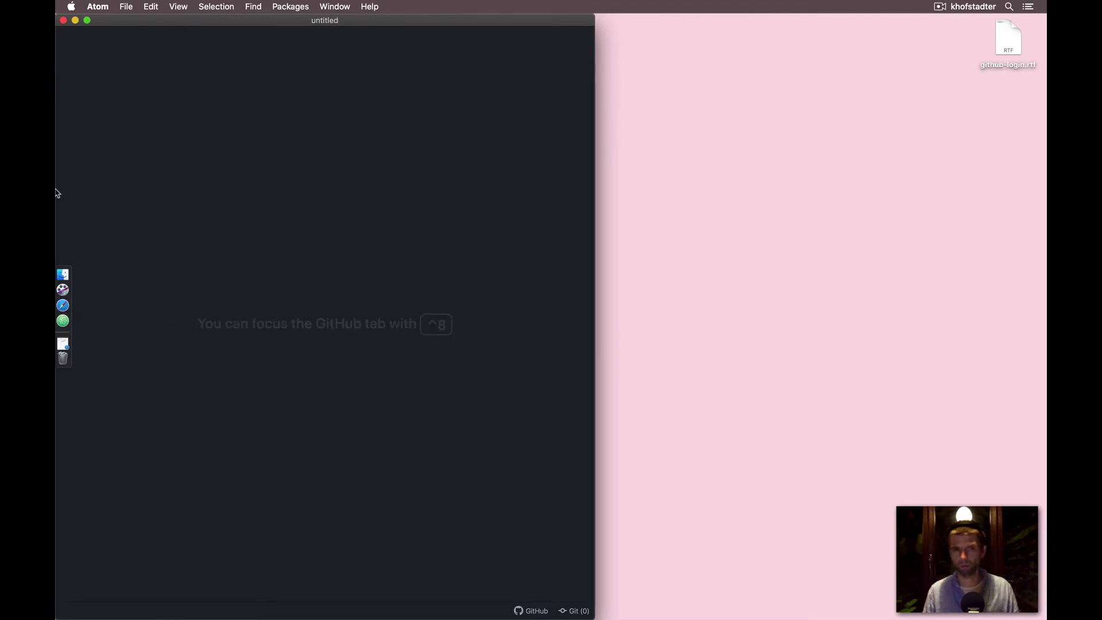
pyautogui.click(66, 274)
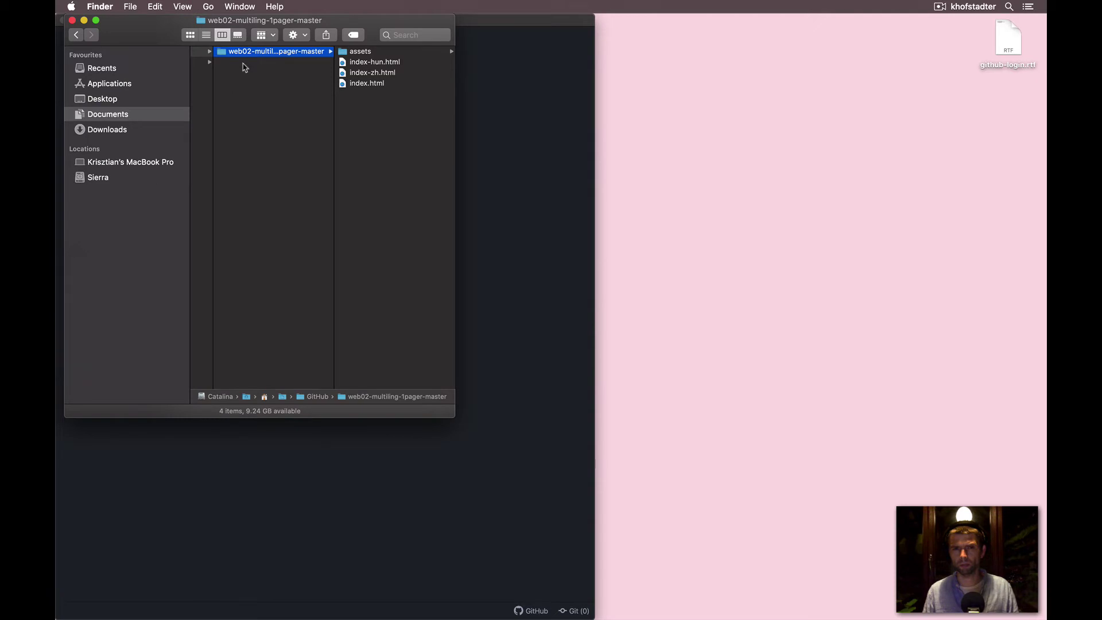
pyautogui.moveTo(181, 21); pyautogui.dragTo(555, 43)
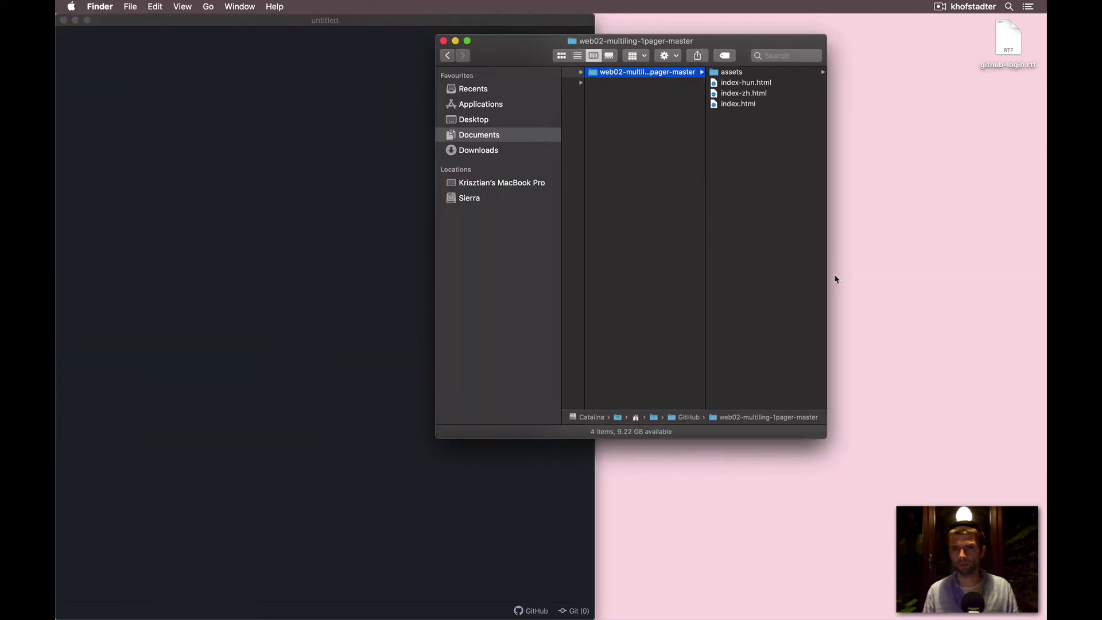
pyautogui.moveTo(827, 272); pyautogui.dragTo(1011, 282)
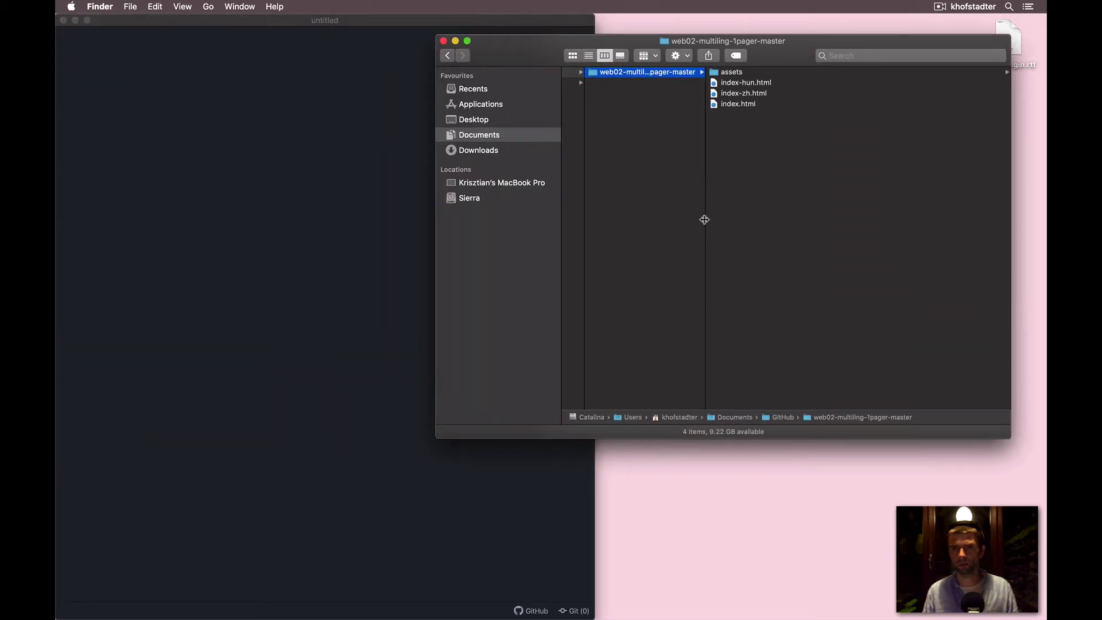
pyautogui.hscroll(-3, 705, 220)
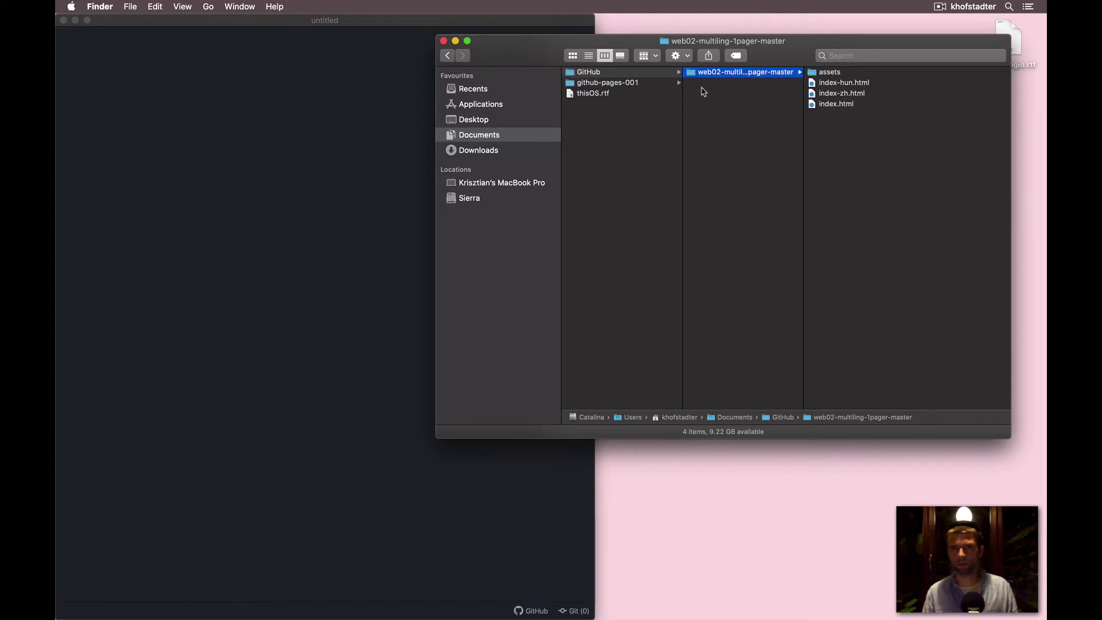
pyautogui.moveTo(693, 73); pyautogui.dragTo(101, 112)
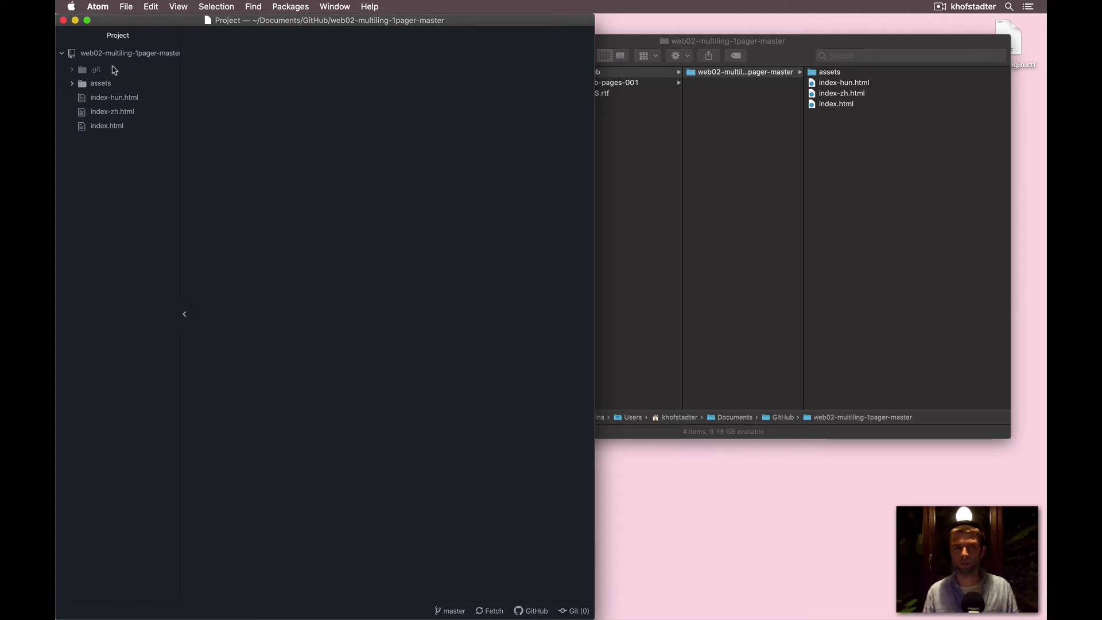
# Open index.html in Atom, set the body's max-width to 45em, and save the file
pyautogui.click(98, 127)
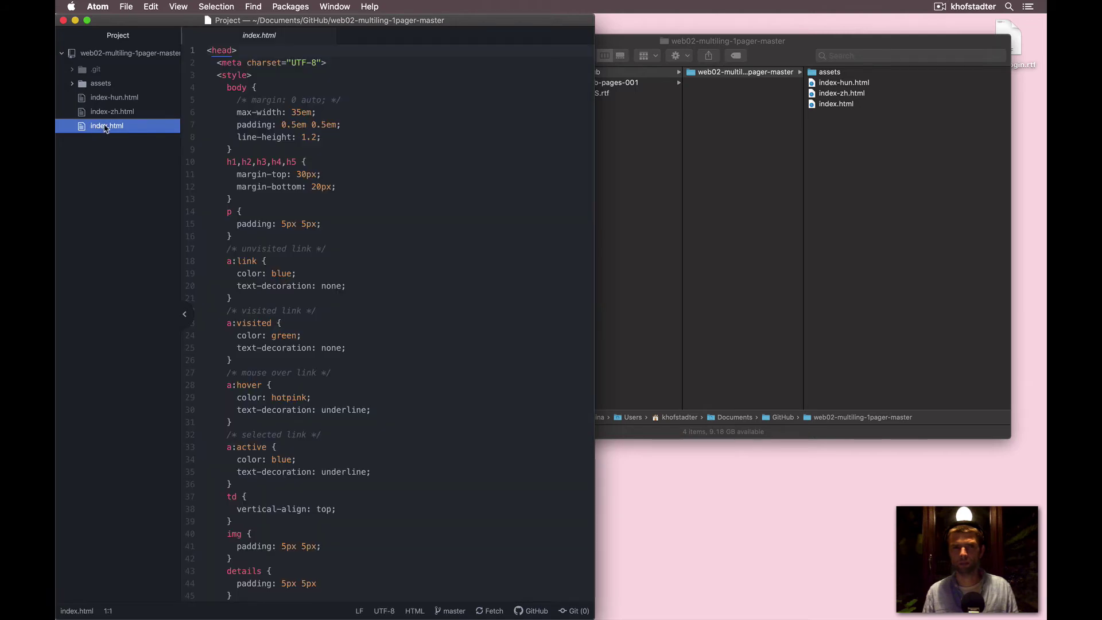
pyautogui.click(298, 112)
pyautogui.press('BackSpace')
pyautogui.write('6')
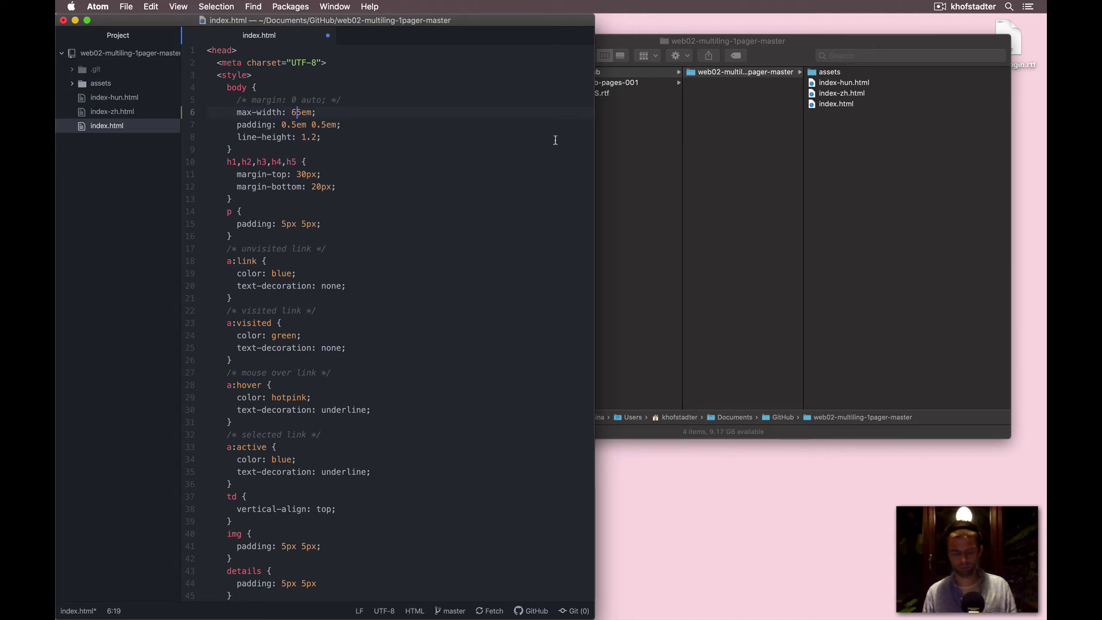
pyautogui.press('BackSpace')
pyautogui.write('4')
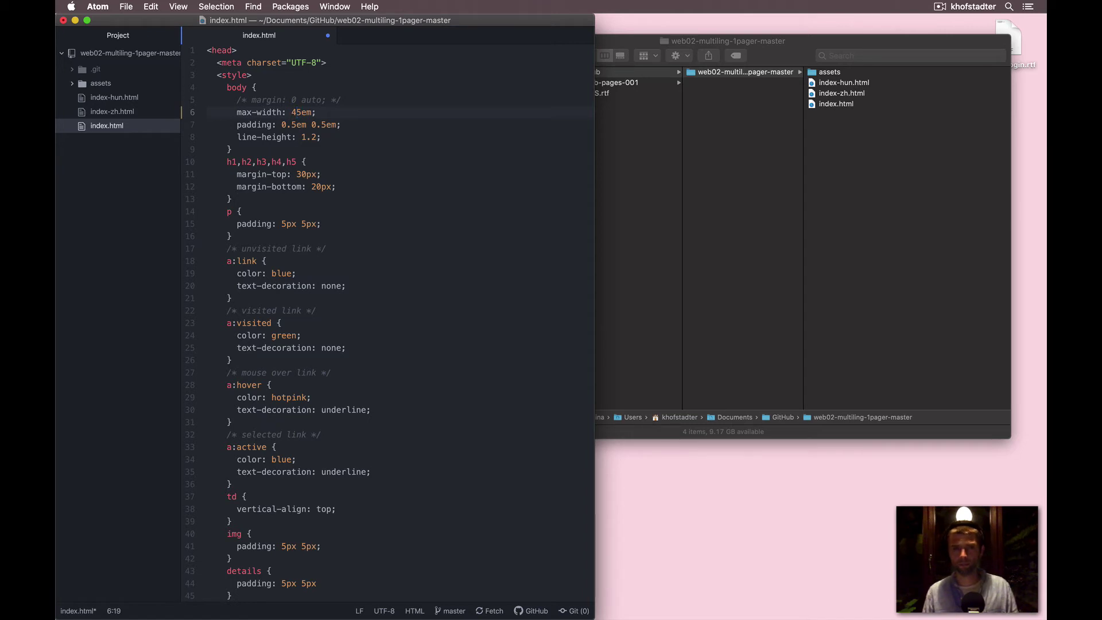
pyautogui.press('super+s')
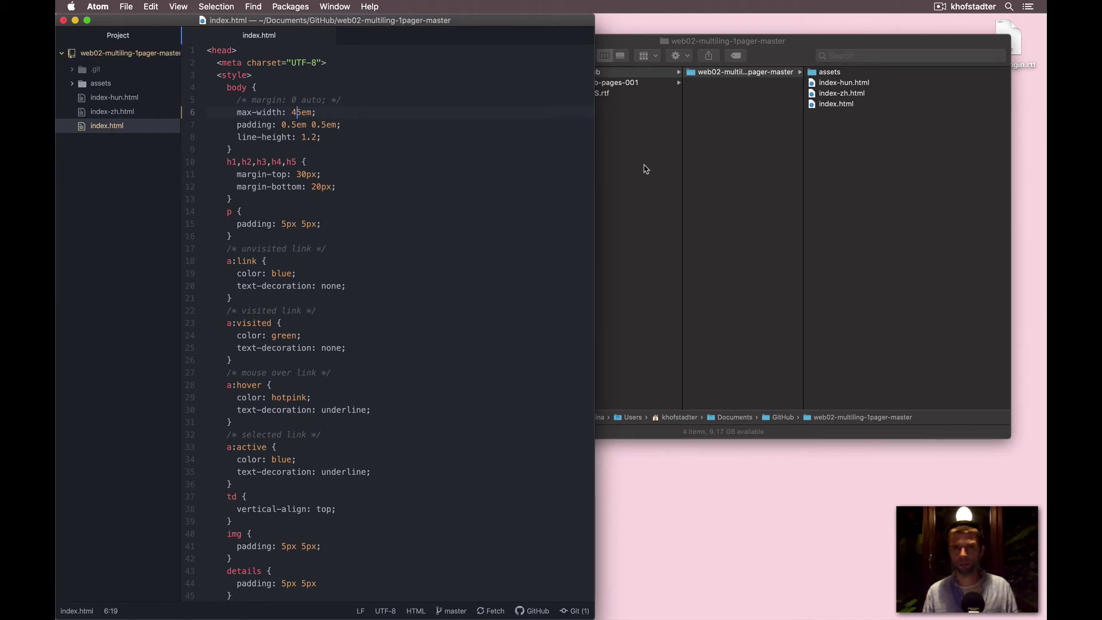
# Open the local index.html from Finder in Safari and widen the browser window
pyautogui.click(681, 172)
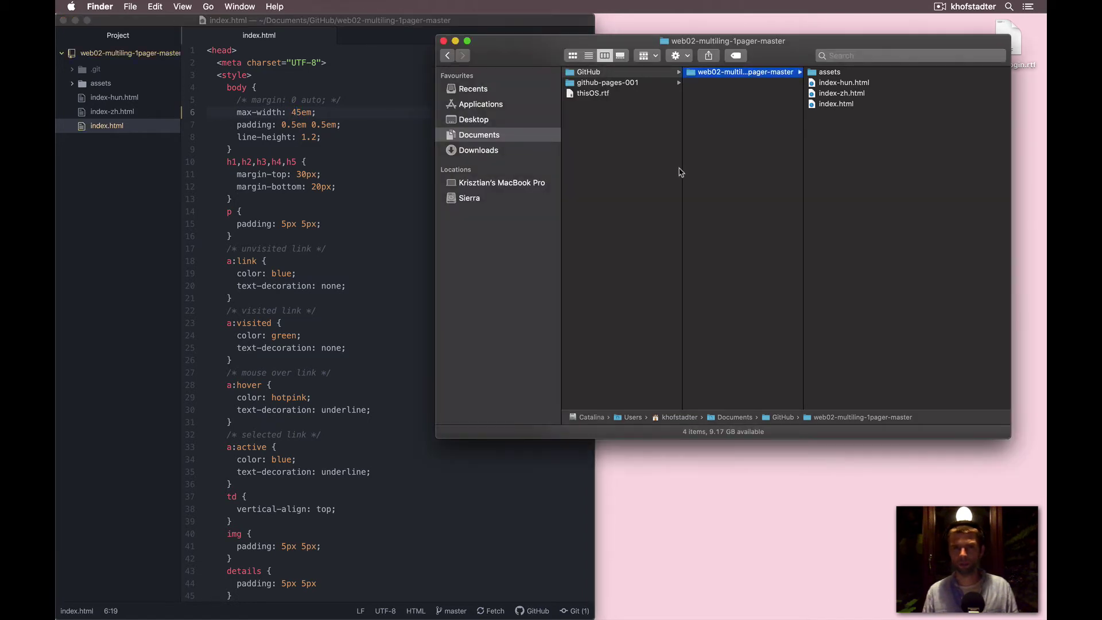
pyautogui.doubleClick(814, 104)
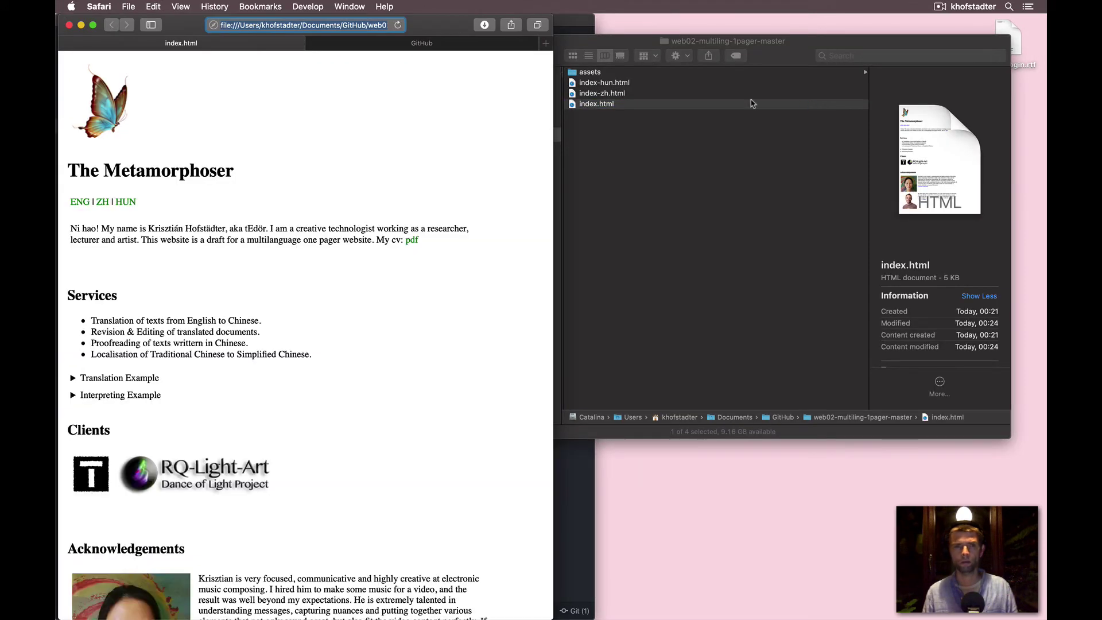
pyautogui.moveTo(554, 139); pyautogui.dragTo(616, 139)
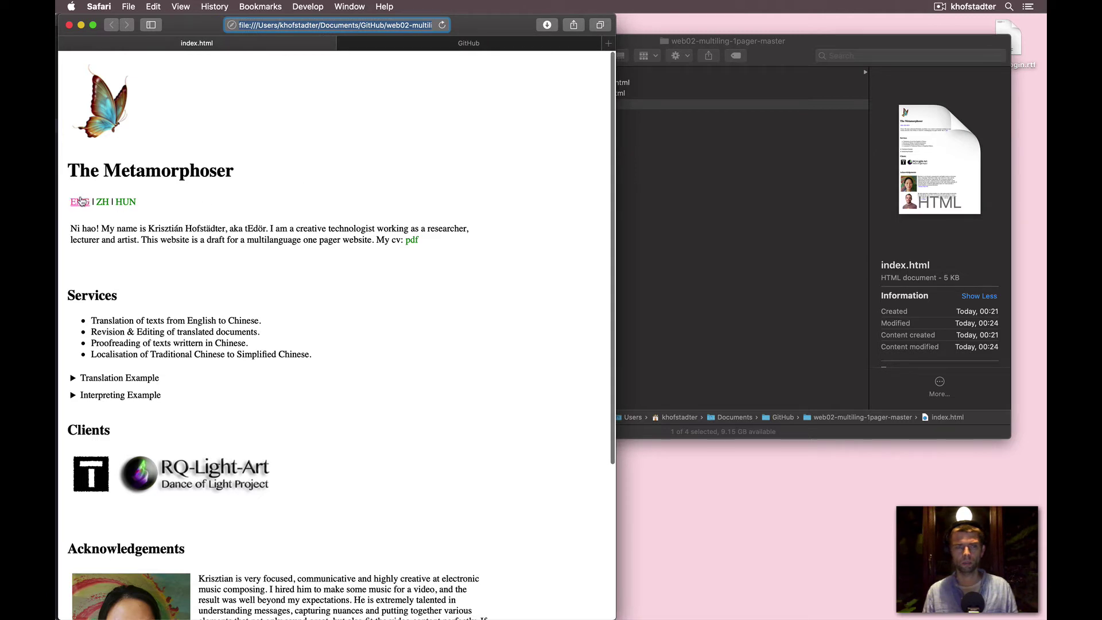
# Compare the page width across the ENG, ZH and HUN versions of the local site, ending on the English page
pyautogui.click(99, 204)
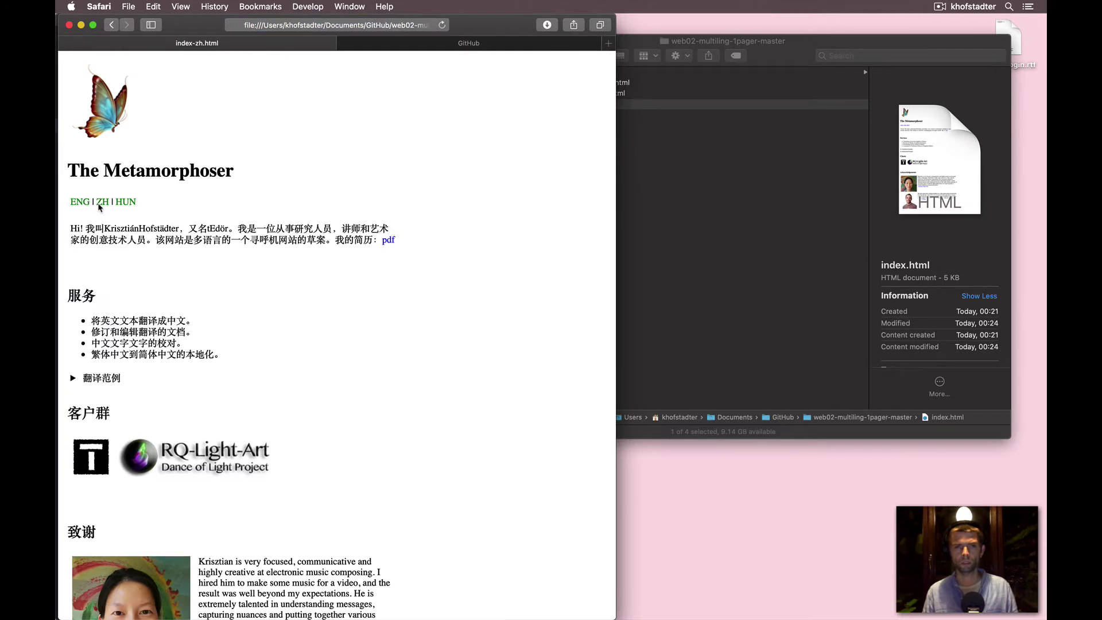
pyautogui.click(124, 203)
pyautogui.click(103, 204)
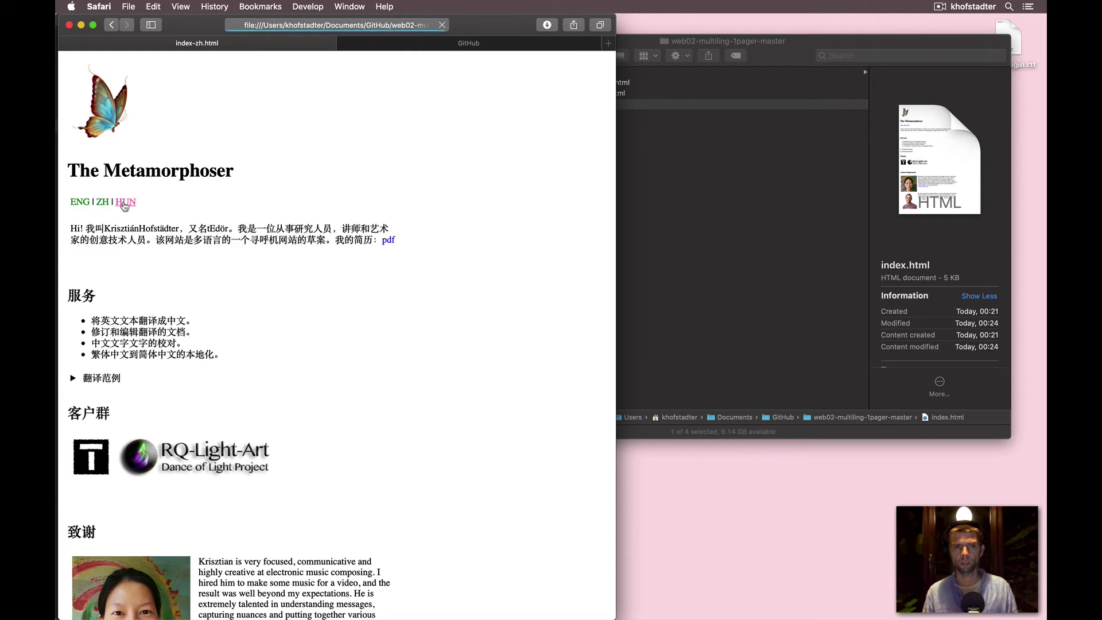
pyautogui.click(125, 204)
pyautogui.click(80, 202)
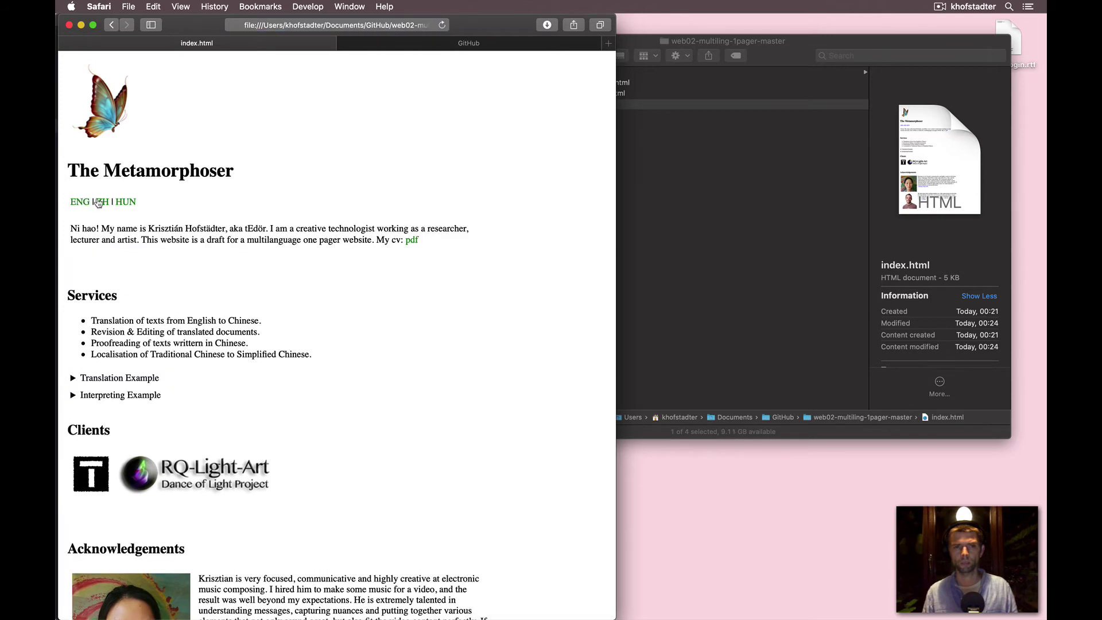
pyautogui.click(102, 202)
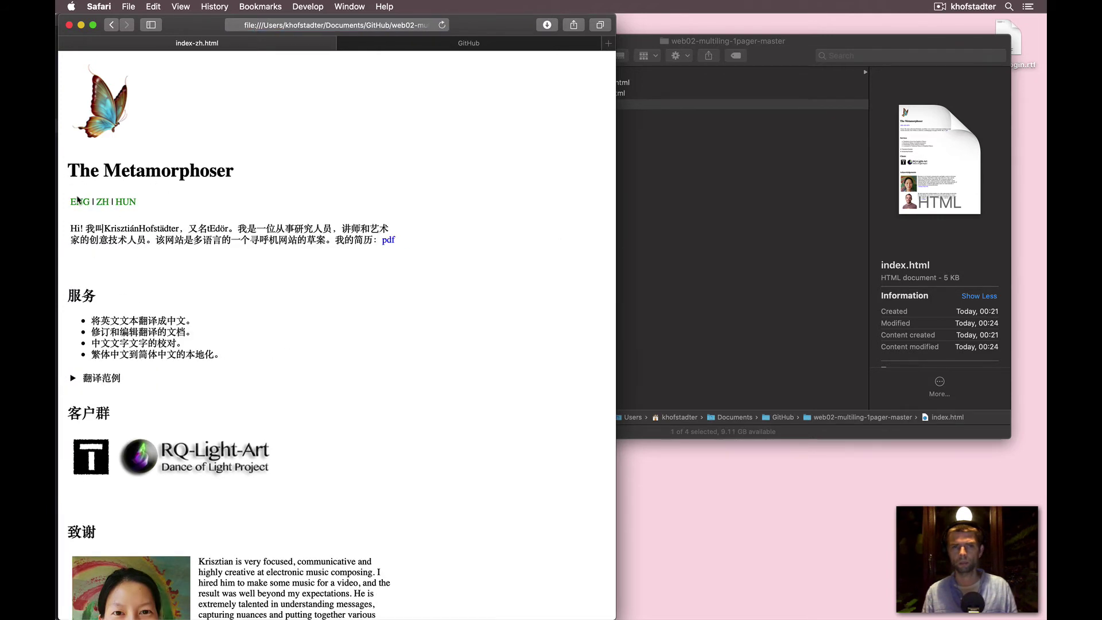
pyautogui.click(78, 201)
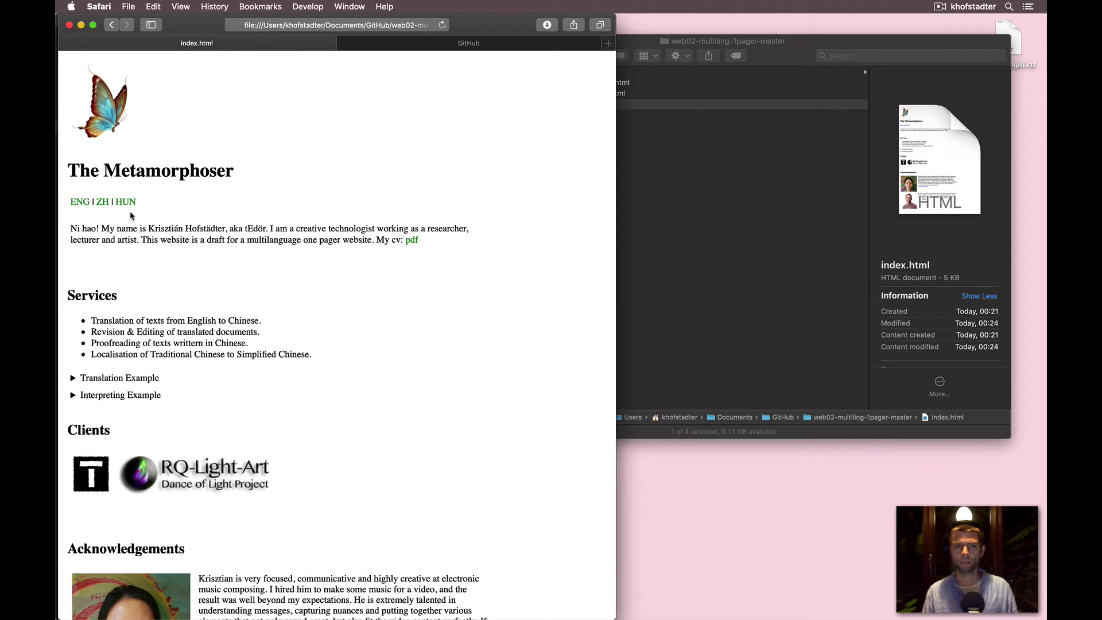
pyautogui.click(103, 204)
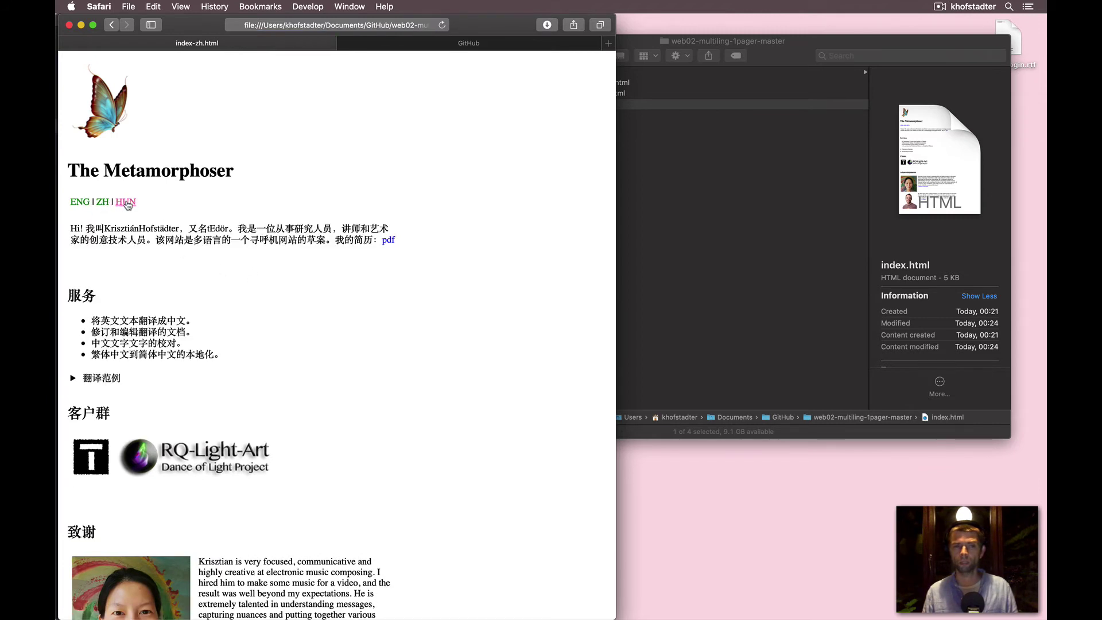
pyautogui.click(127, 203)
pyautogui.click(102, 203)
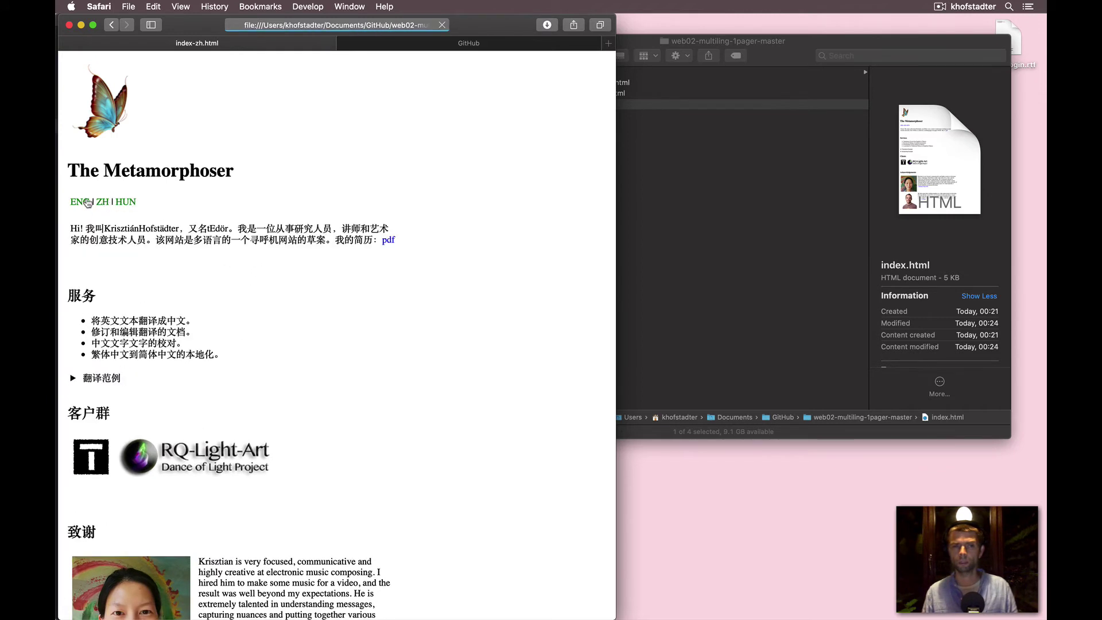
pyautogui.click(87, 203)
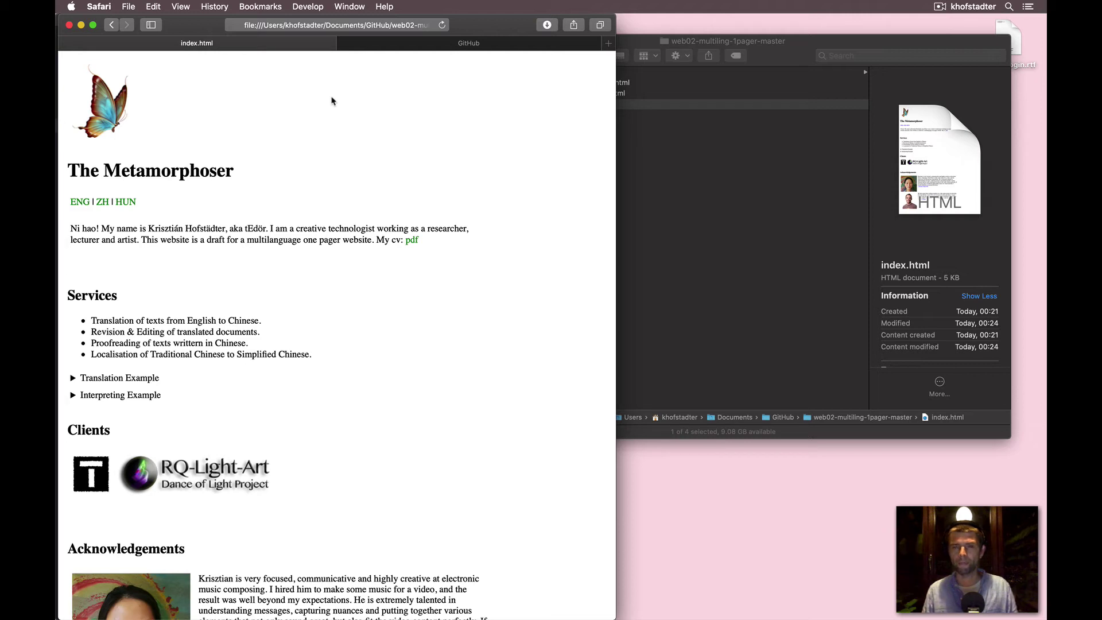
# Minimize Safari, hide Atom, and bring up GitHub Desktop through Spotlight to show the index.html change
pyautogui.click(81, 25)
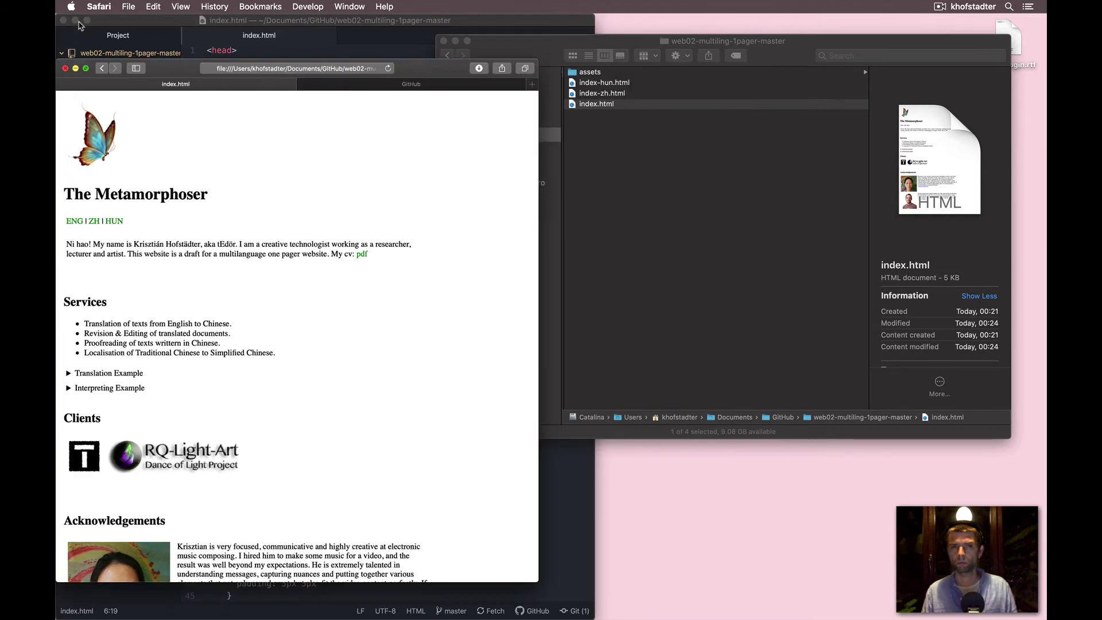
pyautogui.click(386, 22)
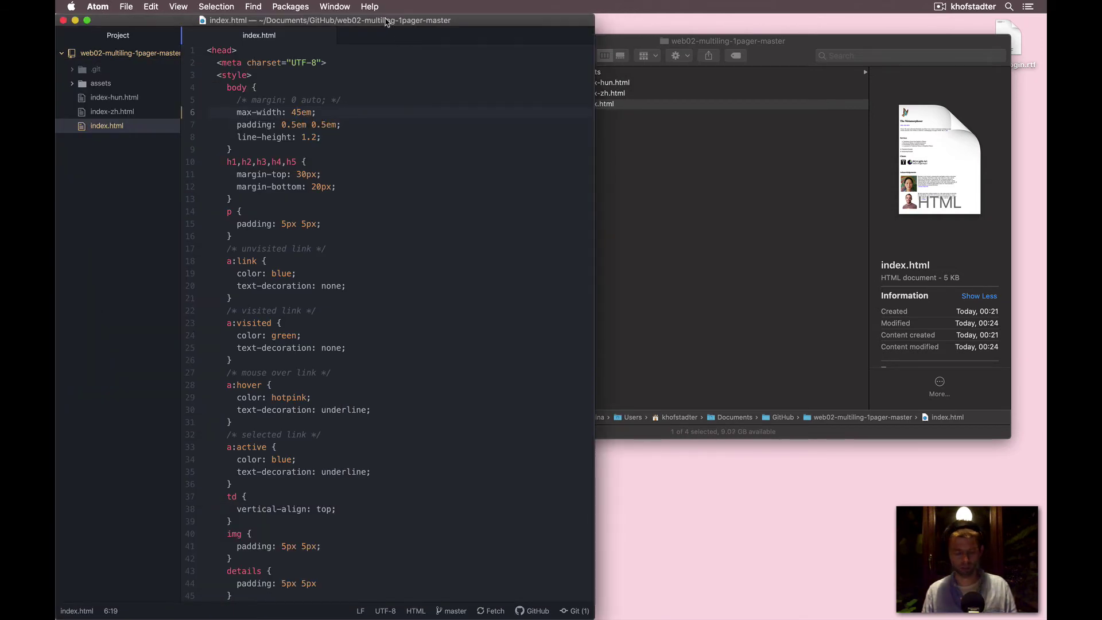
pyautogui.press('super+h')
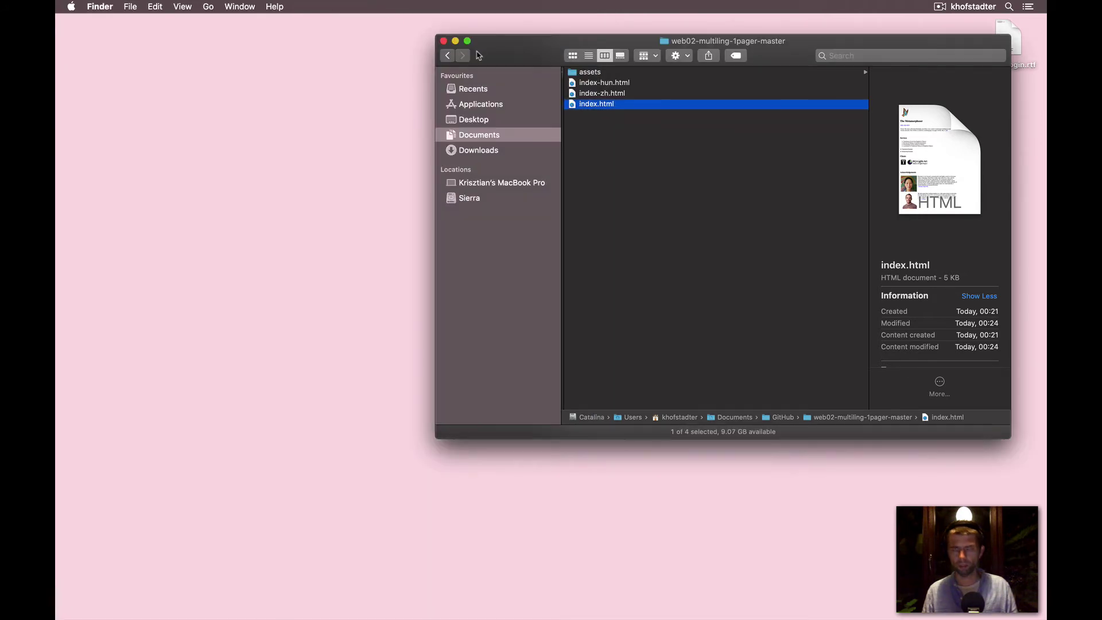
pyautogui.press('super+space')
pyautogui.write('gith')
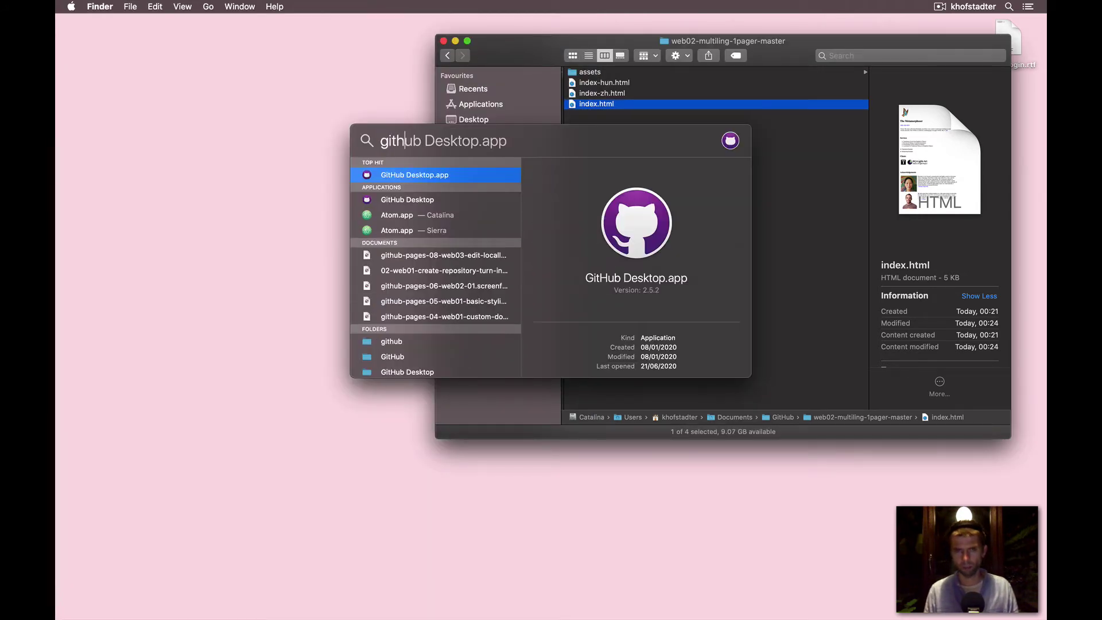
pyautogui.press('Return')
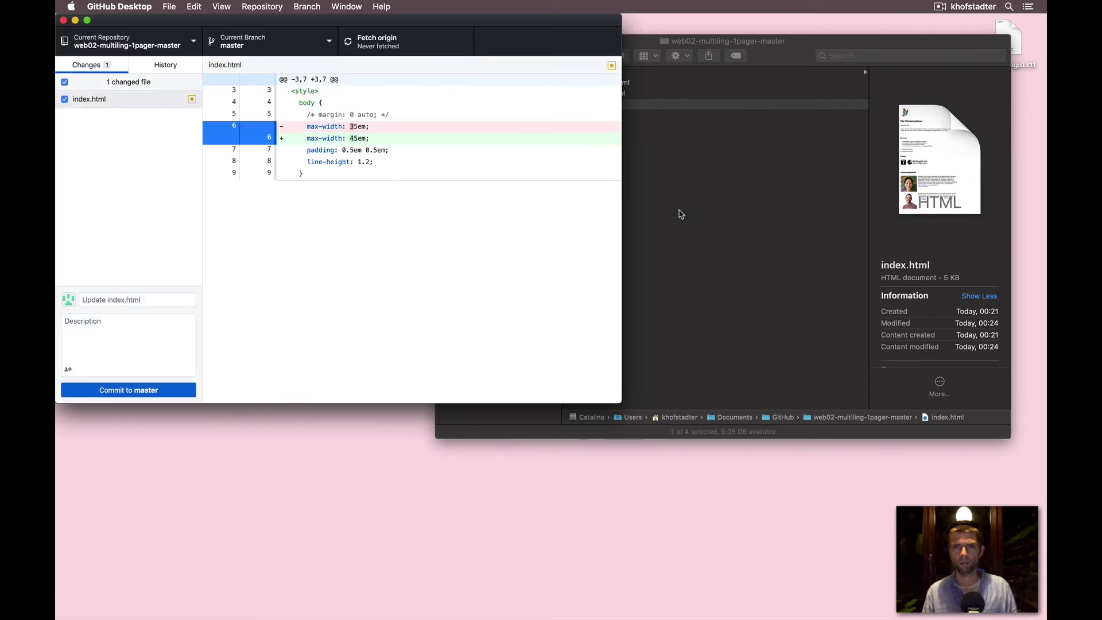
# Fetch origin for the web02-multiling-1pager-master repository and check the repository list
pyautogui.click(680, 214)
pyautogui.click(444, 41)
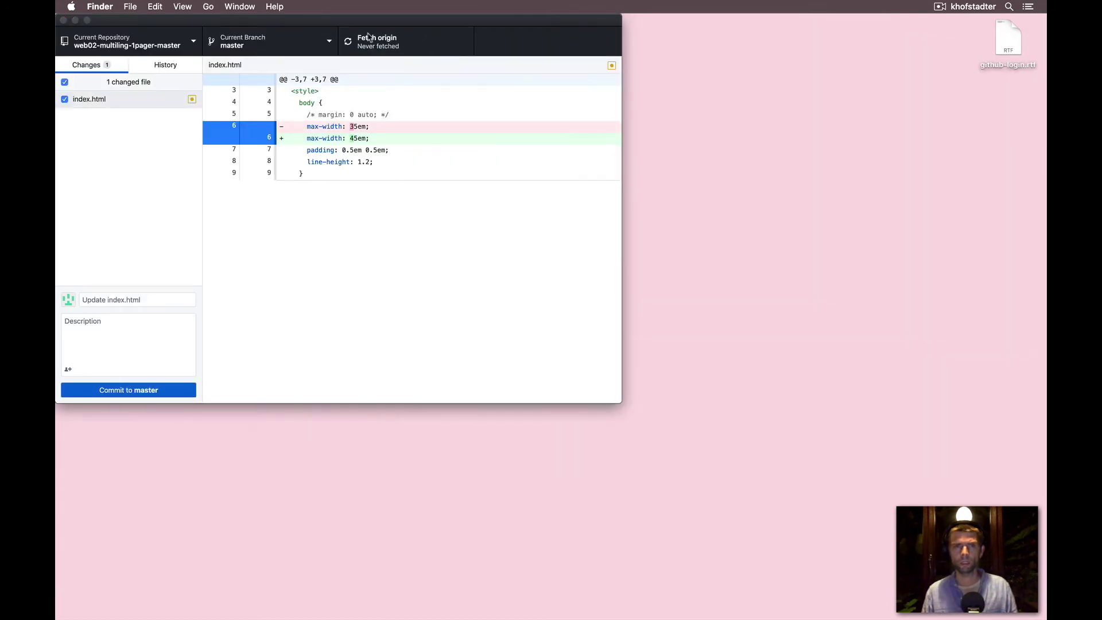
pyautogui.click(169, 43)
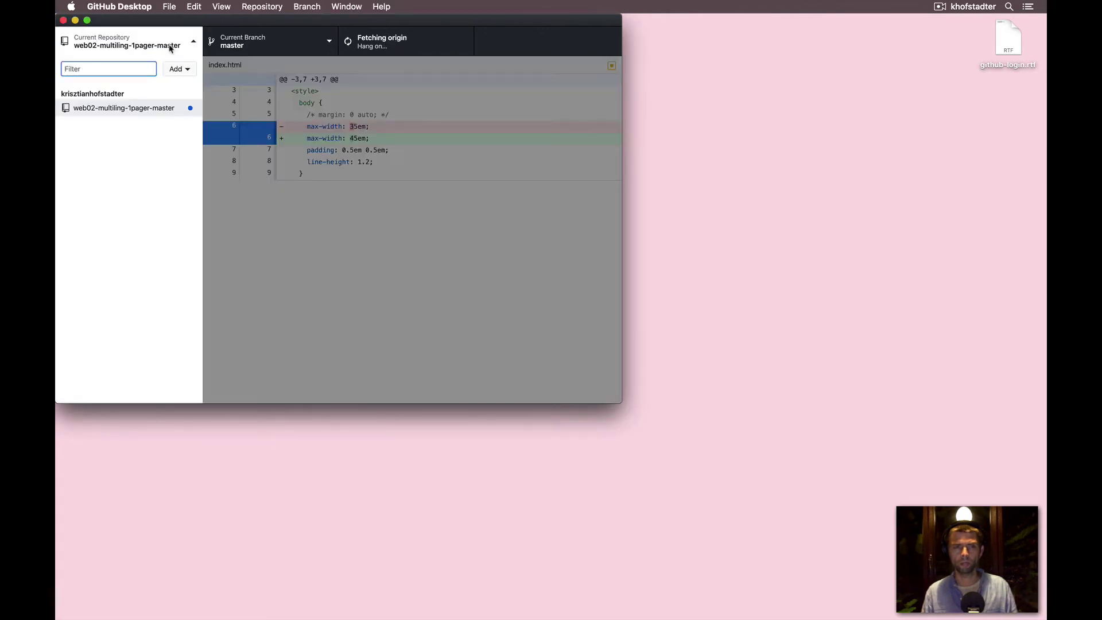
pyautogui.click(171, 45)
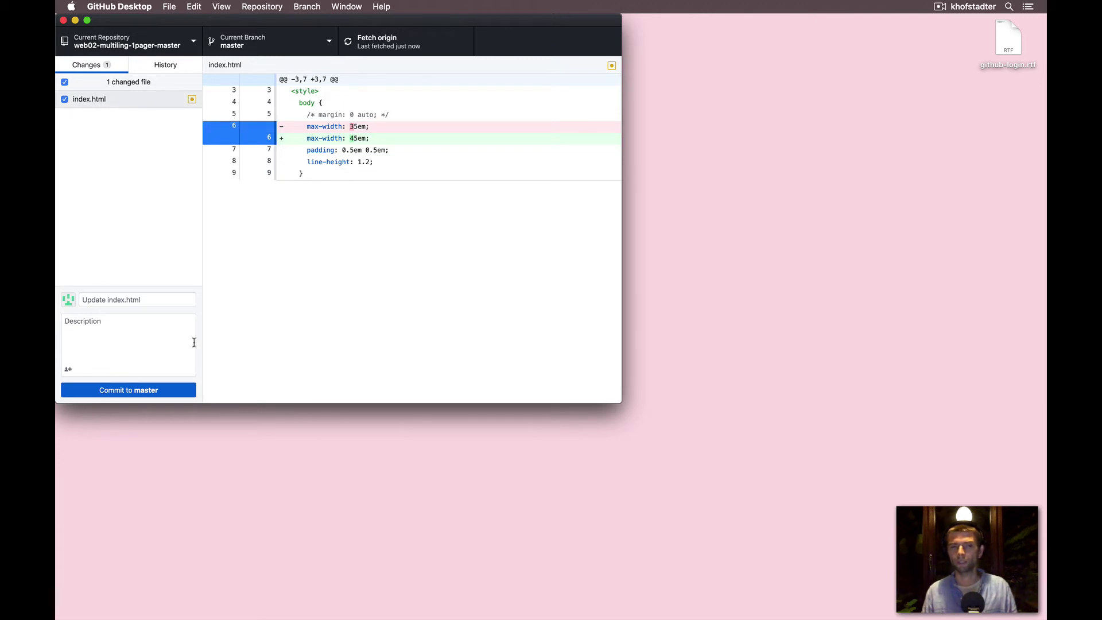
# Commit the index.html change to master with the summary "Update index.html" and push it to origin
pyautogui.click(135, 390)
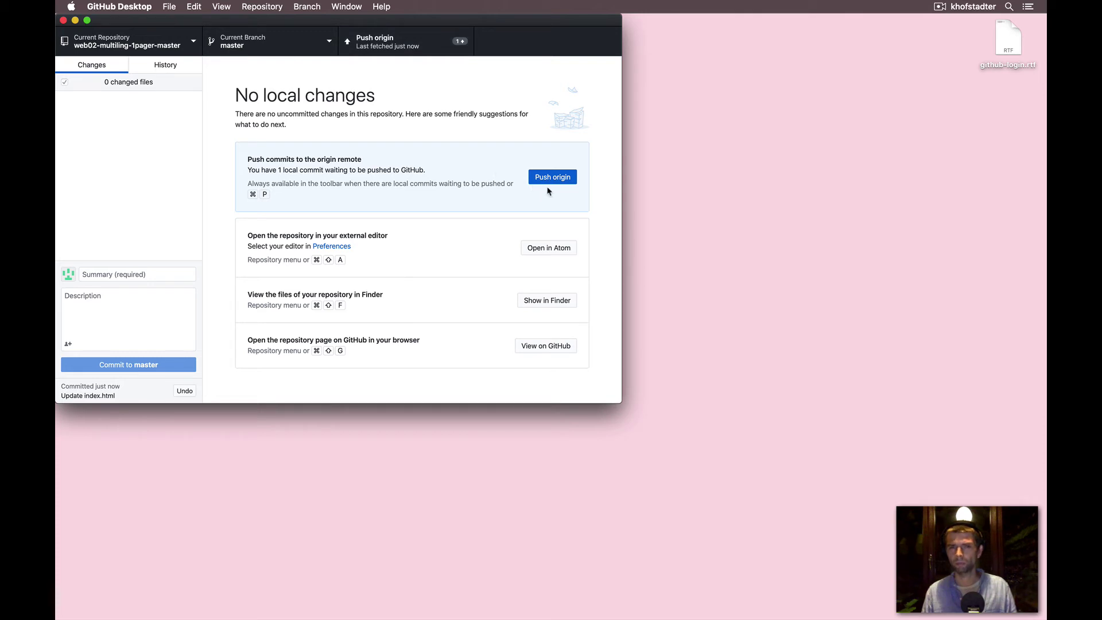
pyautogui.click(410, 43)
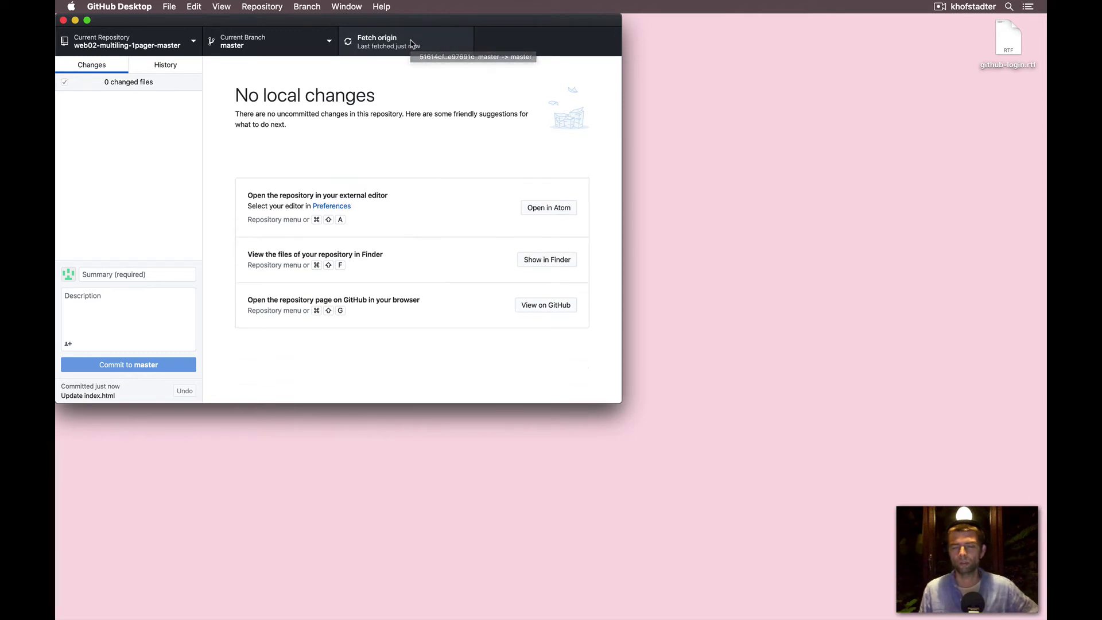
# Switch to Safari and close the local index.html tab so that only the GitHub page stays open
pyautogui.moveTo(56, 128)
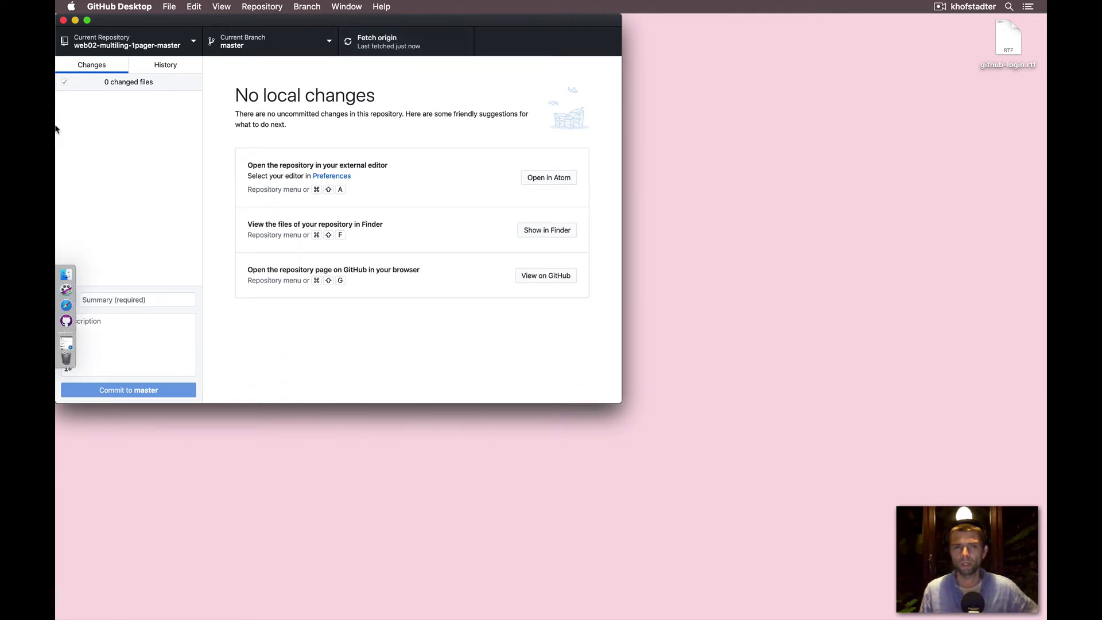
pyautogui.click(66, 304)
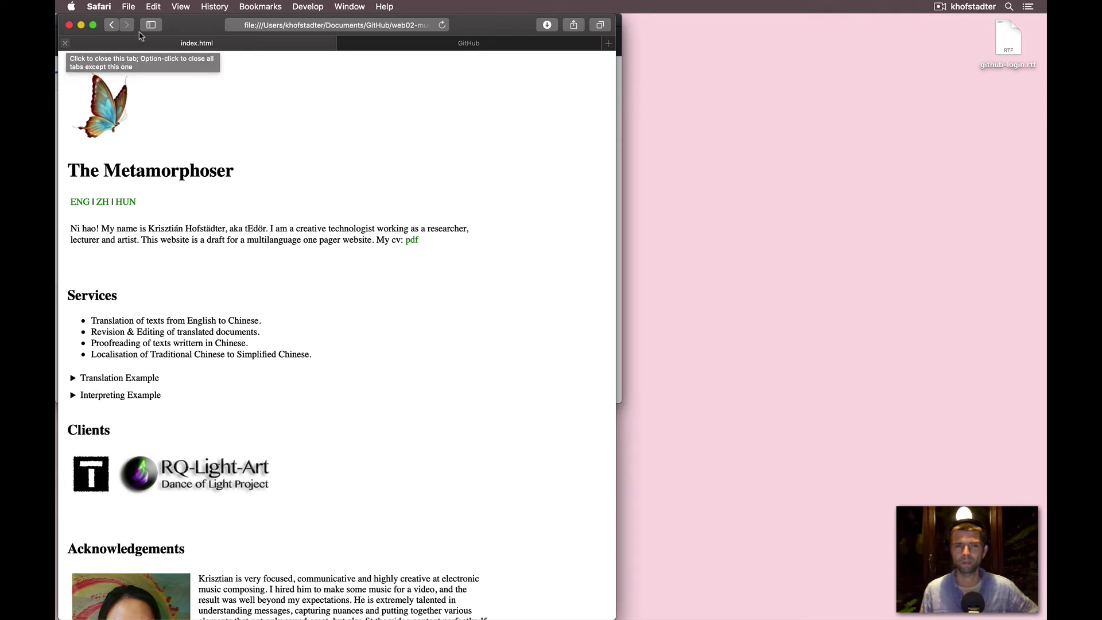
pyautogui.click(264, 29)
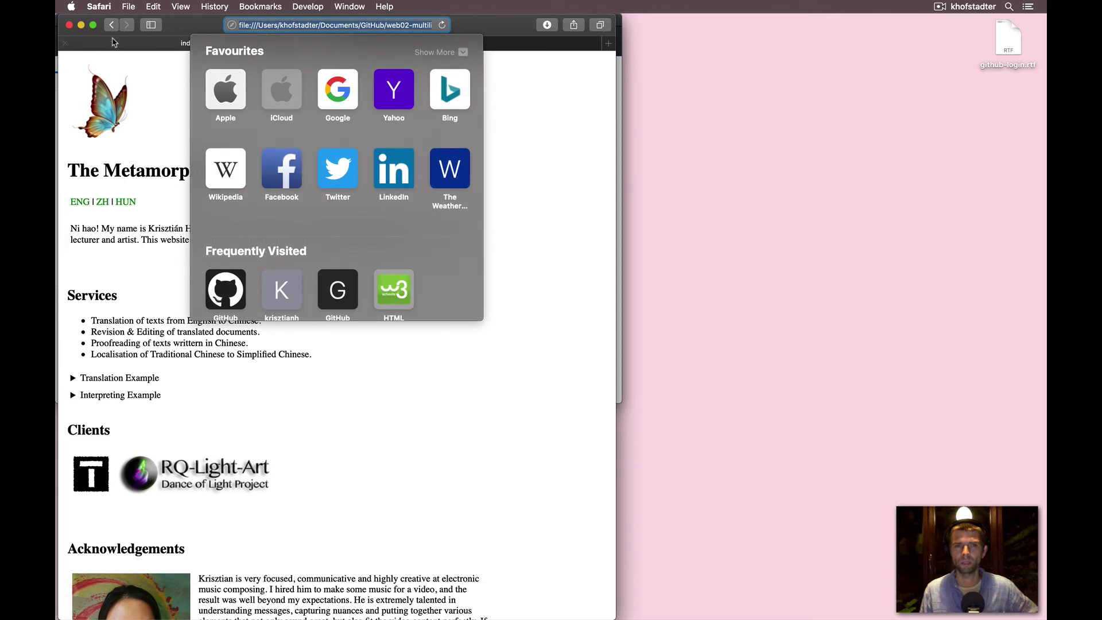
pyautogui.click(113, 42)
pyautogui.click(65, 43)
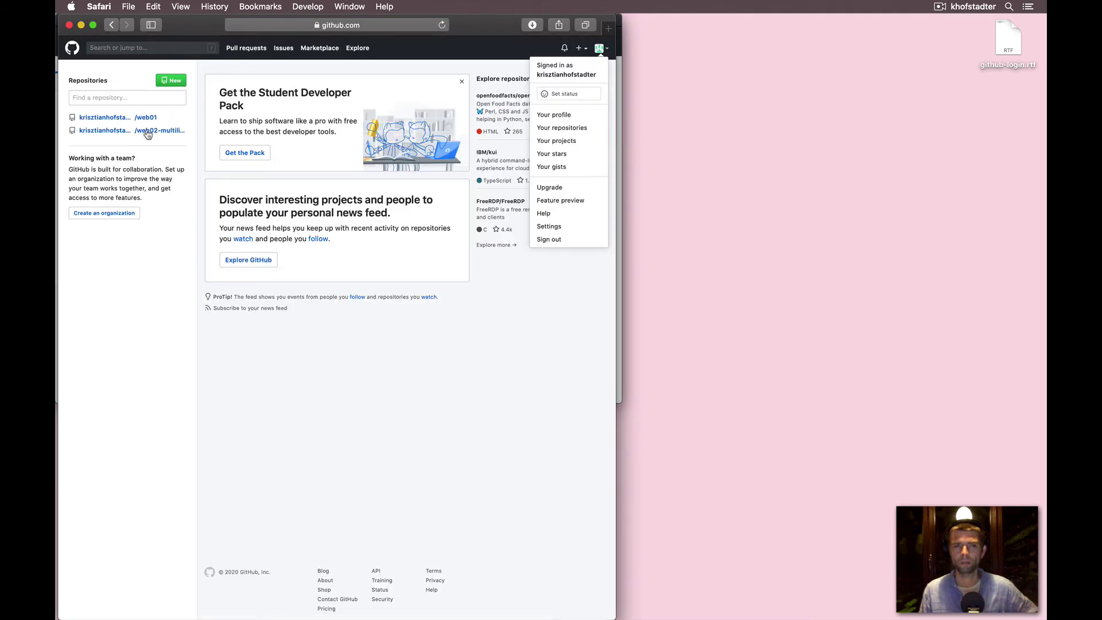
# Open the web02-multiling-1pager-master repository on GitHub and check the body's max-width in its index.html
pyautogui.click(147, 134)
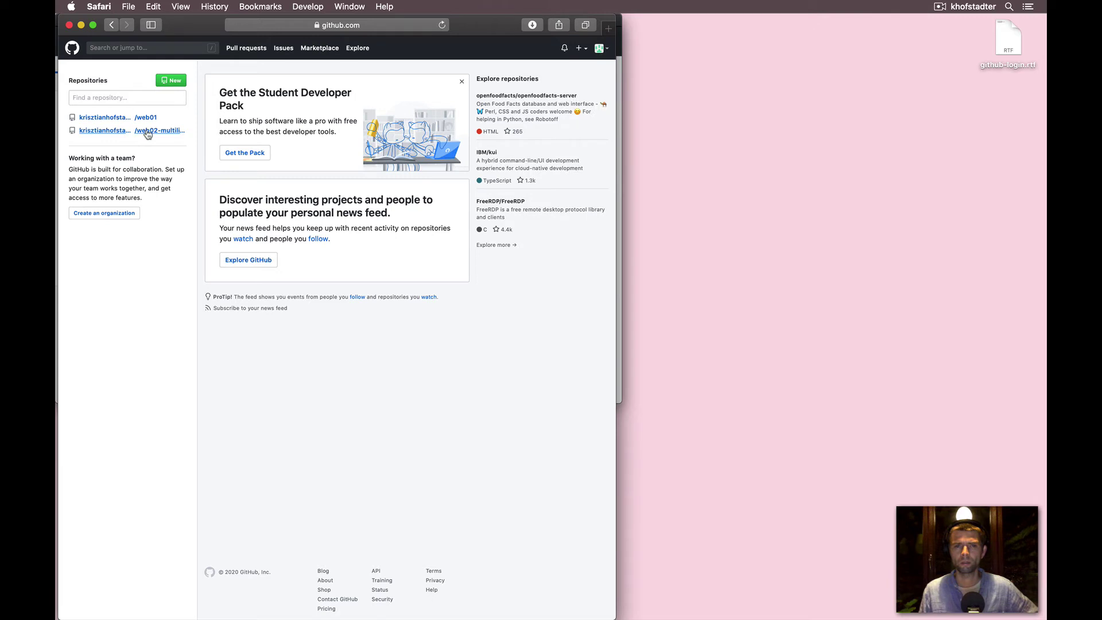
pyautogui.click(147, 134)
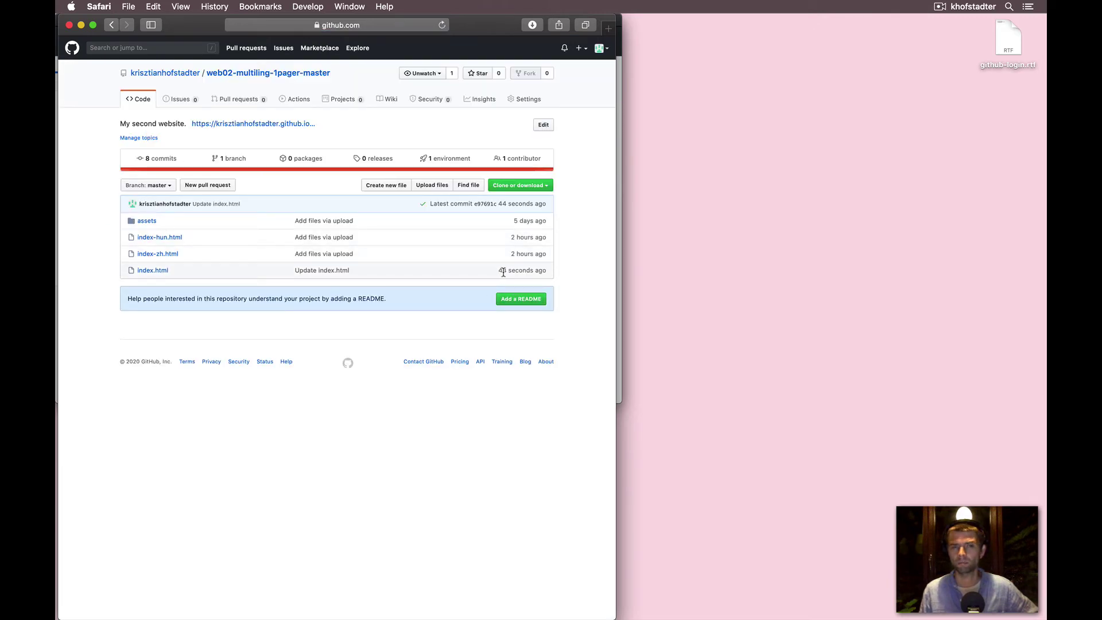
pyautogui.click(157, 271)
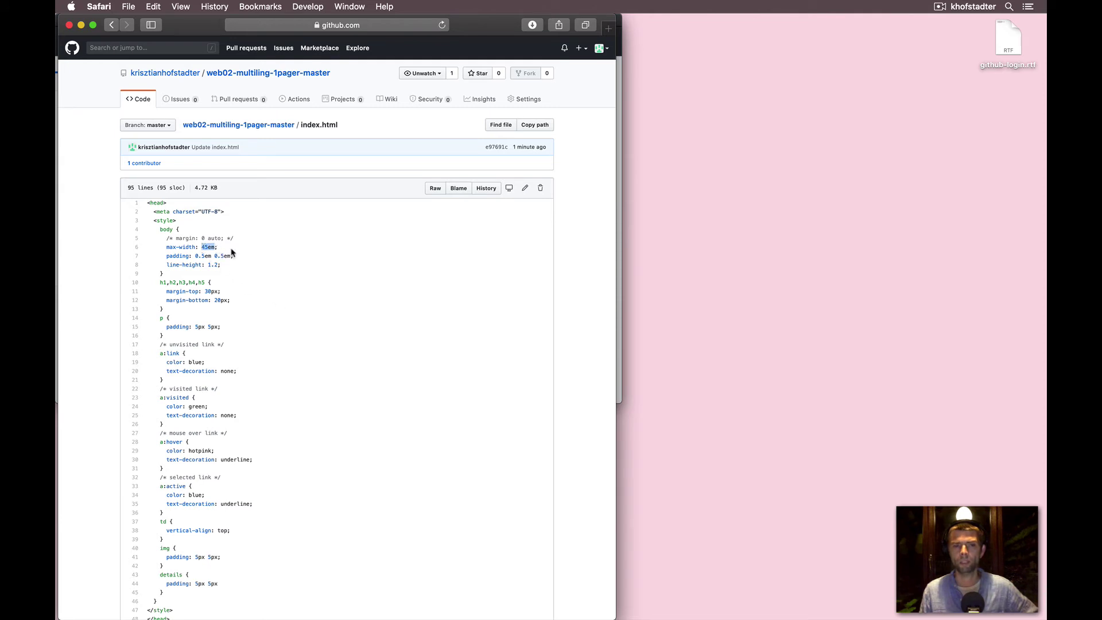
pyautogui.click(112, 26)
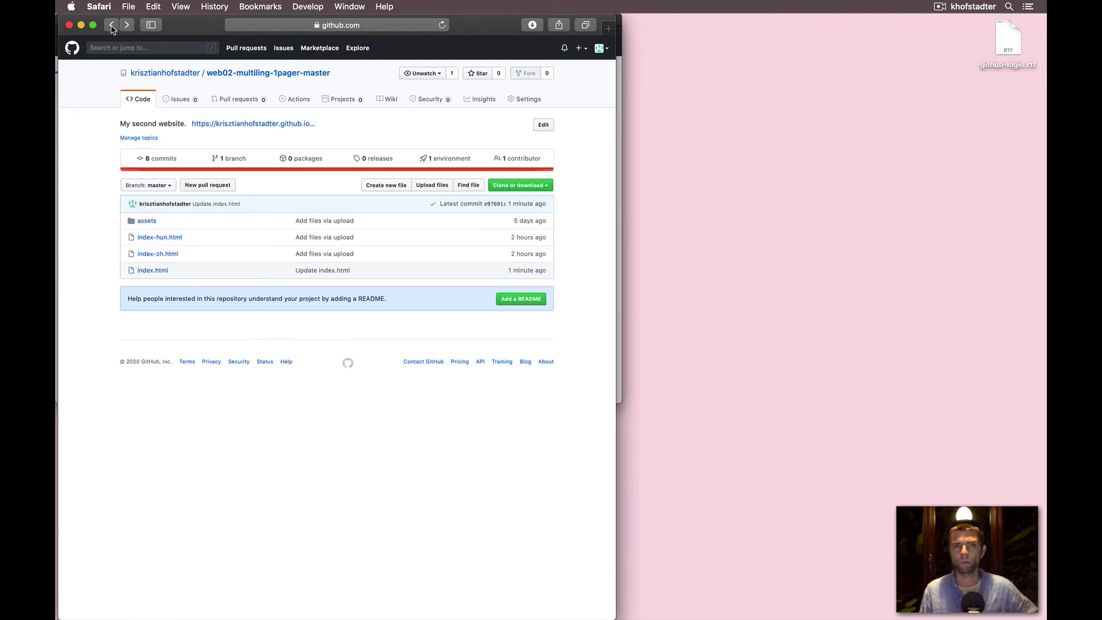
# Open the published site in a new tab, check its ZH, HUN and ENG versions, and close the tab
pyautogui.keyDown('super'); pyautogui.click(288, 123); pyautogui.keyUp('super')
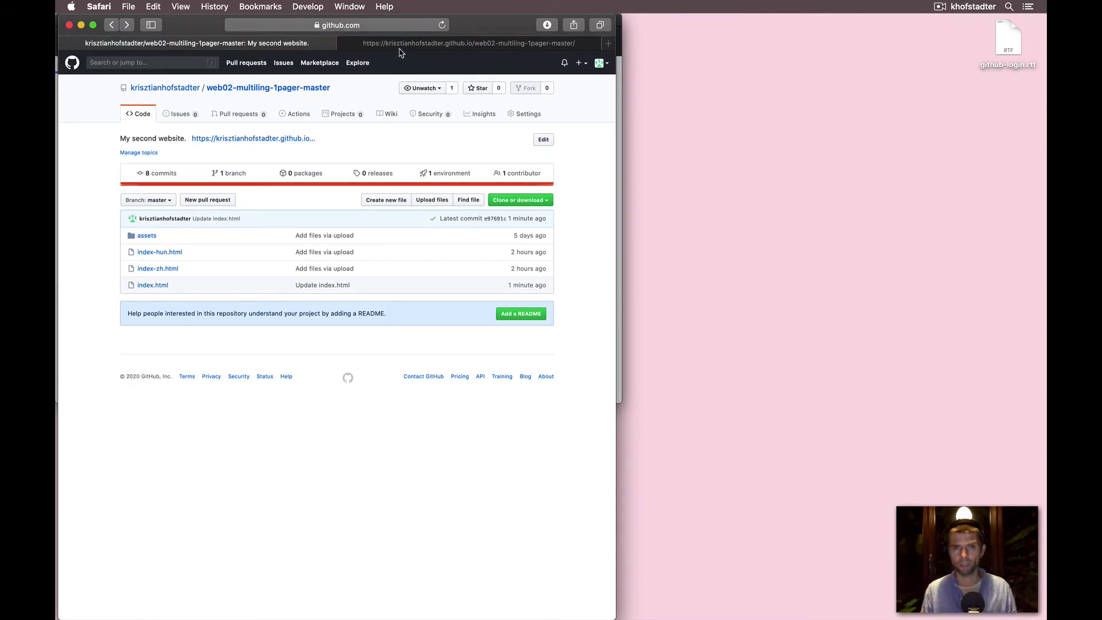
pyautogui.click(400, 46)
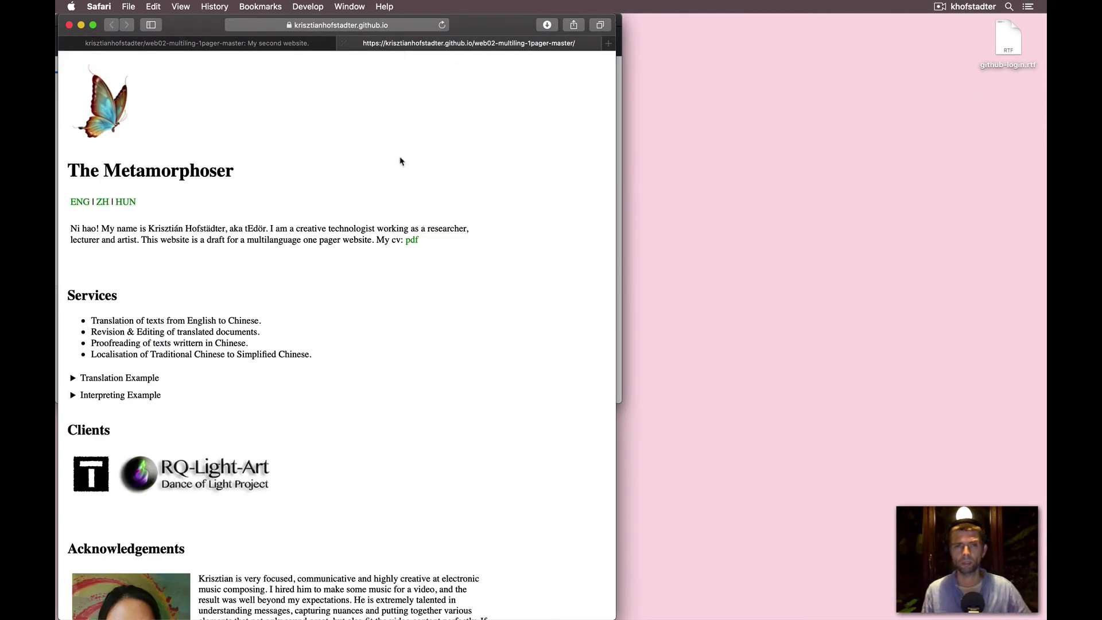
pyautogui.click(102, 202)
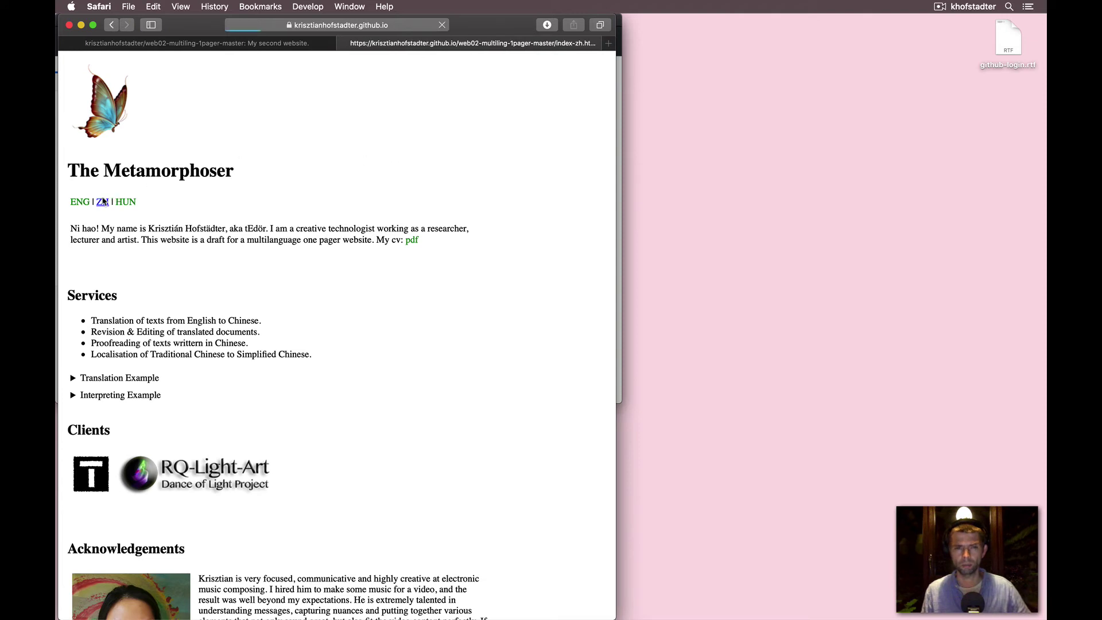
pyautogui.click(126, 202)
pyautogui.click(80, 202)
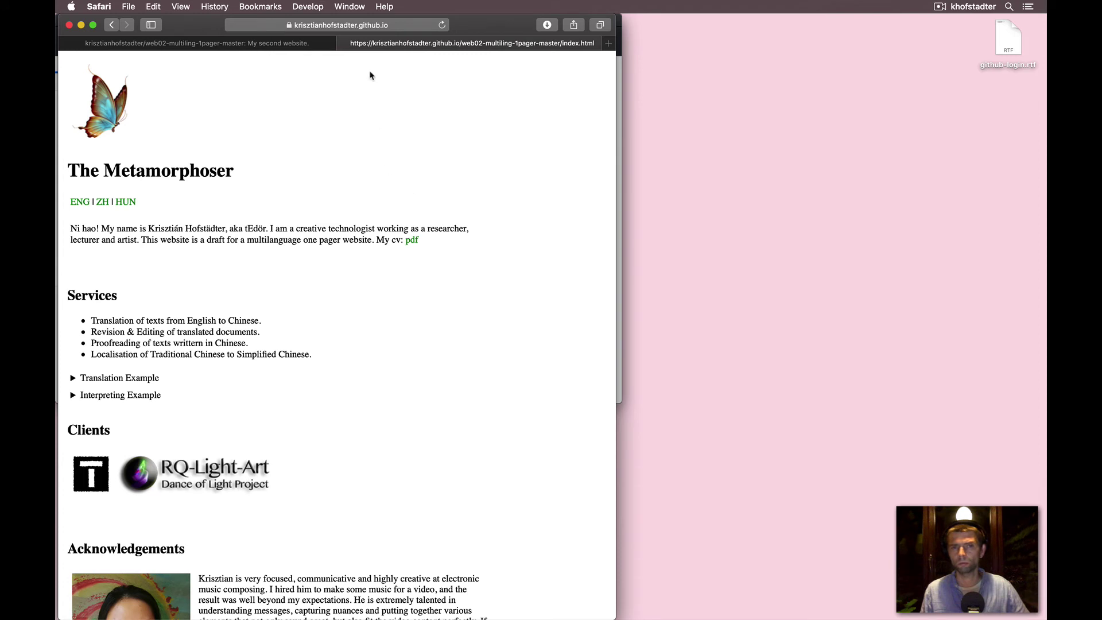
pyautogui.click(344, 43)
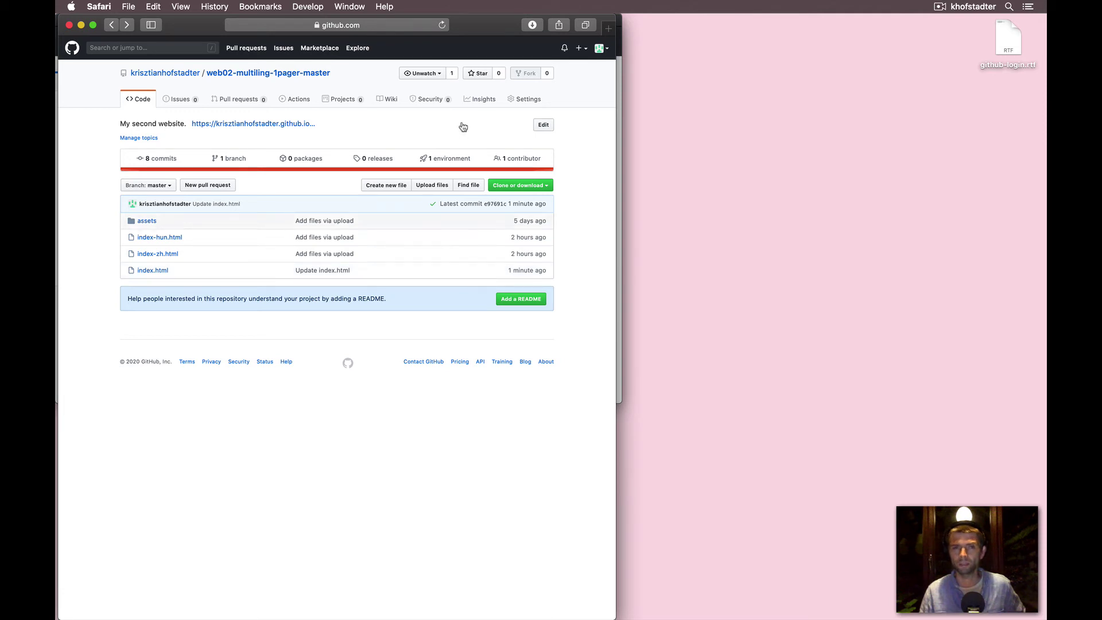
# Move the Safari window aside and open the Documents/GitHub/web02-multiling-1pager-master folder in Finder
pyautogui.moveTo(475, 31); pyautogui.dragTo(928, 43)
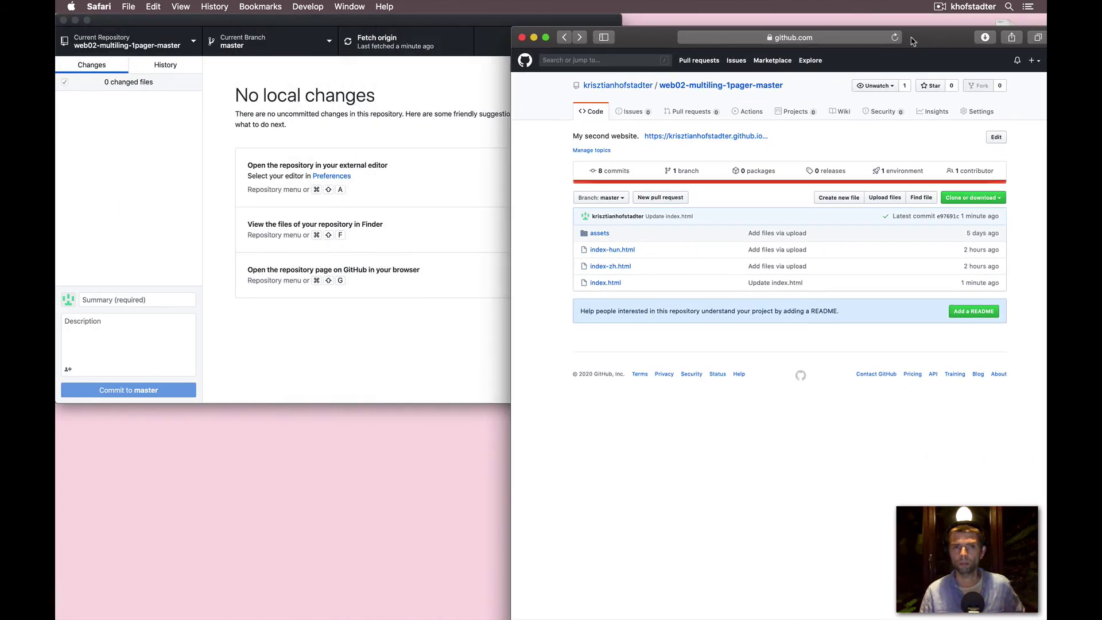
pyautogui.moveTo(56, 186)
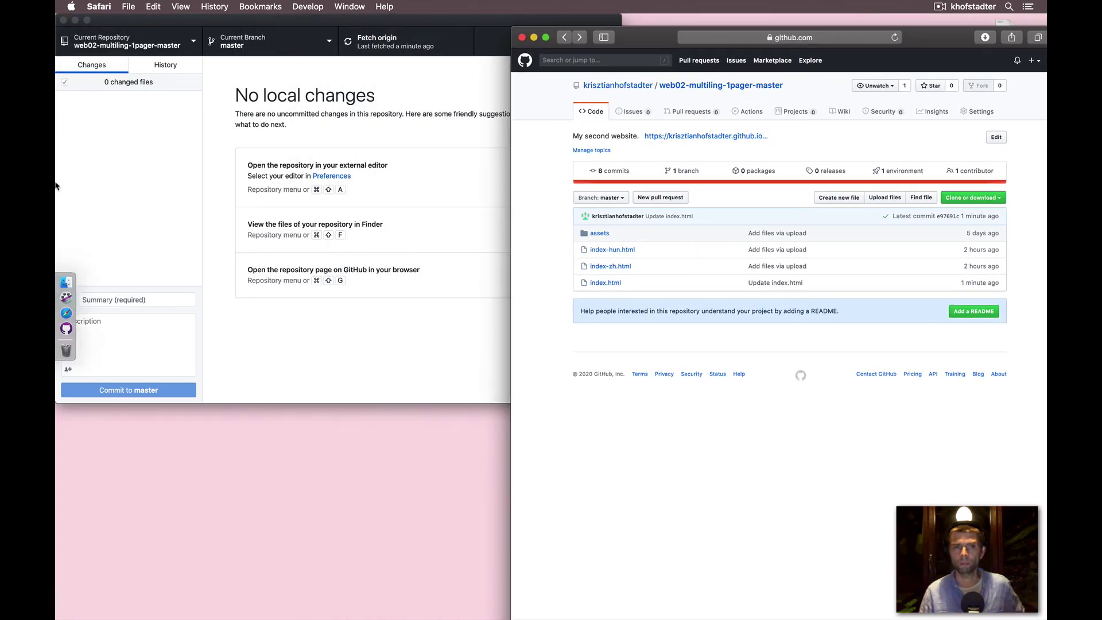
pyautogui.click(66, 282)
pyautogui.click(136, 114)
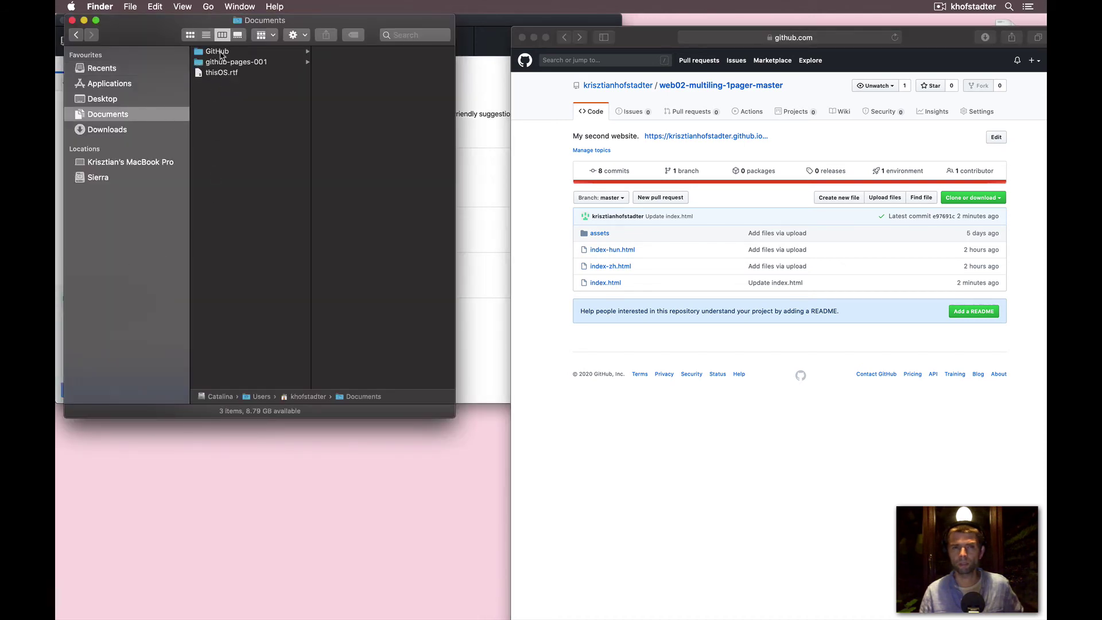
pyautogui.click(221, 53)
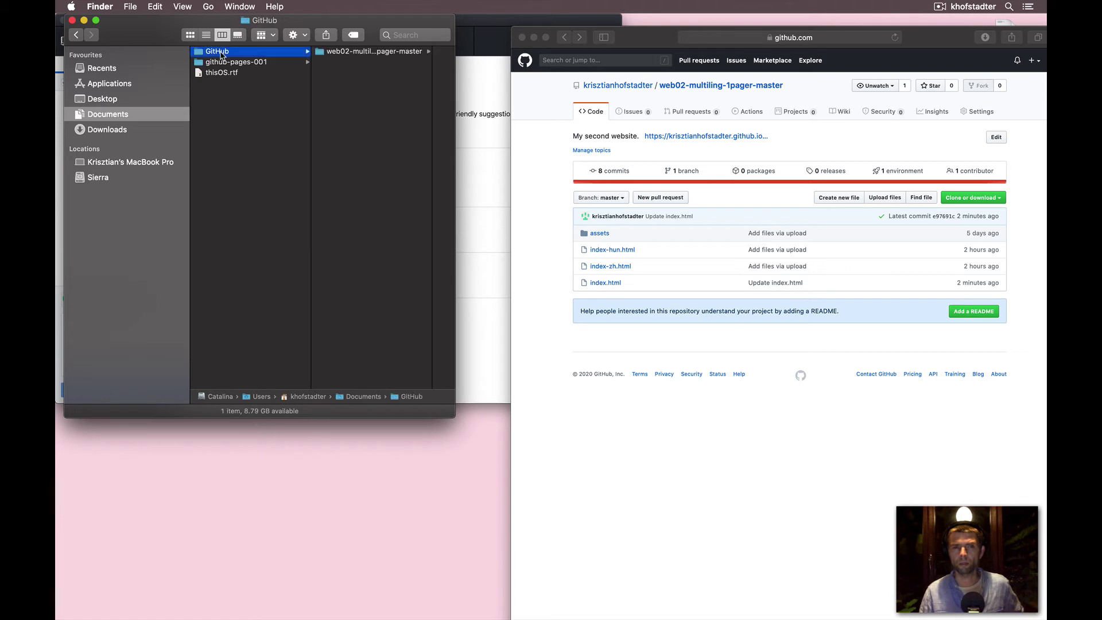
pyautogui.click(354, 54)
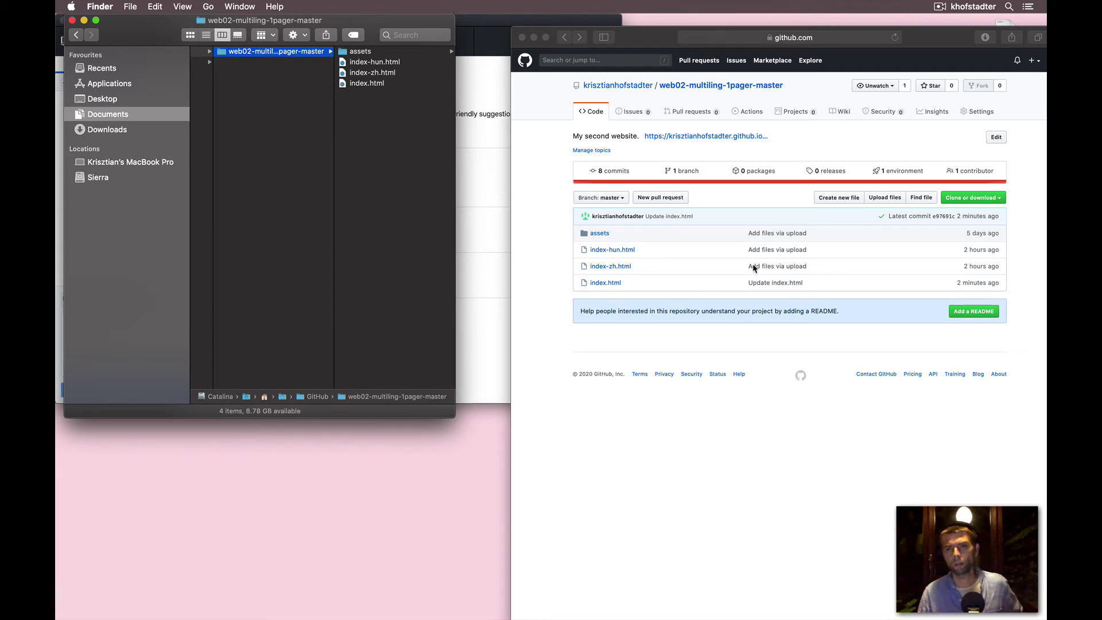
# Edit index.html on the GitHub website, set the body's line-height to 1.6, and commit directly to master
pyautogui.click(627, 360)
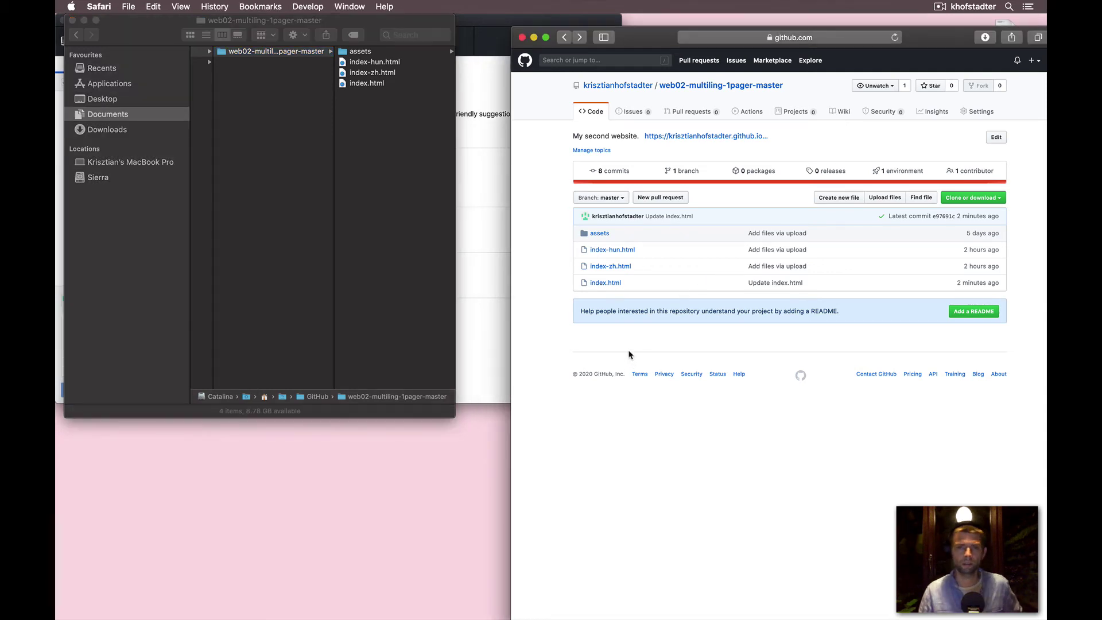
pyautogui.click(600, 283)
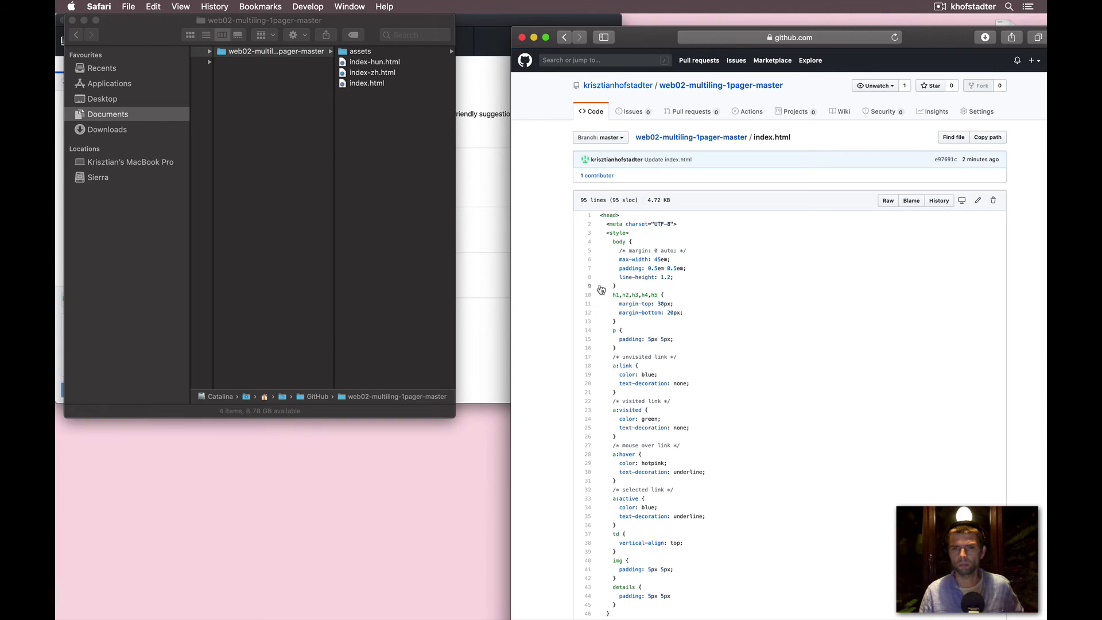
pyautogui.click(978, 204)
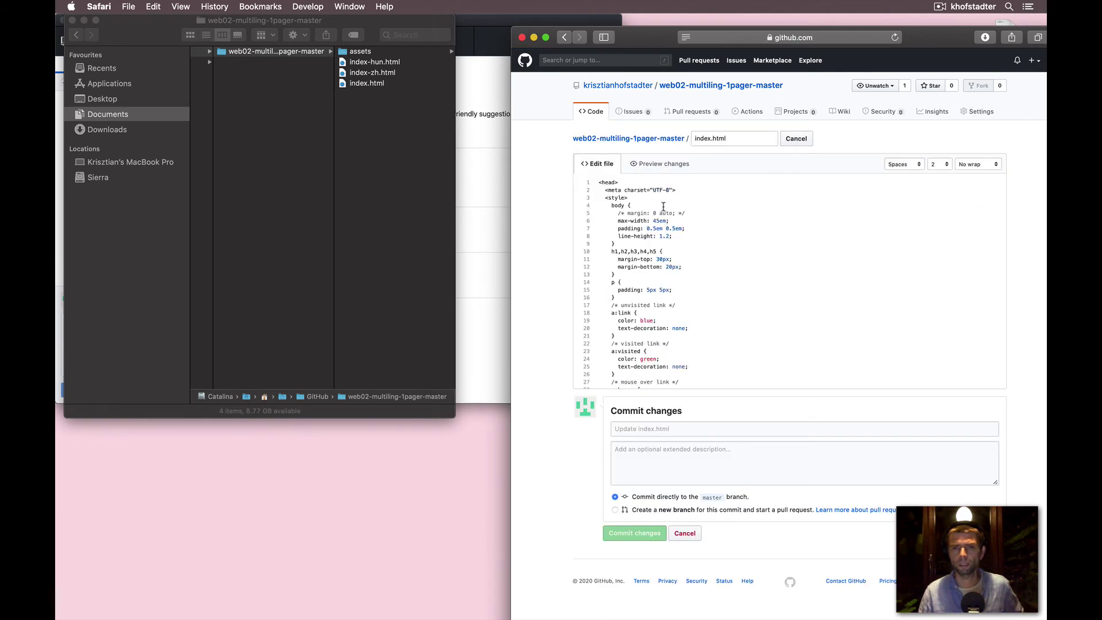
pyautogui.click(670, 236)
pyautogui.press('BackSpace')
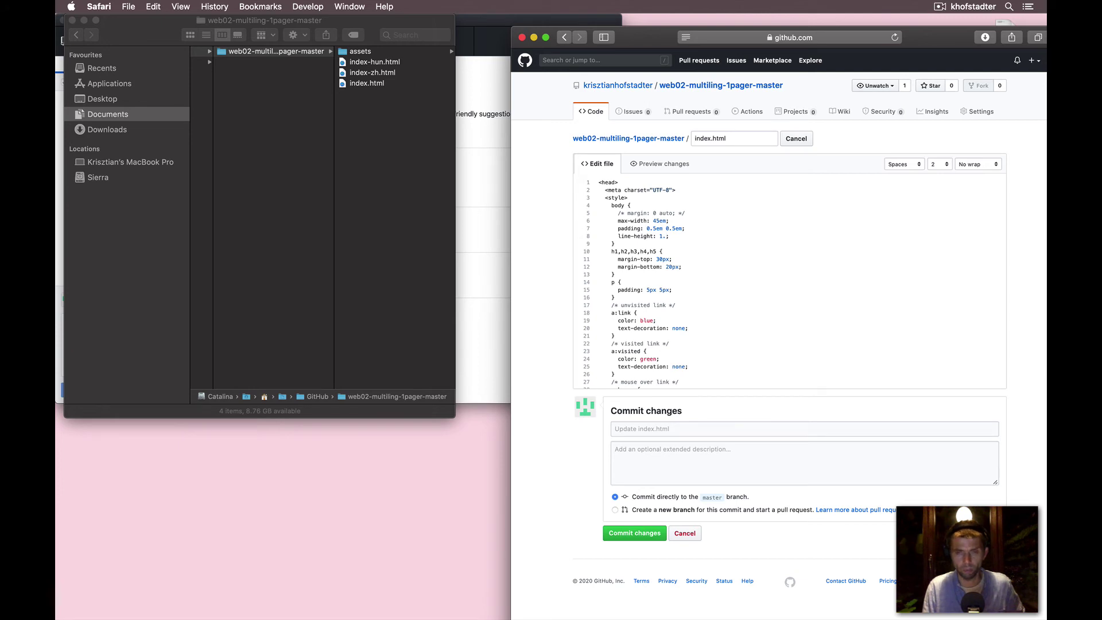
pyautogui.write('6')
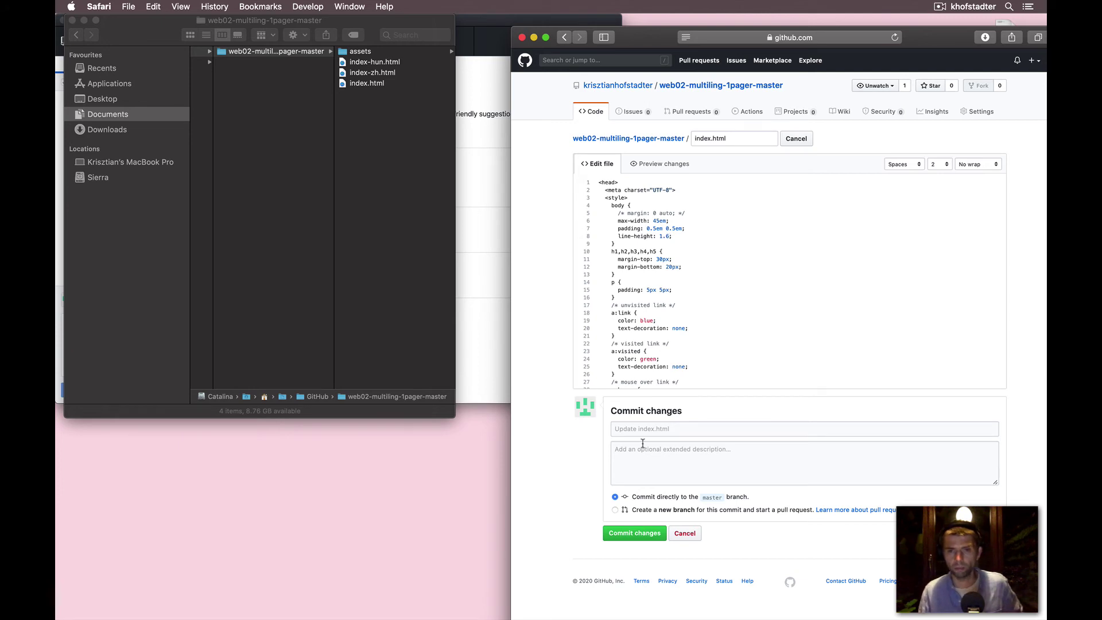
pyautogui.click(633, 534)
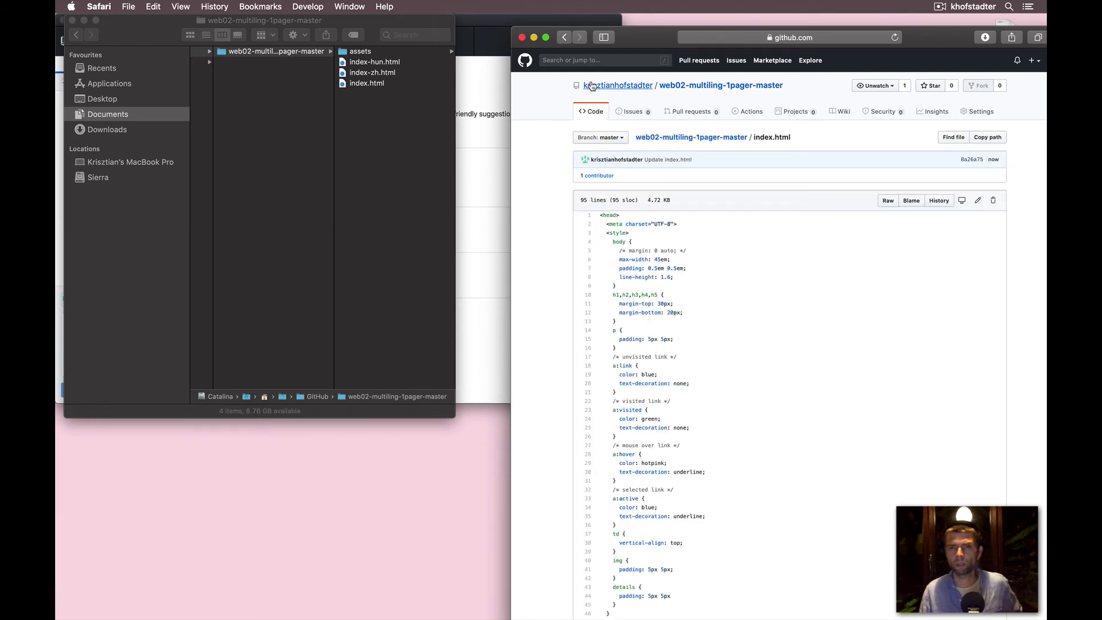
# Close the Safari window, reopen the web02-multiling-1pager-master repository on github.com in a new one, and return to GitHub Desktop
pyautogui.click(521, 38)
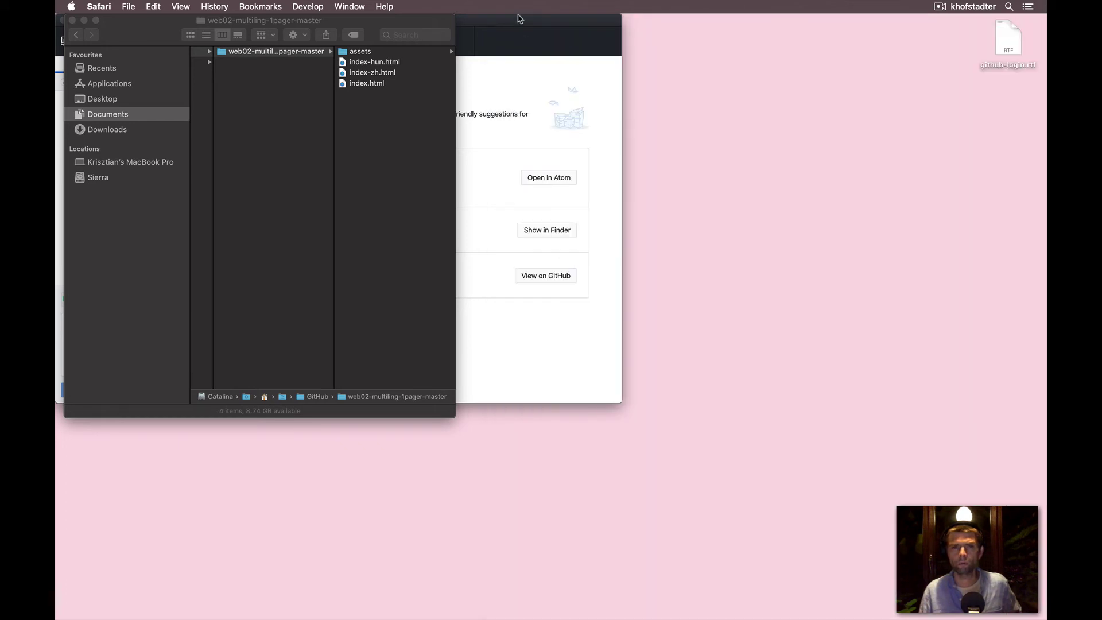
pyautogui.click(516, 25)
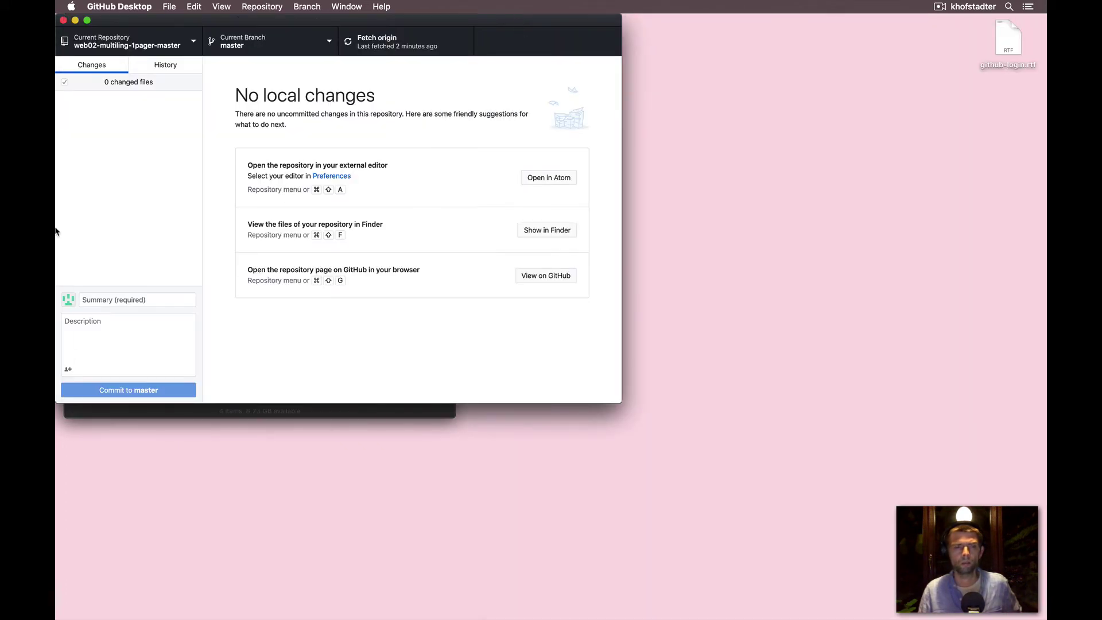
pyautogui.moveTo(57, 262)
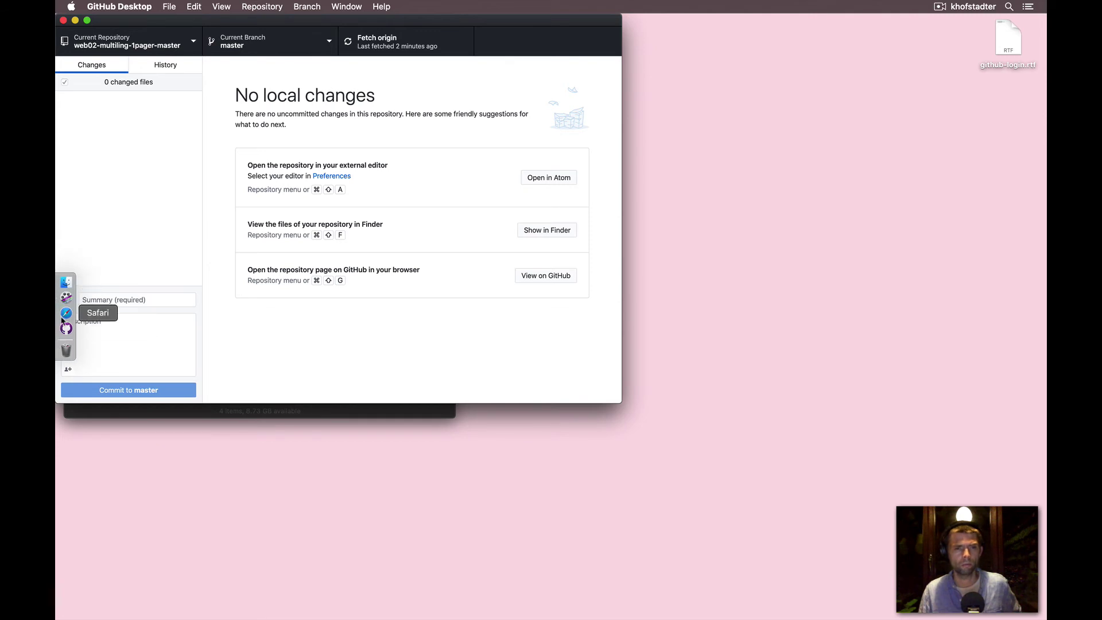
pyautogui.click(65, 313)
pyautogui.write('git')
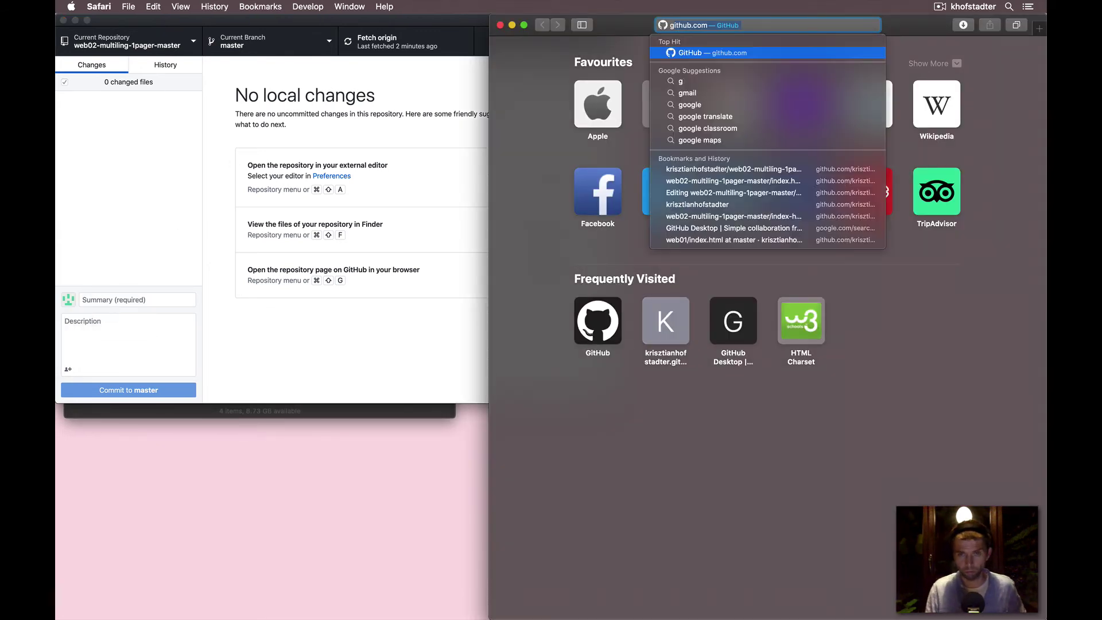
pyautogui.press('Return')
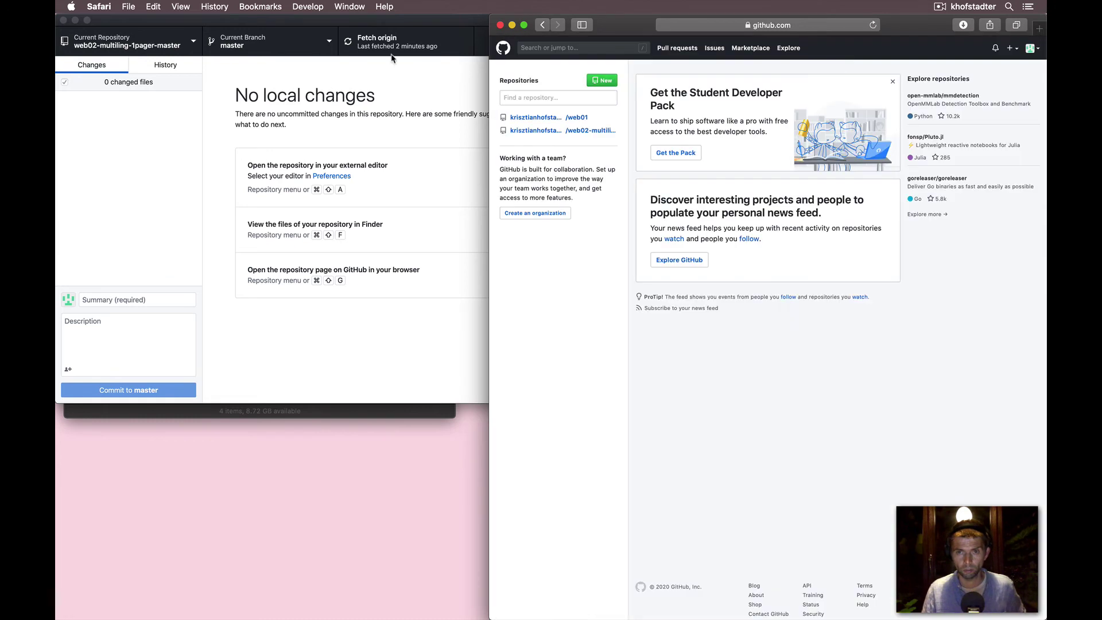
pyautogui.click(595, 133)
pyautogui.click(168, 25)
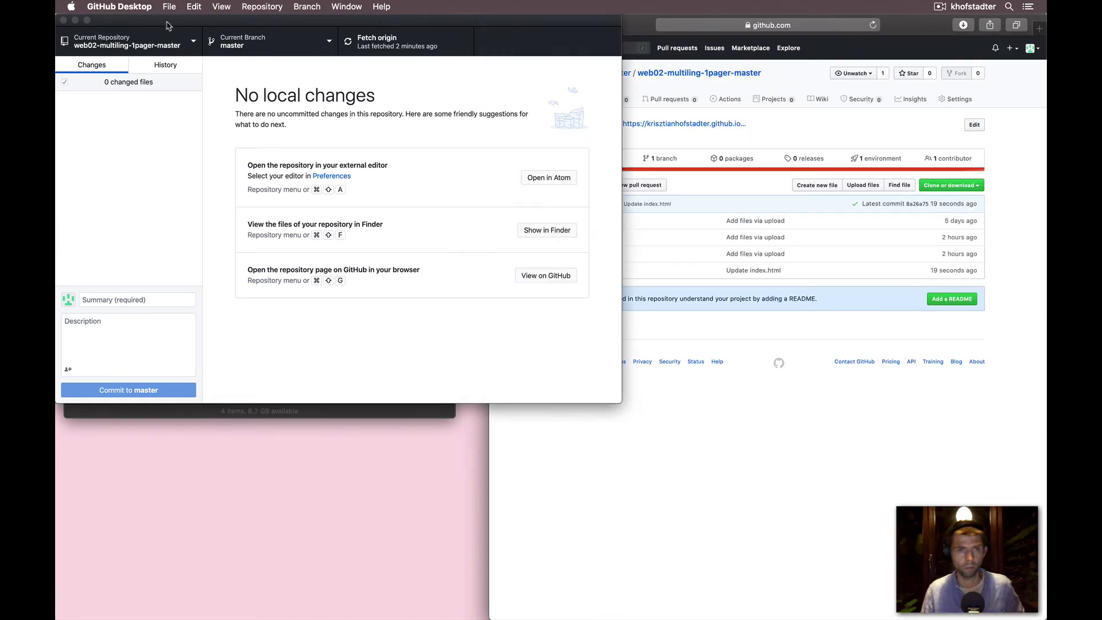
# Quit GitHub Desktop and close the Finder window showing the web02-multiling-1pager-master folder
pyautogui.press('super+q')
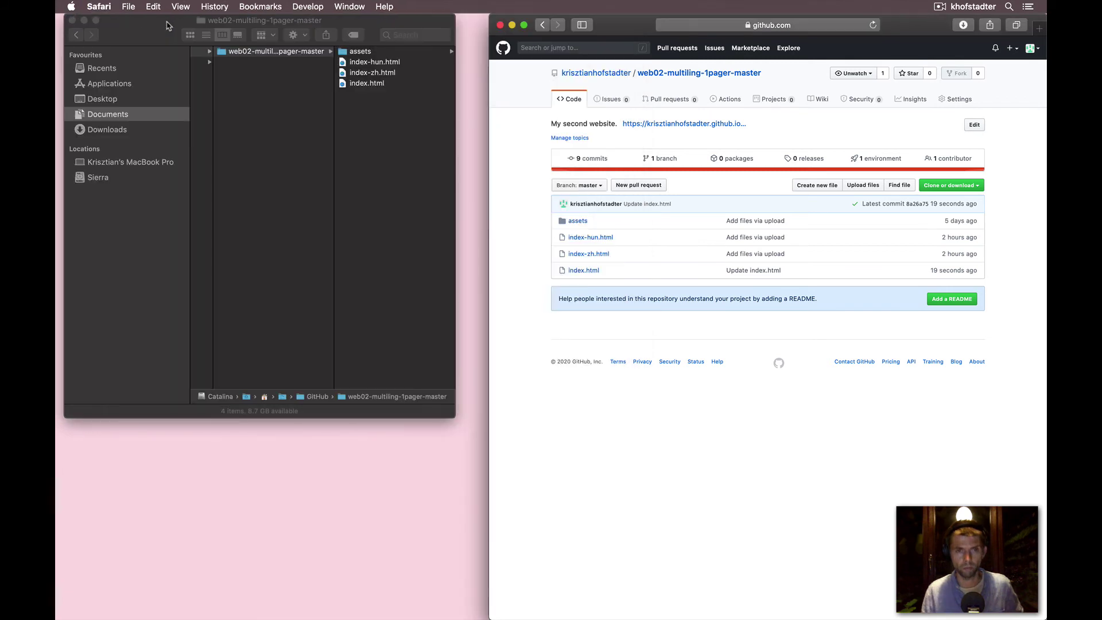
pyautogui.click(194, 114)
pyautogui.press('super+w')
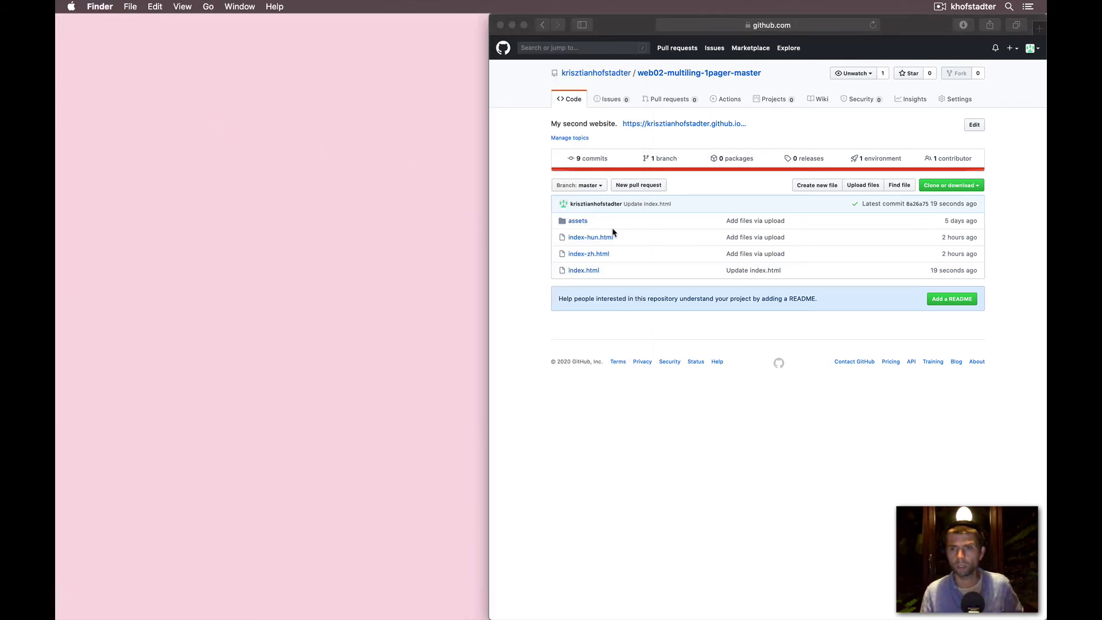
# Open the web02-multiling-1pager-master repository from github.com in GitHub Desktop, allow the launch, and shift its window slightly
pyautogui.click(965, 188)
pyautogui.click(965, 188)
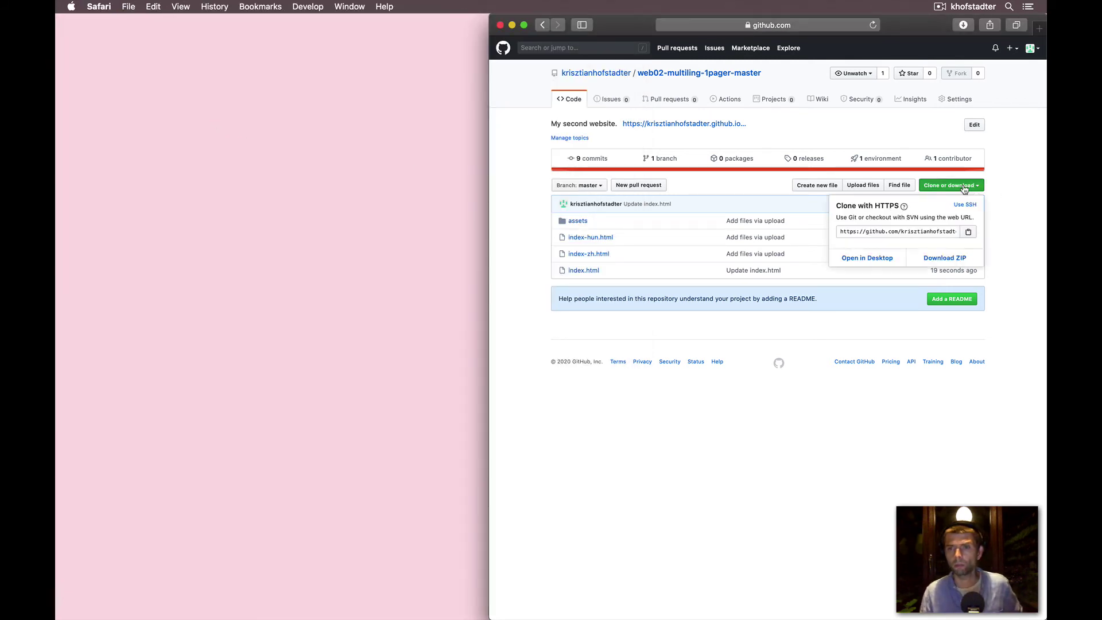
pyautogui.click(872, 258)
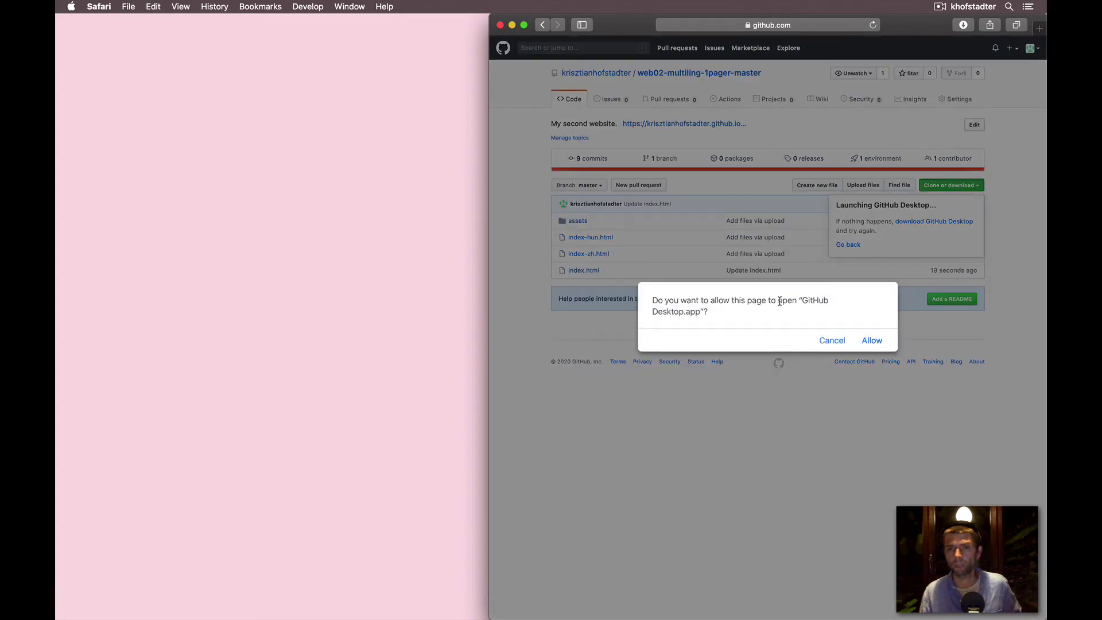
pyautogui.click(871, 340)
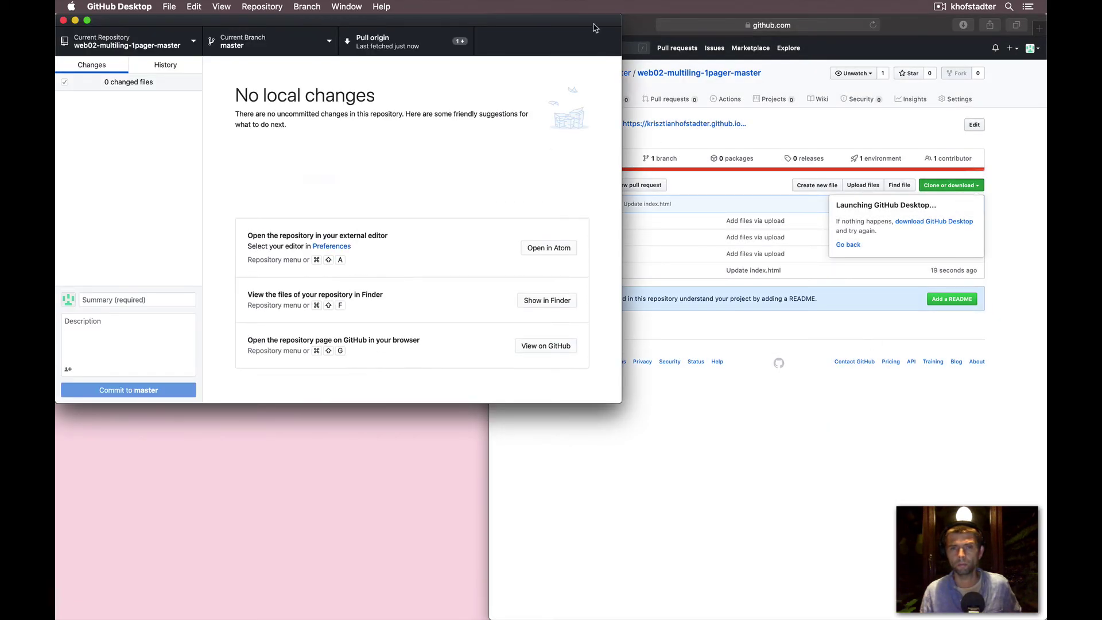
pyautogui.moveTo(593, 22); pyautogui.dragTo(606, 34)
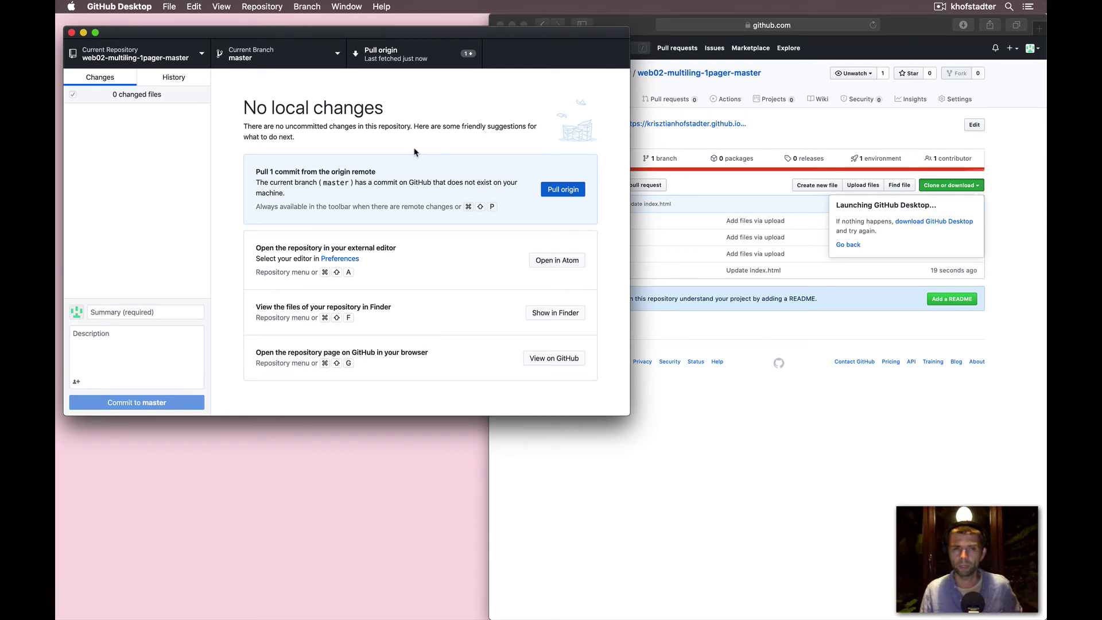
# Examine the repository's clone and download options on github.com and dismiss them
pyautogui.click(1031, 255)
pyautogui.click(965, 188)
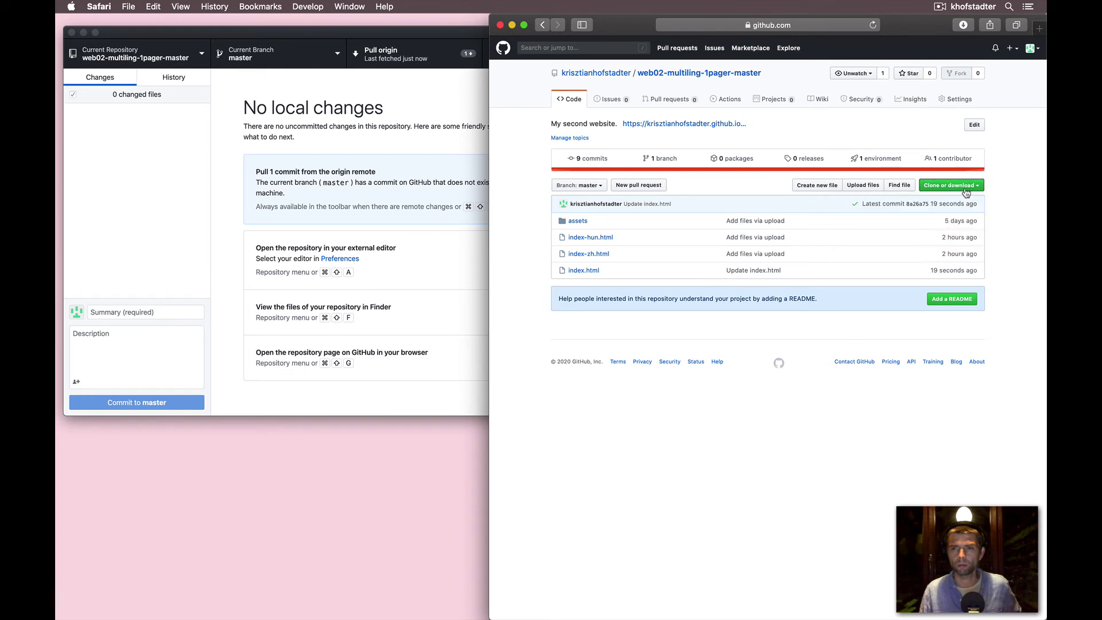
pyautogui.click(964, 187)
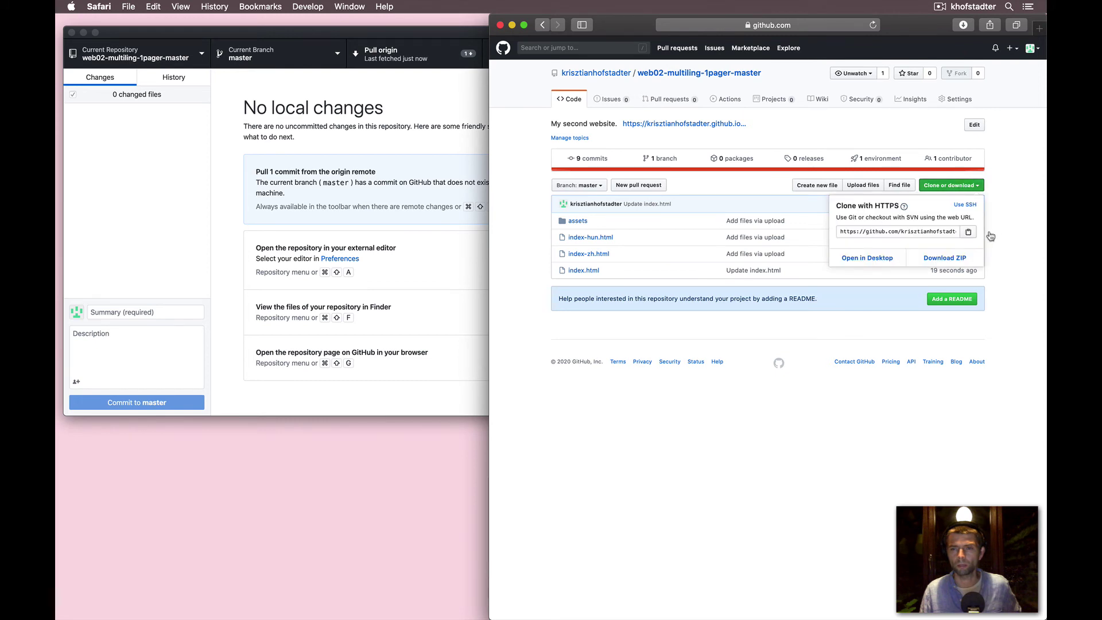
pyautogui.click(1008, 232)
# Return to GitHub Desktop, pull the new commit from origin, and minimise the window
pyautogui.click(400, 93)
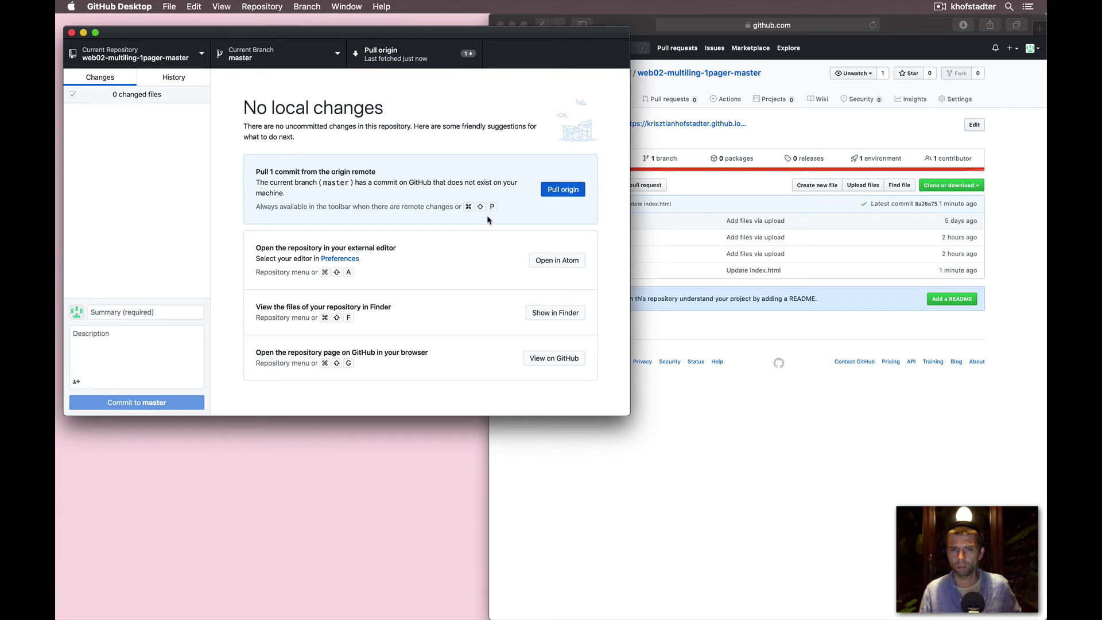
pyautogui.click(555, 193)
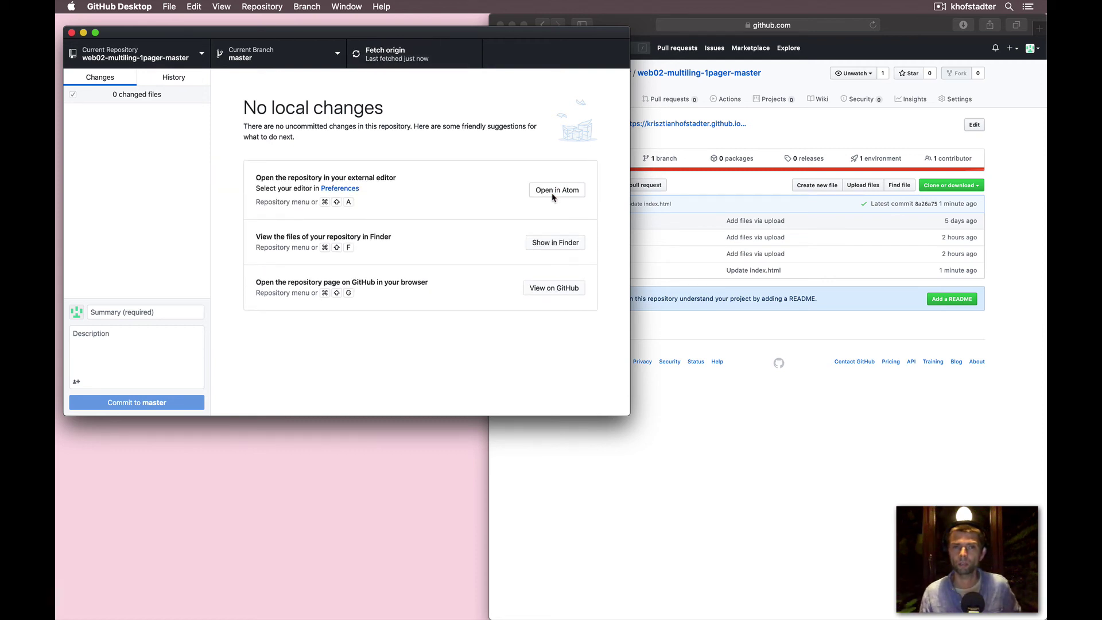
pyautogui.click(83, 33)
# Find index.html in Documents/GitHub/web02-multiling-1pager-master with Finder and open it in Safari
pyautogui.moveTo(62, 218)
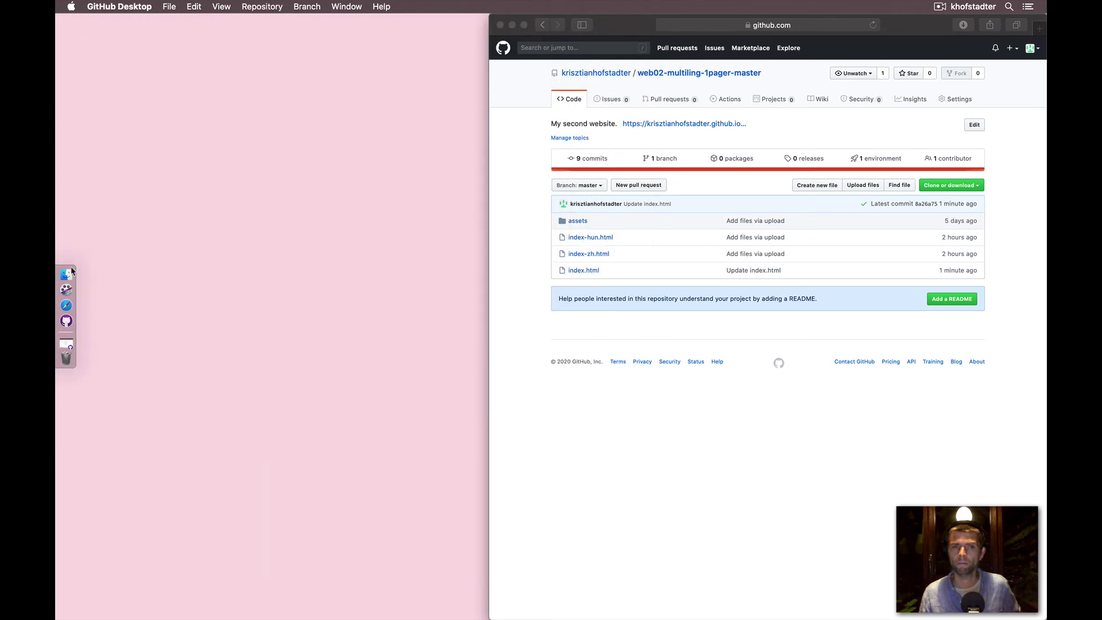
pyautogui.click(67, 275)
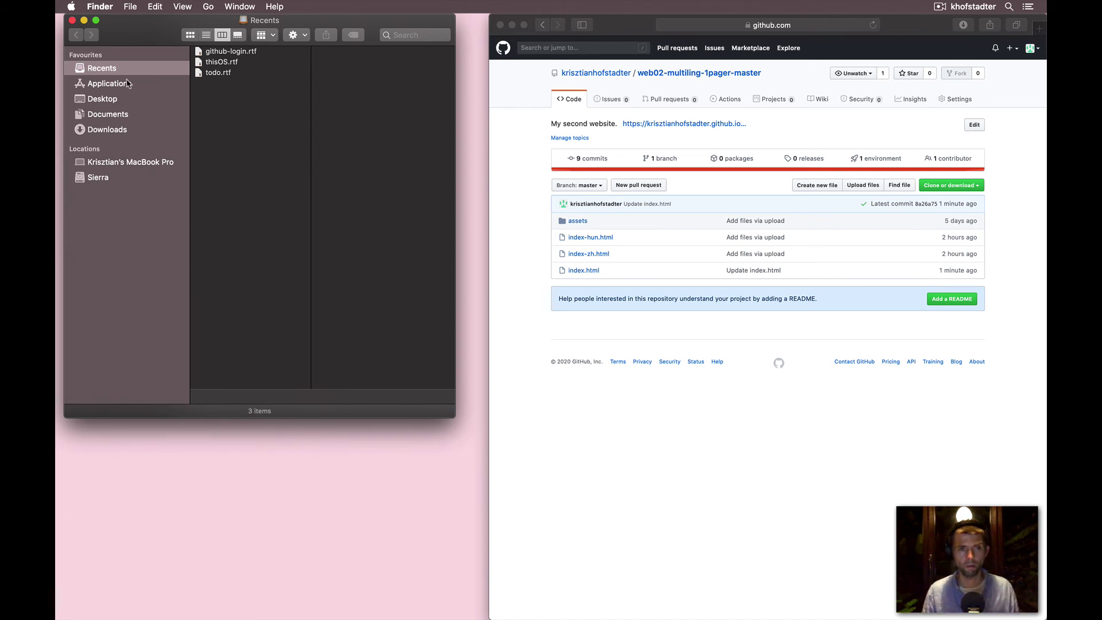
pyautogui.click(122, 113)
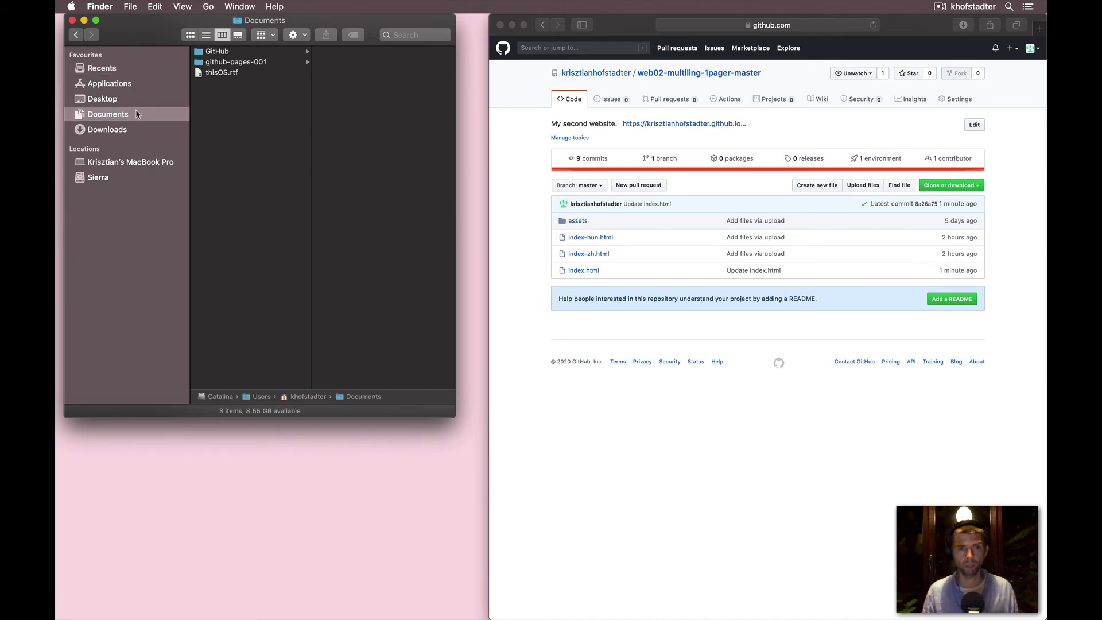
pyautogui.click(211, 54)
pyautogui.click(347, 53)
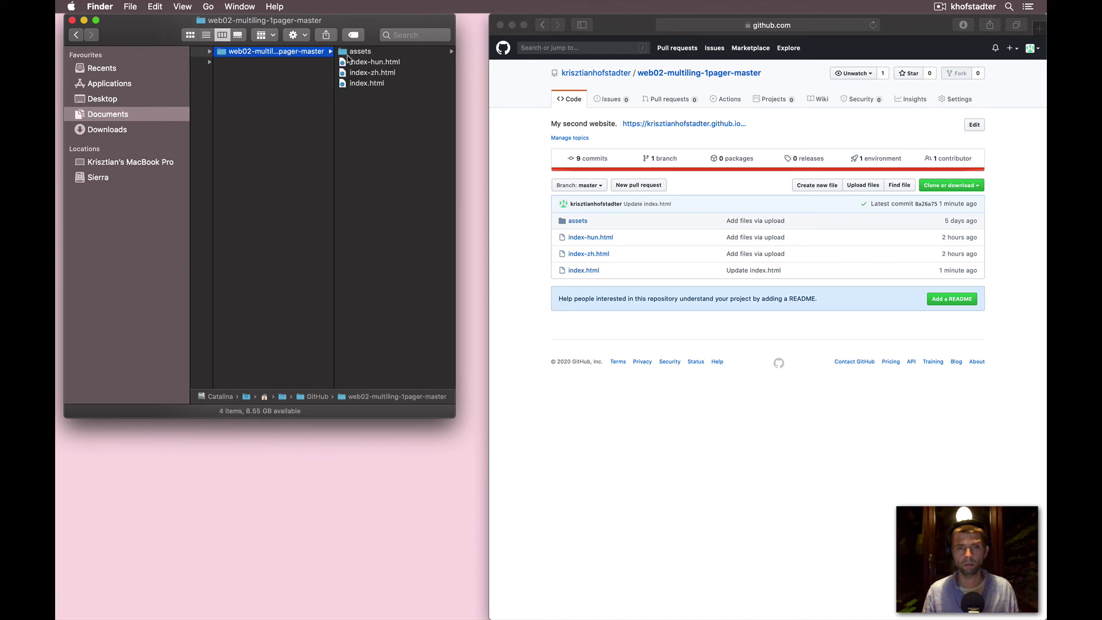
pyautogui.click(345, 86)
pyautogui.press('super+o')
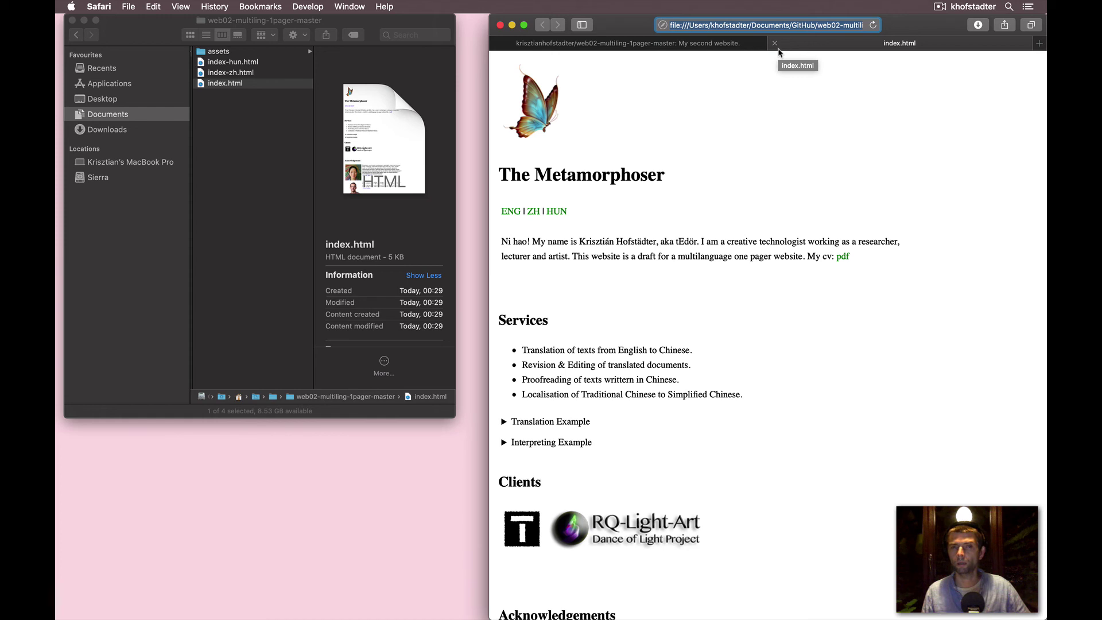
# Edit index.html on the GitHub website, set the body's line-height to 2.6, and commit directly to master
pyautogui.click(674, 43)
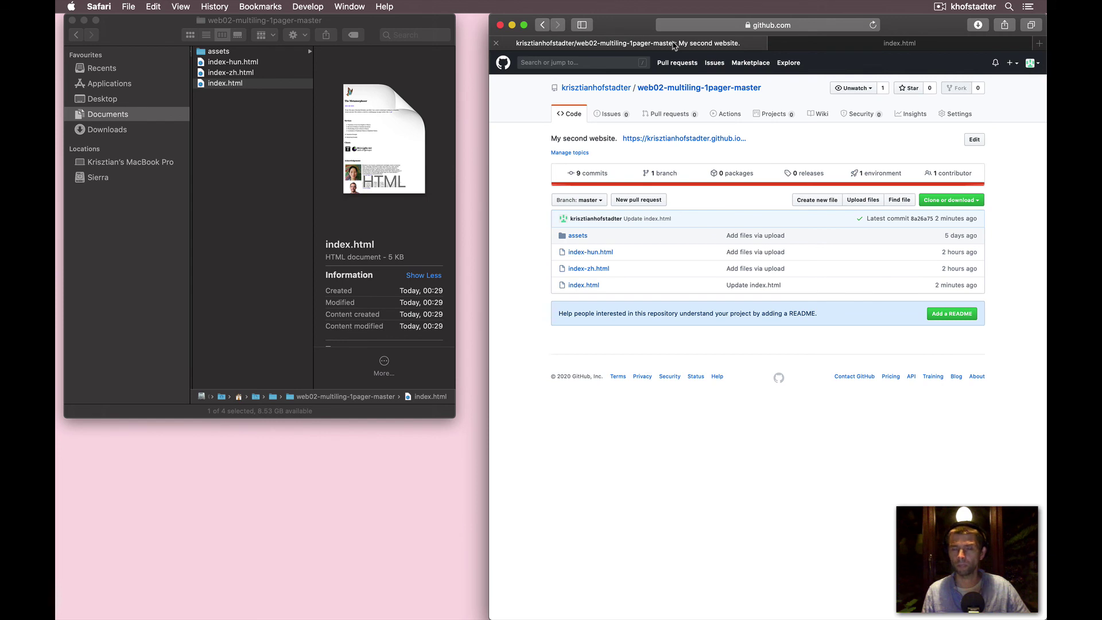
pyautogui.click(571, 286)
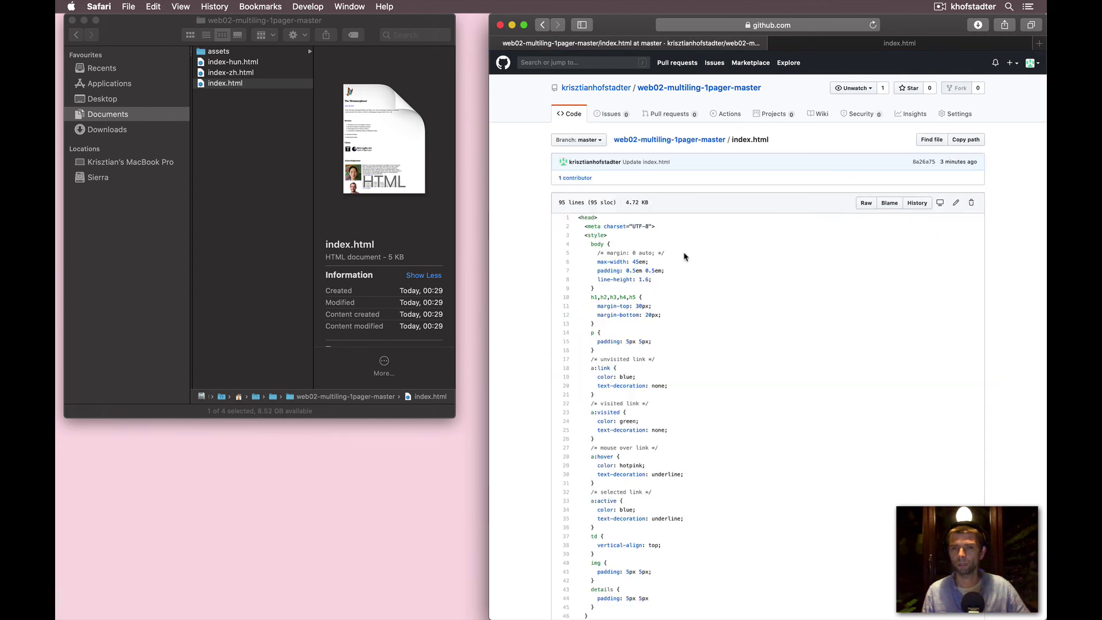
pyautogui.click(956, 205)
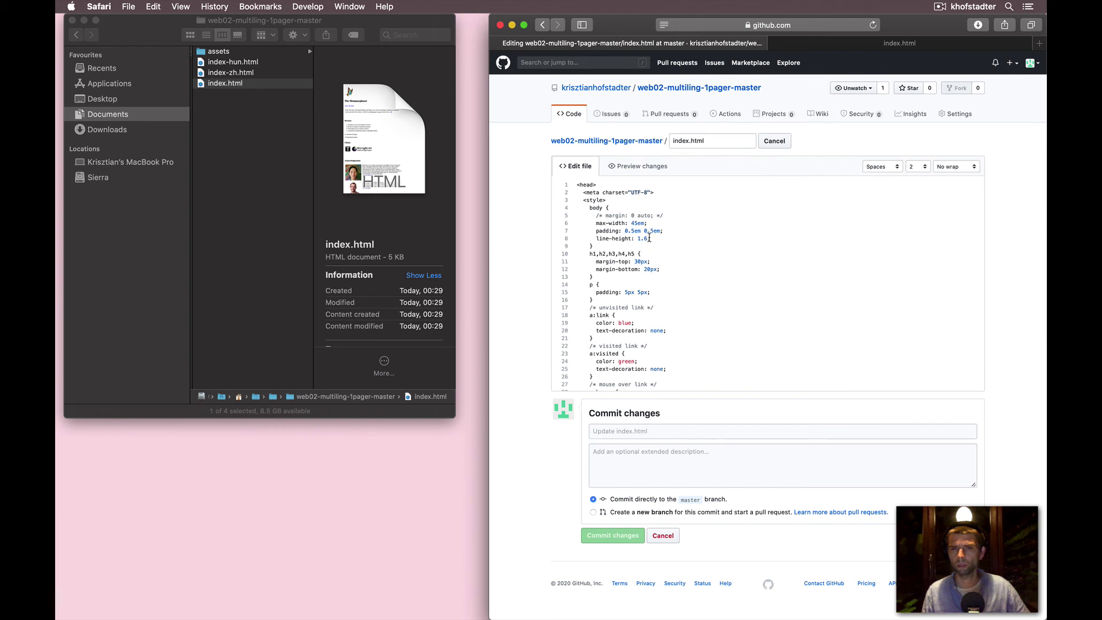
pyautogui.click(647, 239)
pyautogui.press('Right')
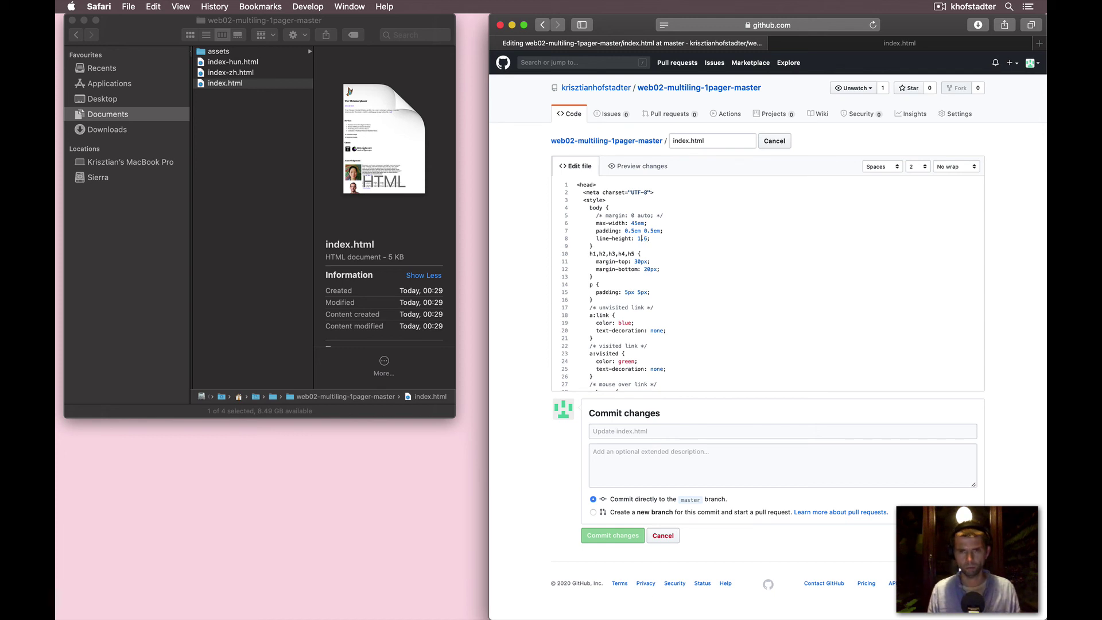
pyautogui.press('BackSpace')
pyautogui.write('2')
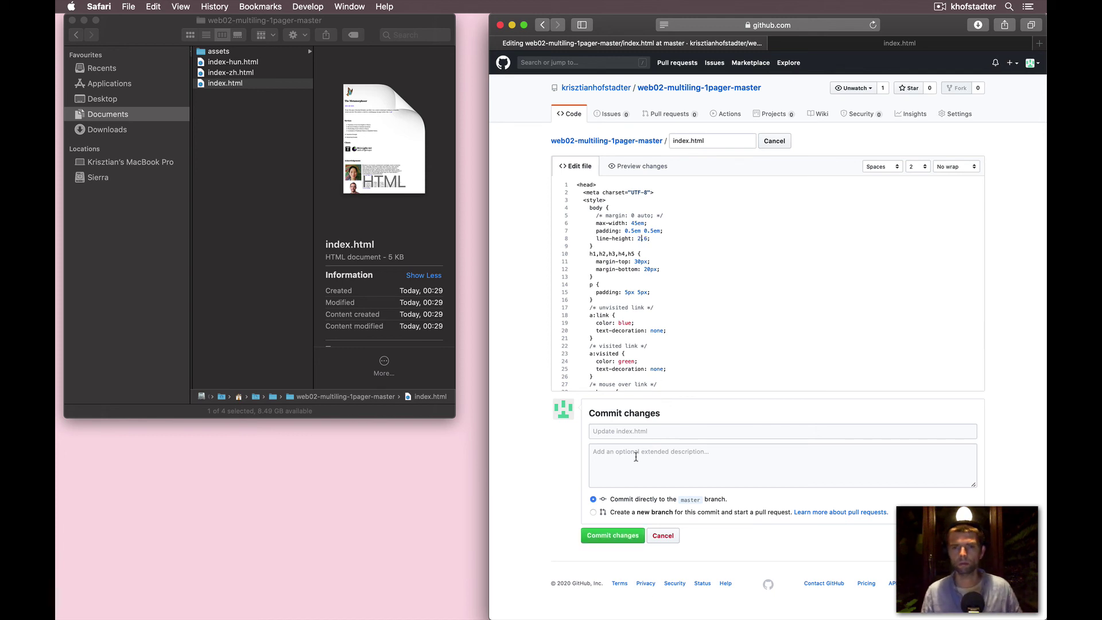
pyautogui.click(604, 536)
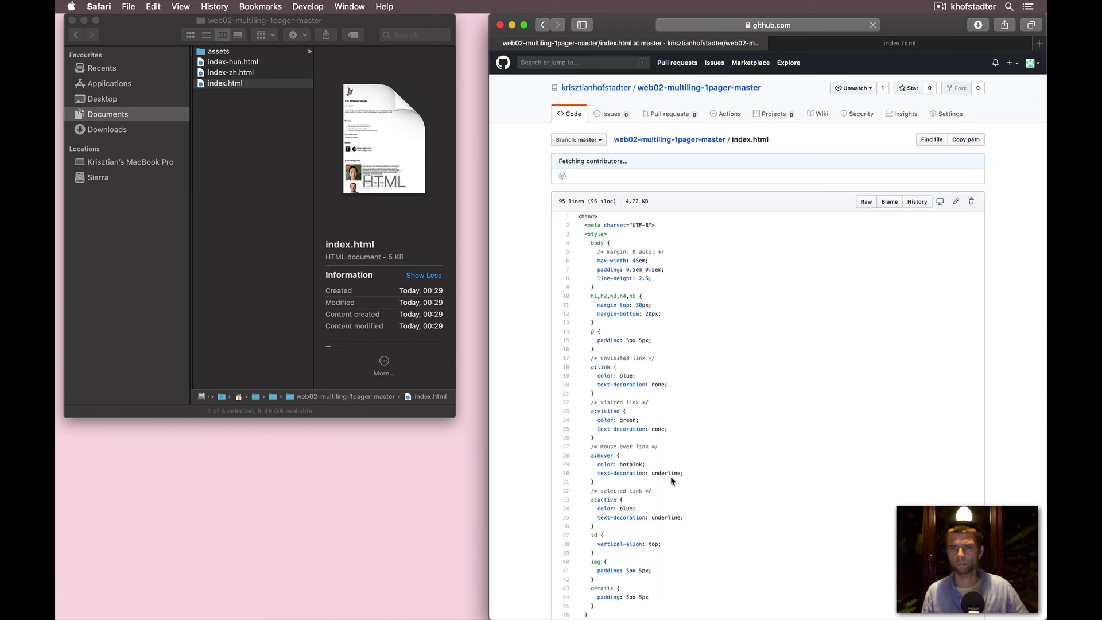
# Return to the repository's main page on github.com and show its clone and download options
pyautogui.click(542, 25)
pyautogui.click(542, 26)
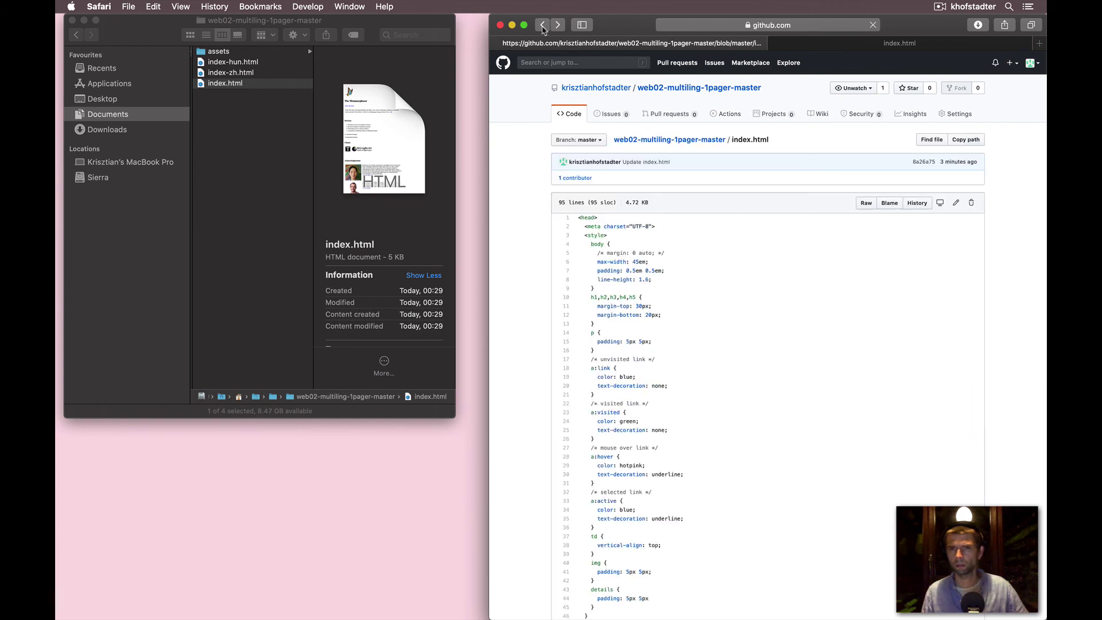
pyautogui.click(703, 88)
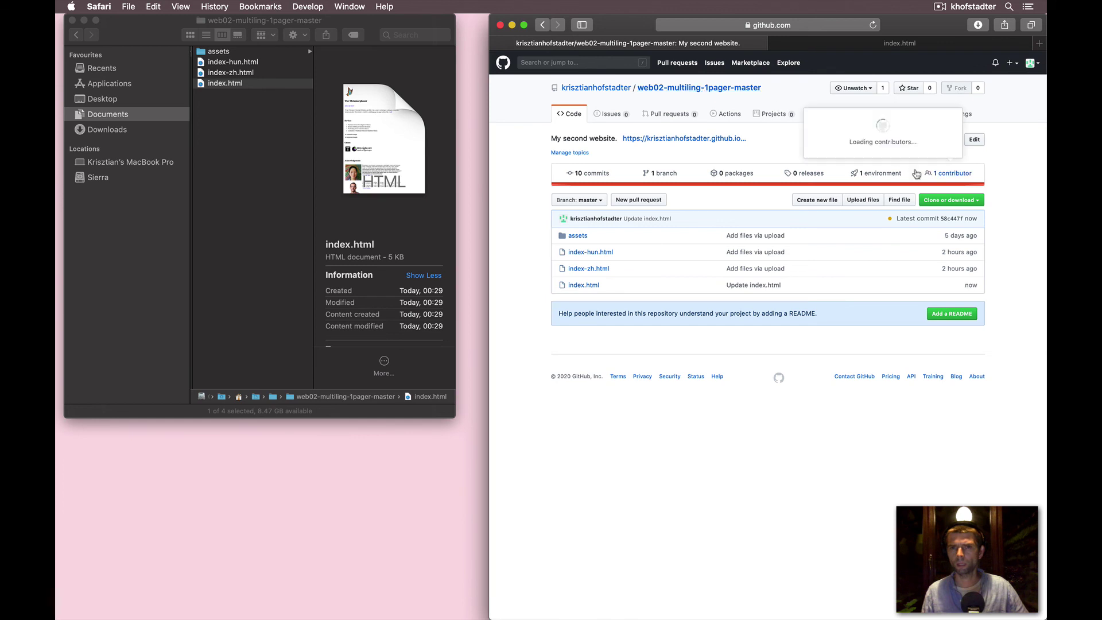
pyautogui.click(944, 201)
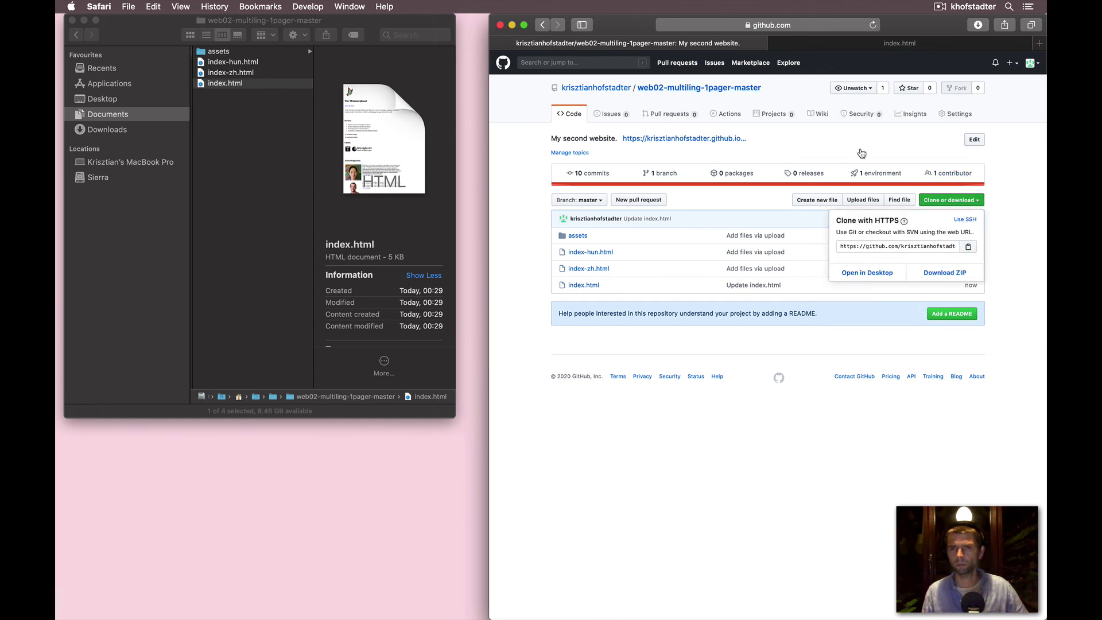
# Put away the Safari and Finder windows and quit GitHub Desktop
pyautogui.click(512, 25)
pyautogui.click(84, 20)
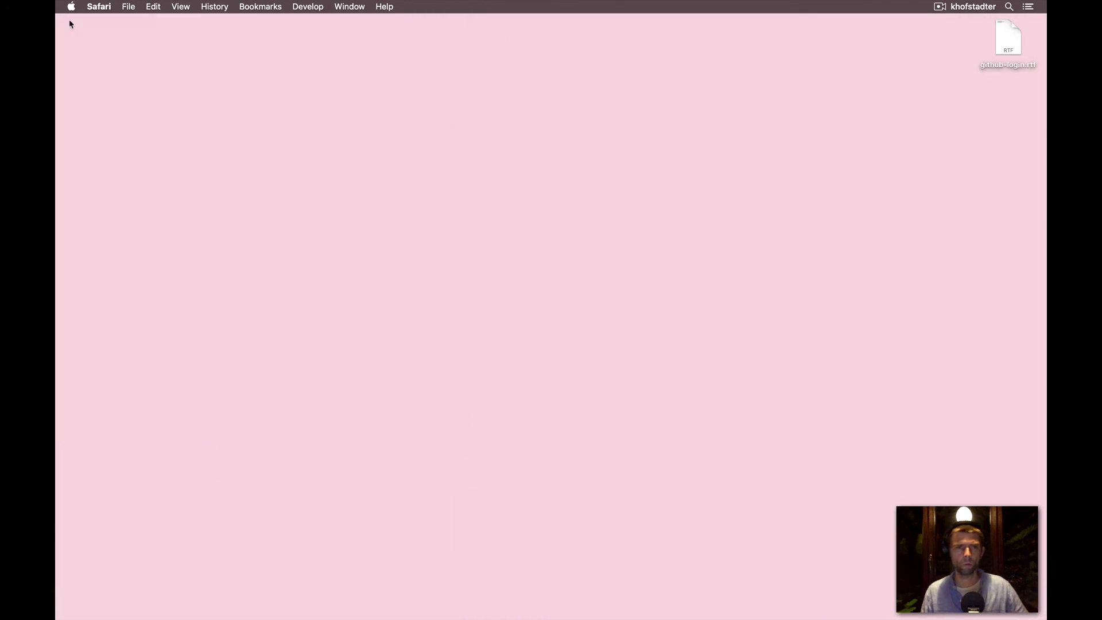
pyautogui.moveTo(57, 197)
pyautogui.click(59, 313)
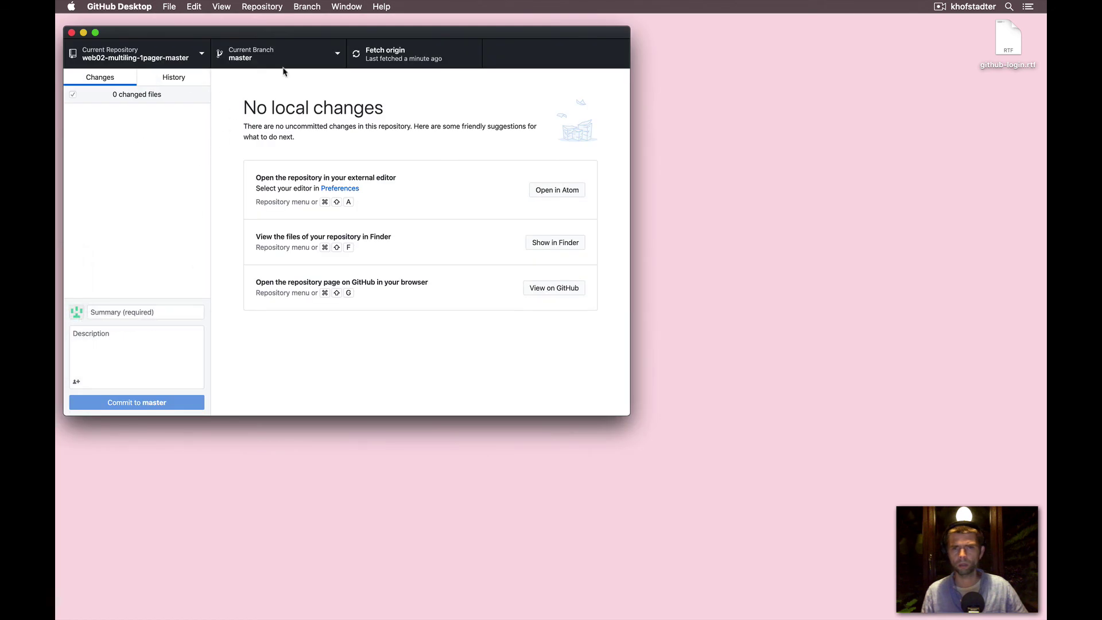
pyautogui.moveTo(224, 36); pyautogui.dragTo(224, 34)
pyautogui.click(146, 5)
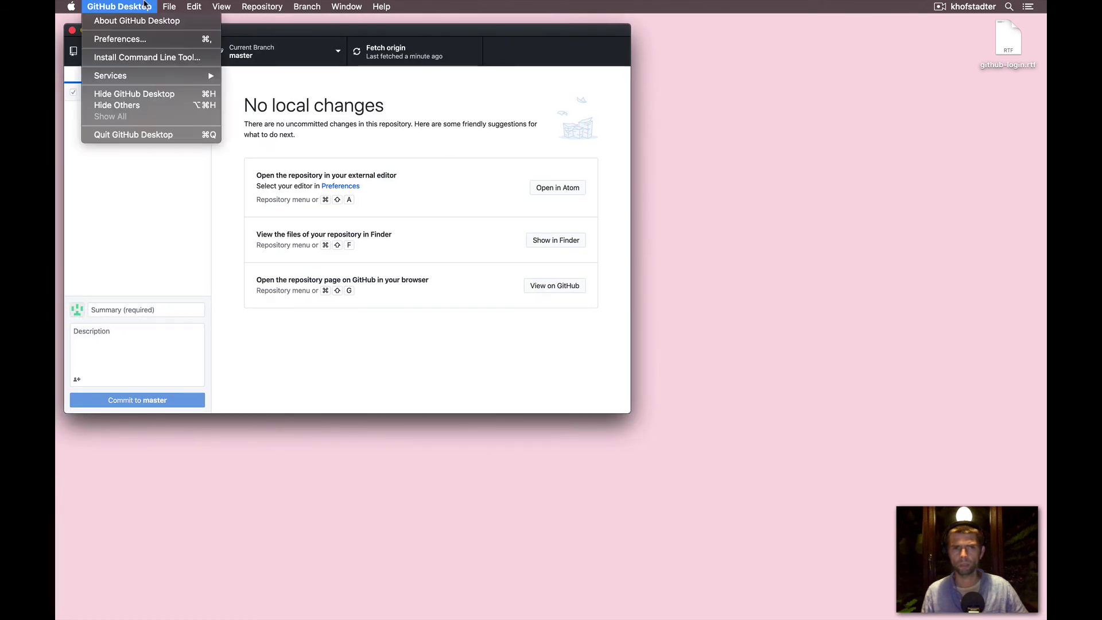
pyautogui.click(129, 138)
# Launch GitHub Desktop again by searching for it in Spotlight
pyautogui.moveTo(64, 236)
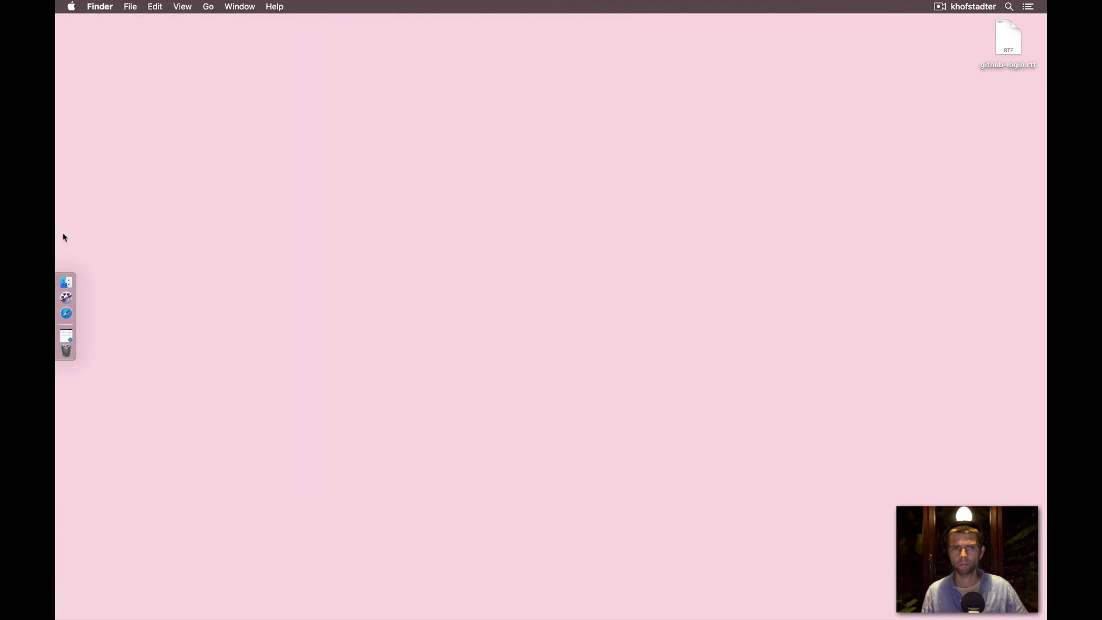
pyautogui.press('super+space')
pyautogui.write('gith')
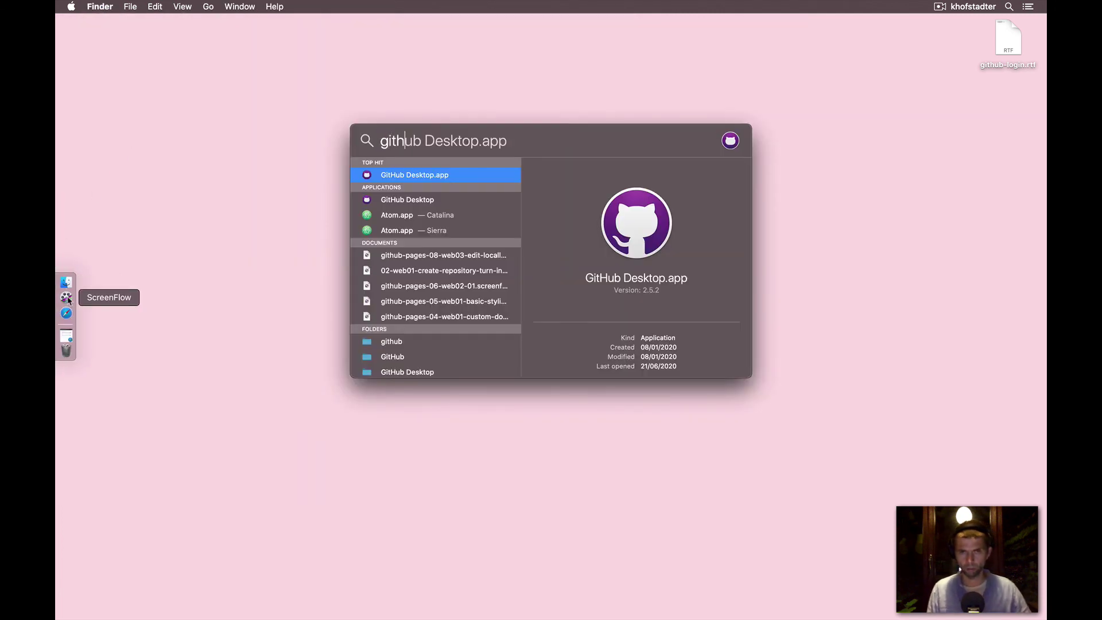
pyautogui.press('Return')
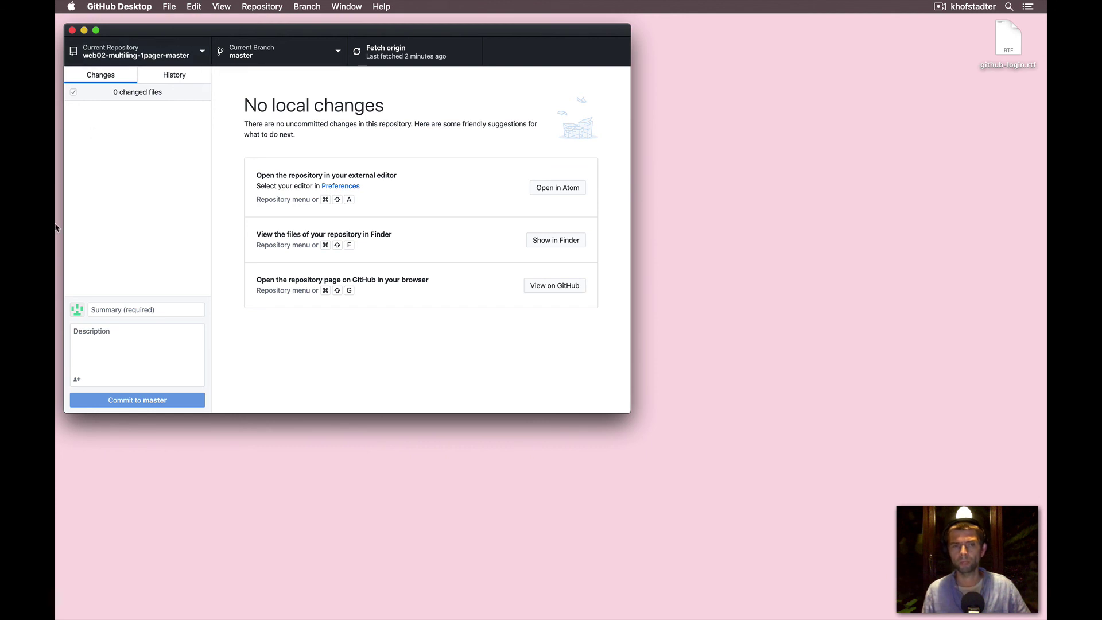
# Glance at the clone options in Safari, minimise it, and fetch and pull the new commit from origin in GitHub Desktop
pyautogui.click(65, 312)
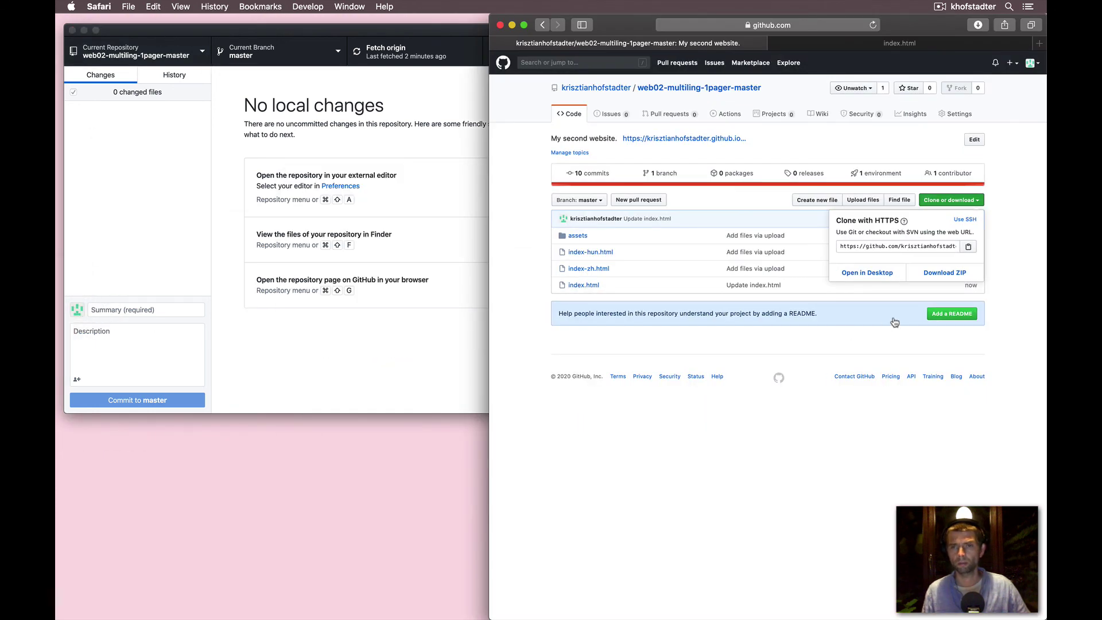
pyautogui.click(512, 25)
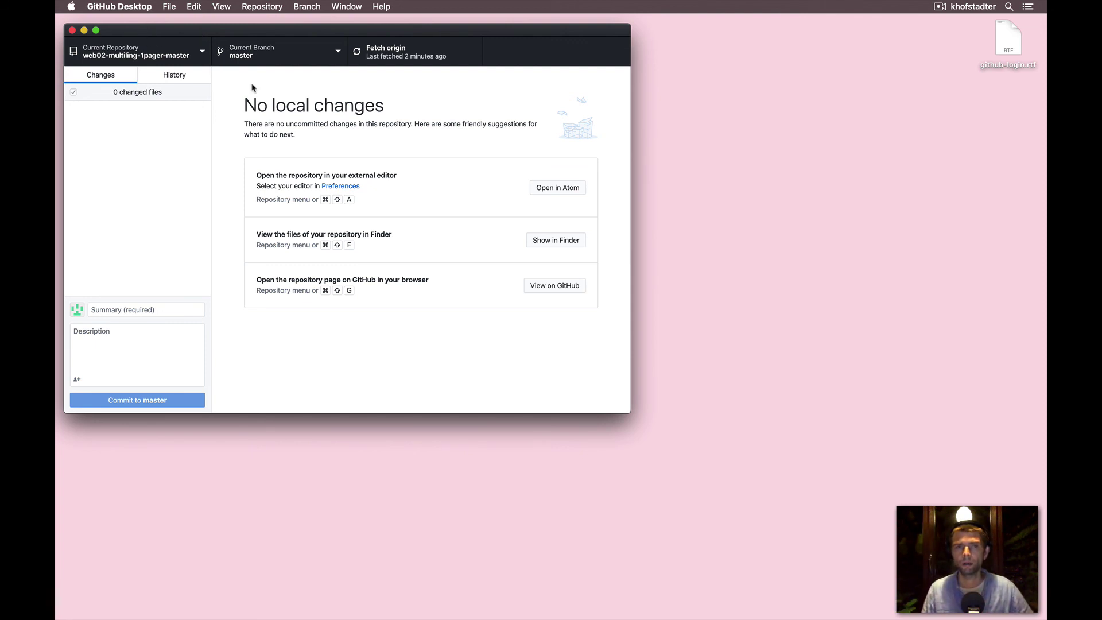
pyautogui.click(371, 57)
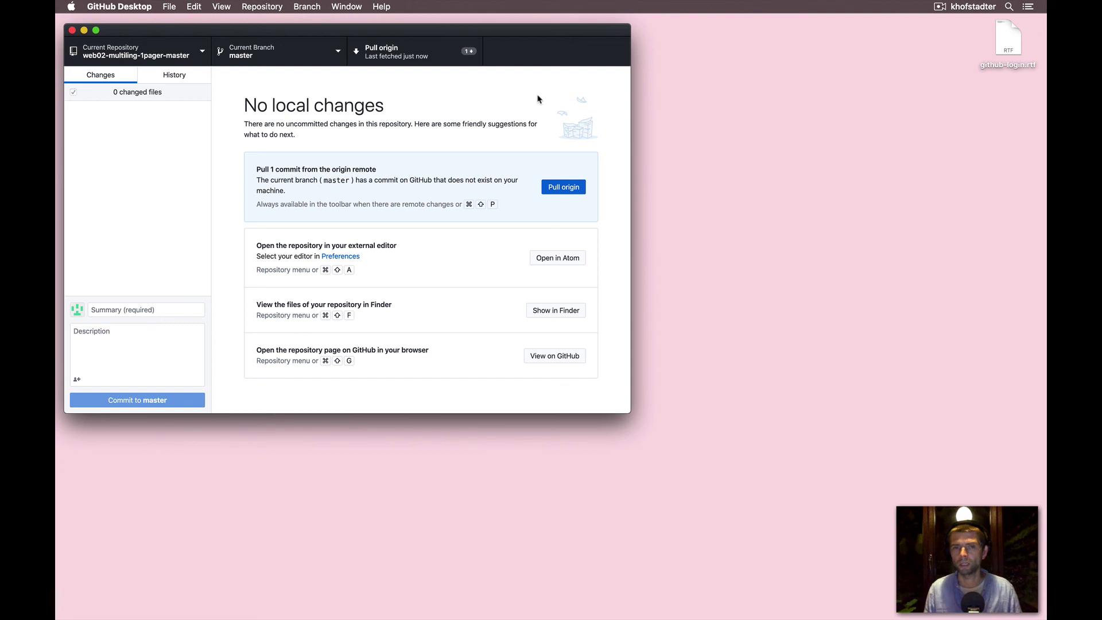
pyautogui.click(562, 189)
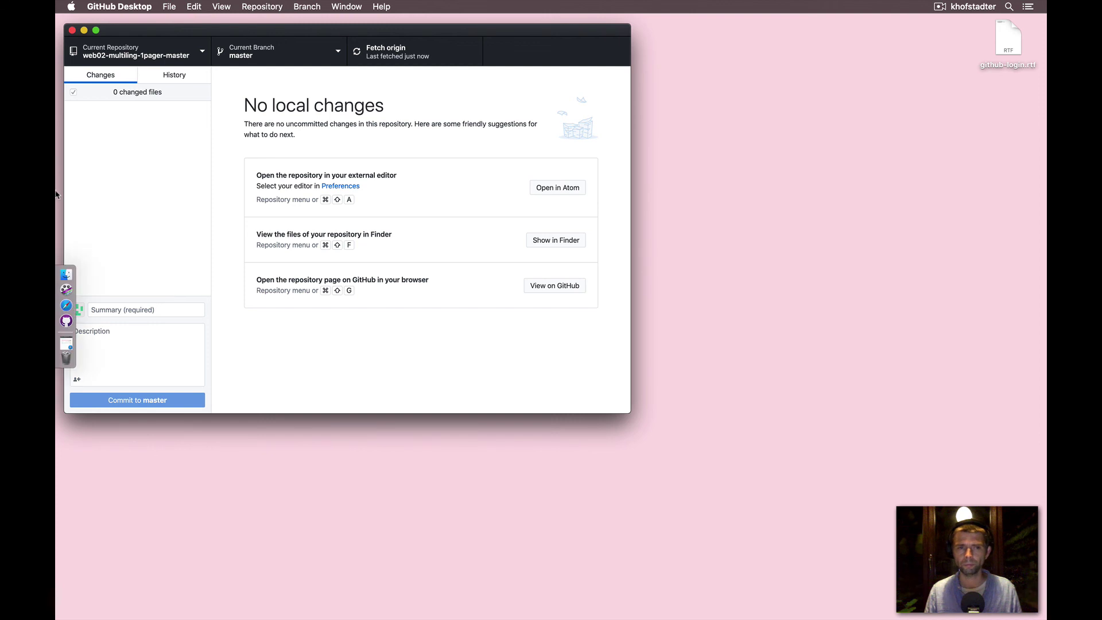
# Switch to Finder and open the web02-multiling-1pager-master folder inside the GitHub folder in Documents
pyautogui.click(65, 274)
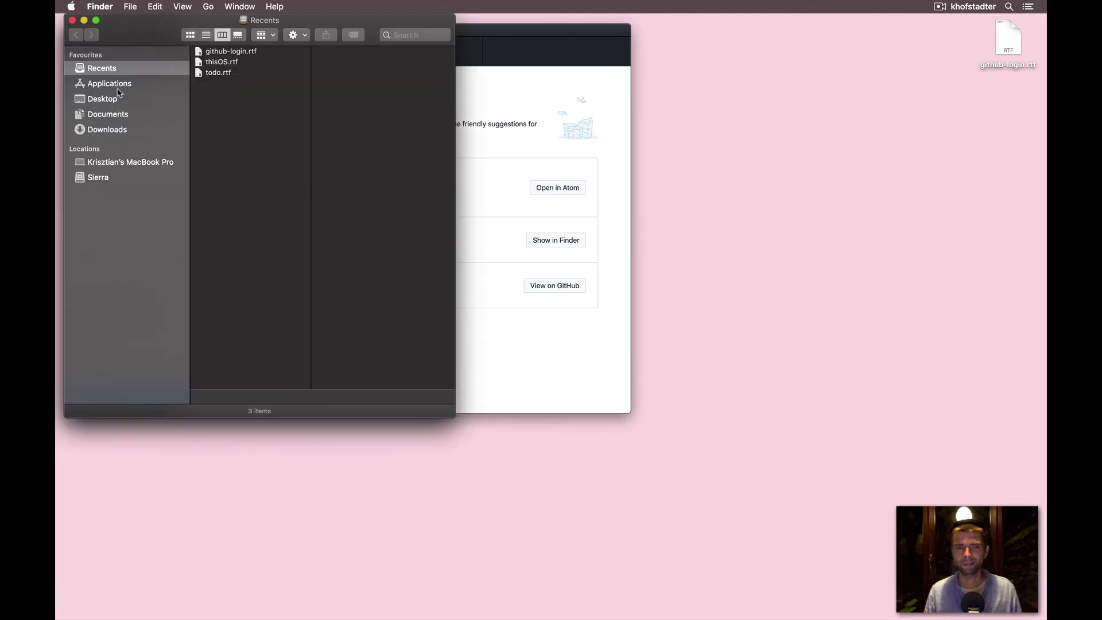
pyautogui.click(125, 116)
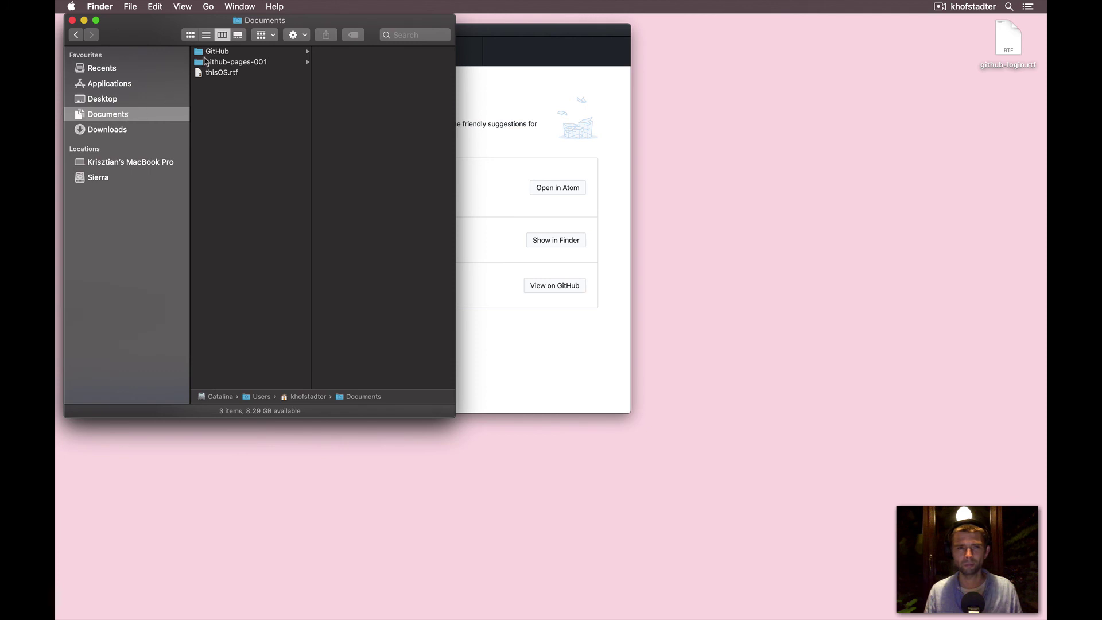
pyautogui.click(207, 53)
pyautogui.click(342, 52)
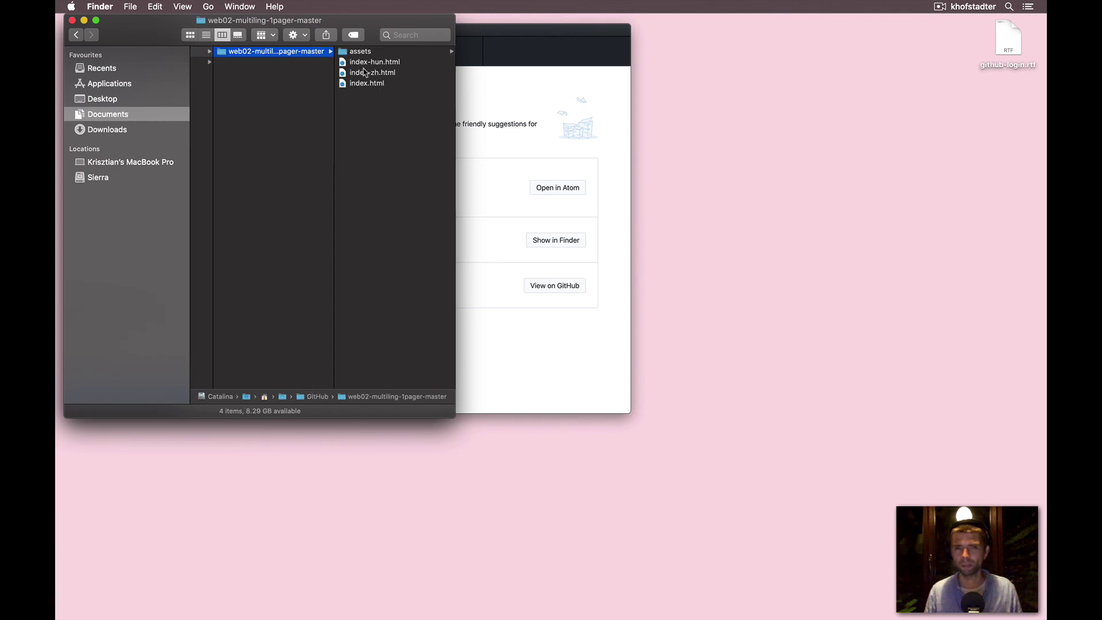
pyautogui.press('Right')
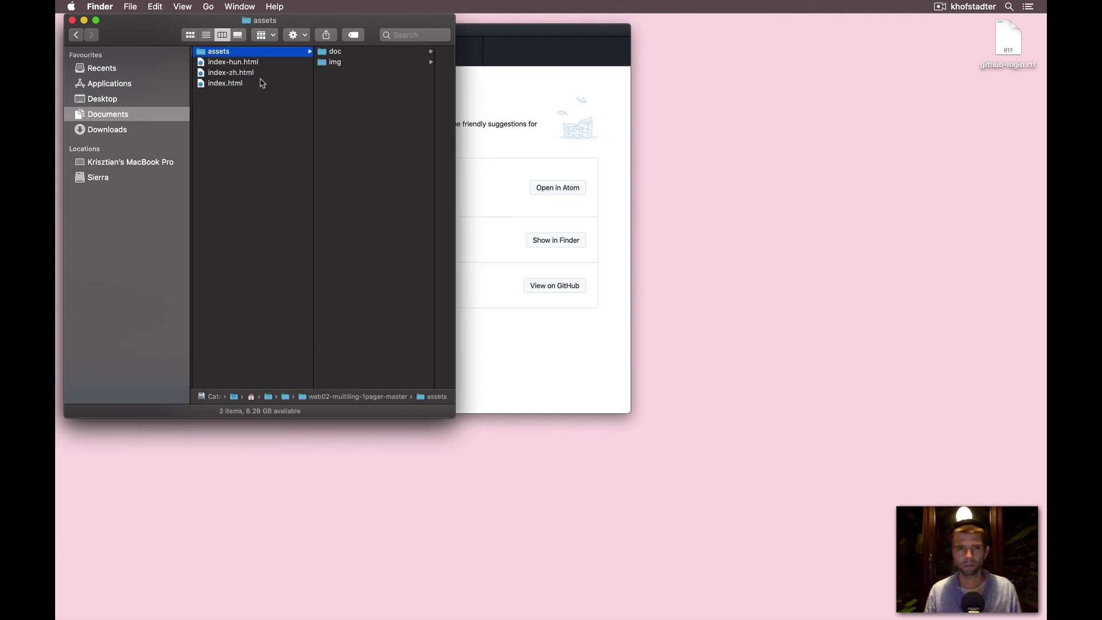
# Open the local index.html in Safari, look over the page's introduction and services, and close the browser window
pyautogui.doubleClick(216, 85)
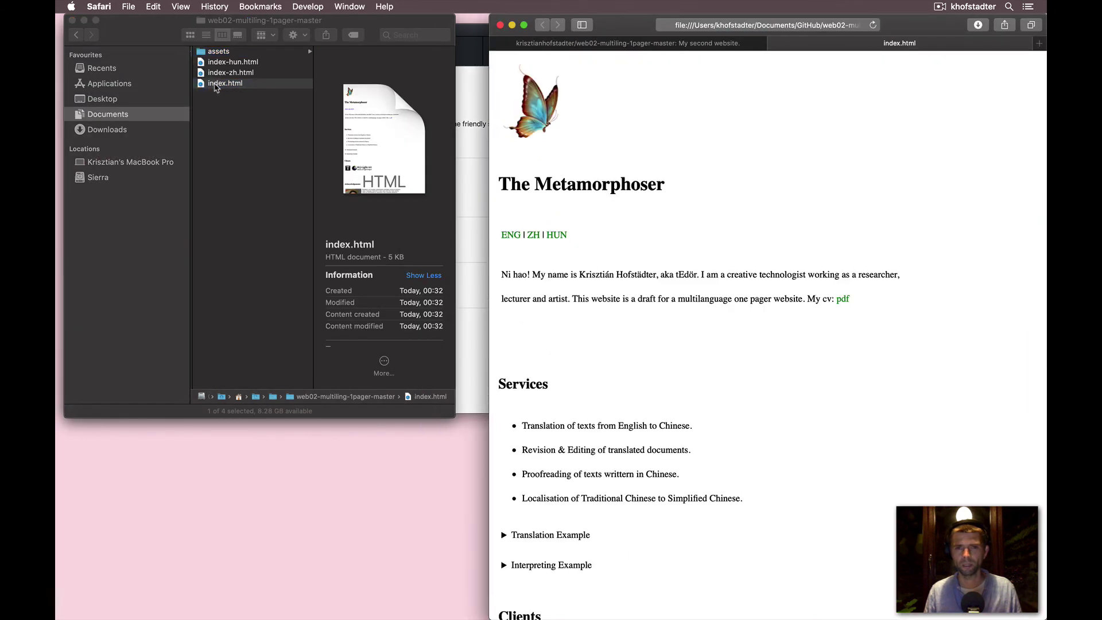
pyautogui.scroll(-3, 659, 263)
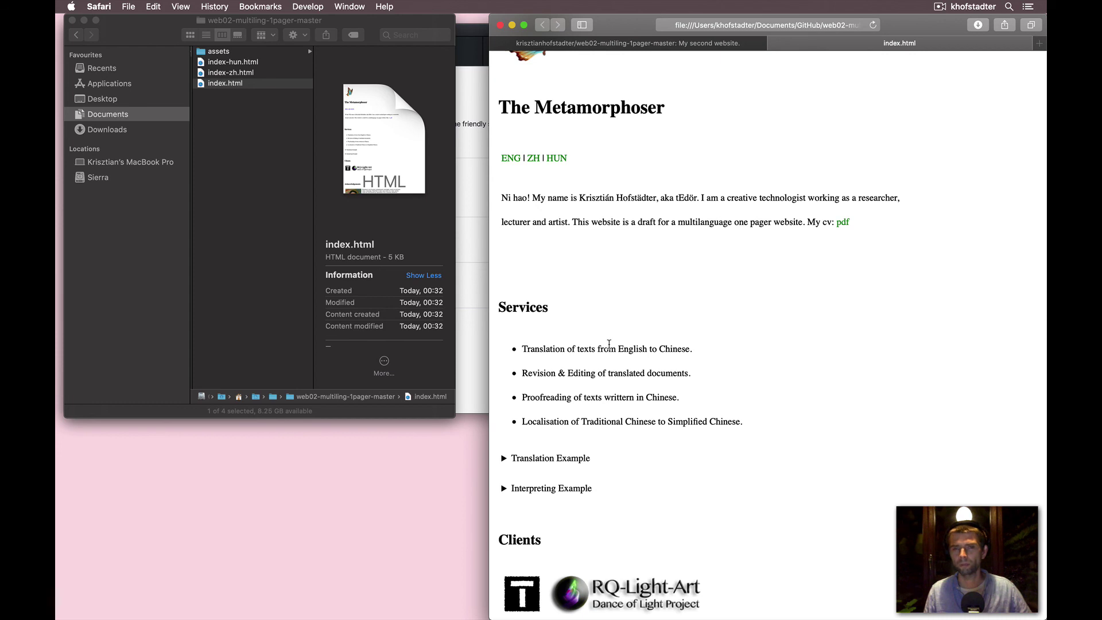
pyautogui.click(500, 26)
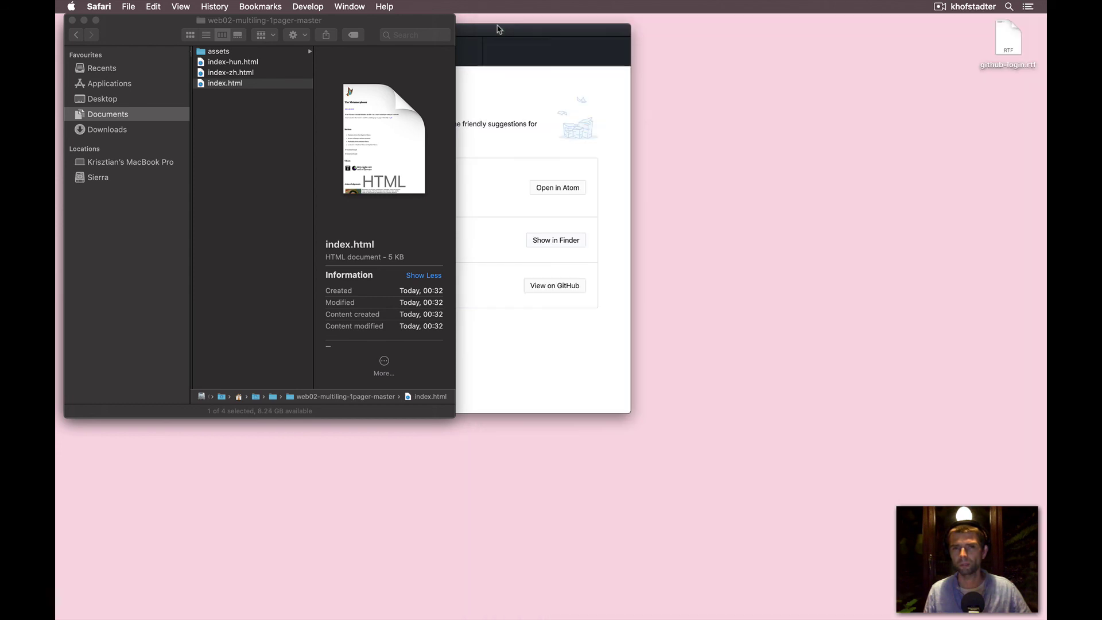
# Bring GitHub Desktop to the front and place its window beside the Finder window so both can be seen
pyautogui.doubleClick(523, 36)
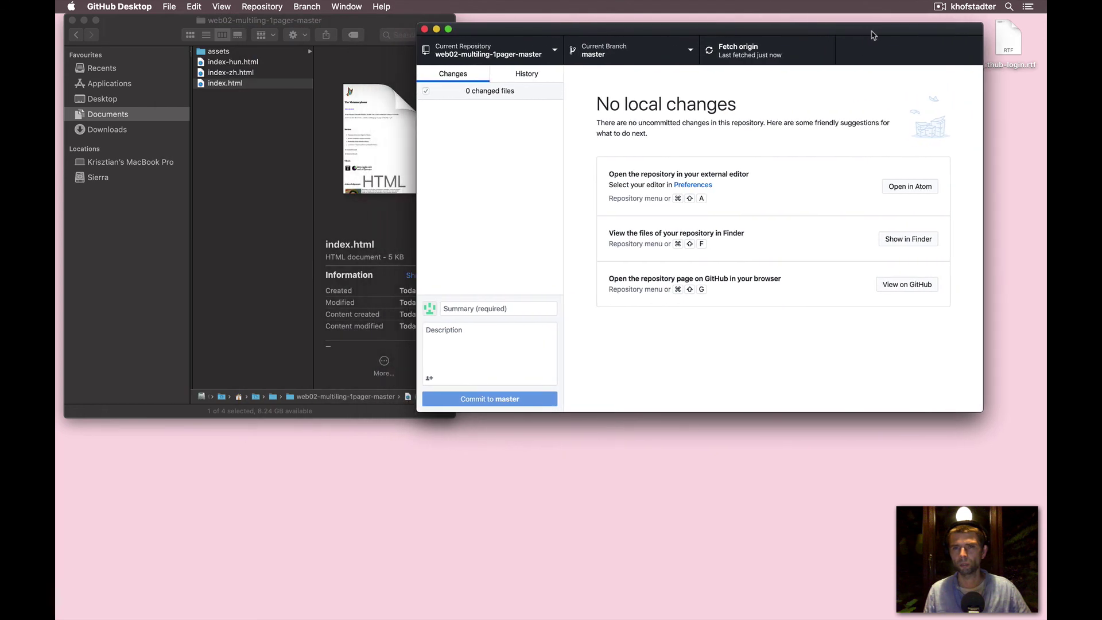
pyautogui.moveTo(872, 36); pyautogui.dragTo(926, 35)
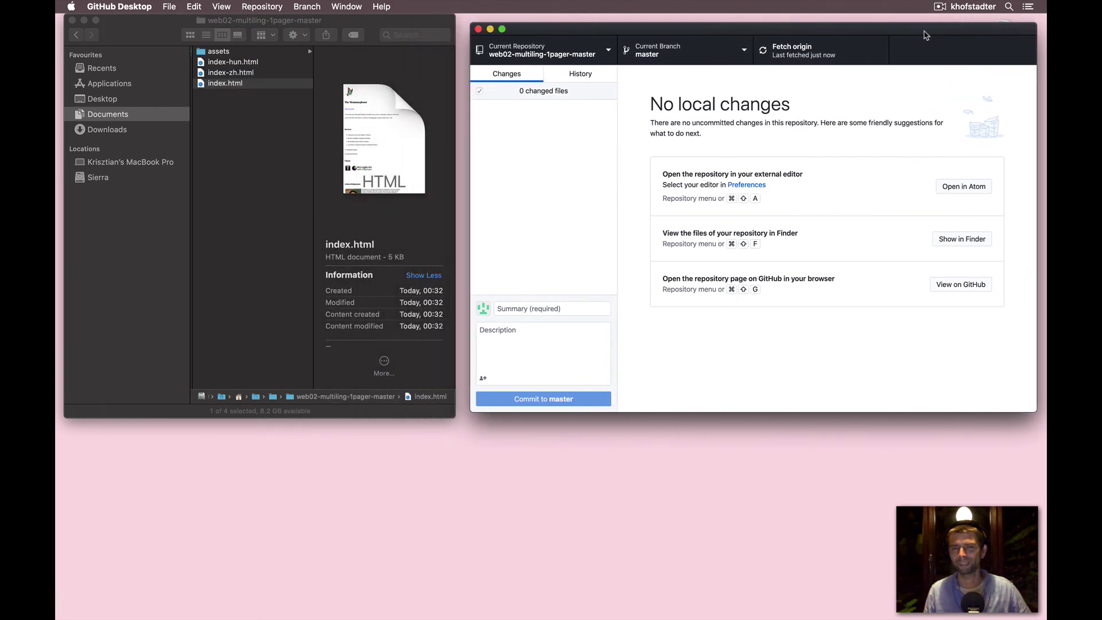
pyautogui.moveTo(925, 35); pyautogui.dragTo(942, 27)
pyautogui.click(939, 6)
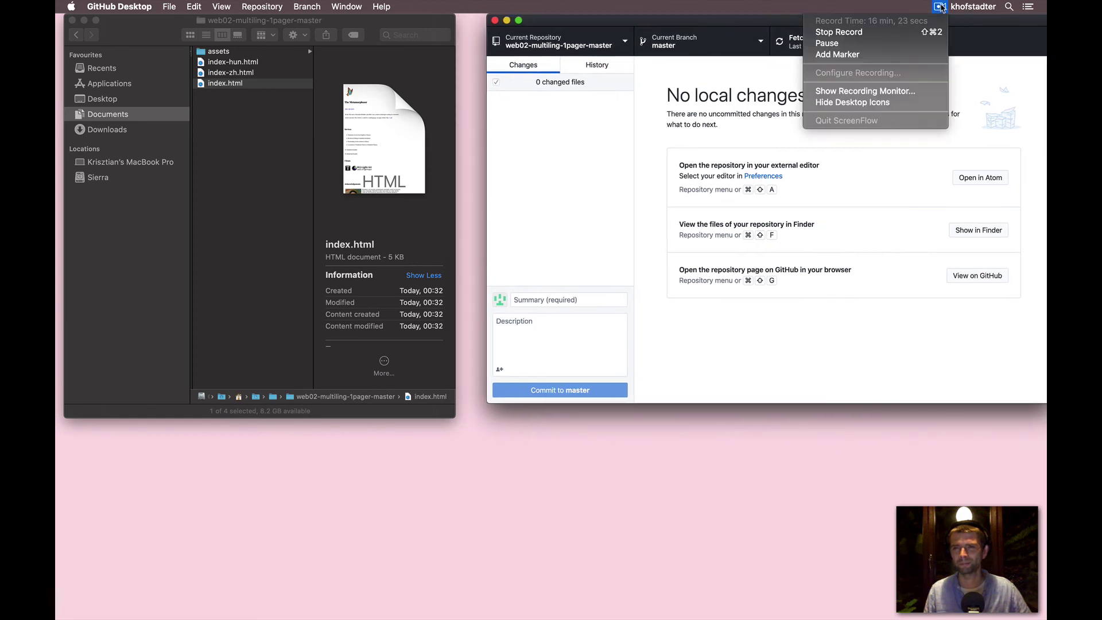
pyautogui.click(910, 33)
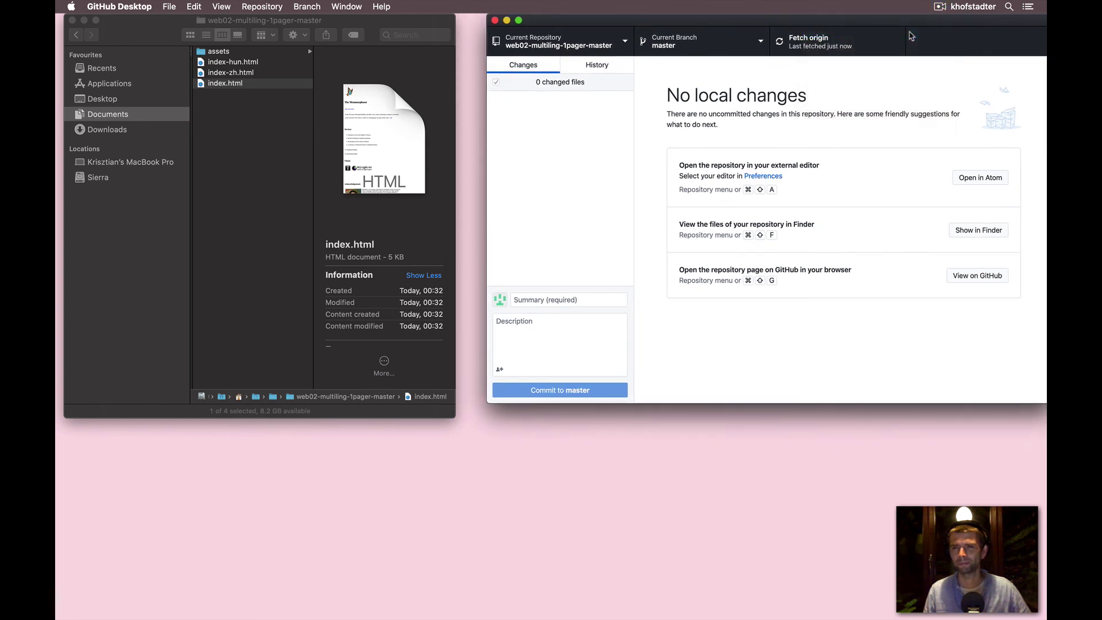